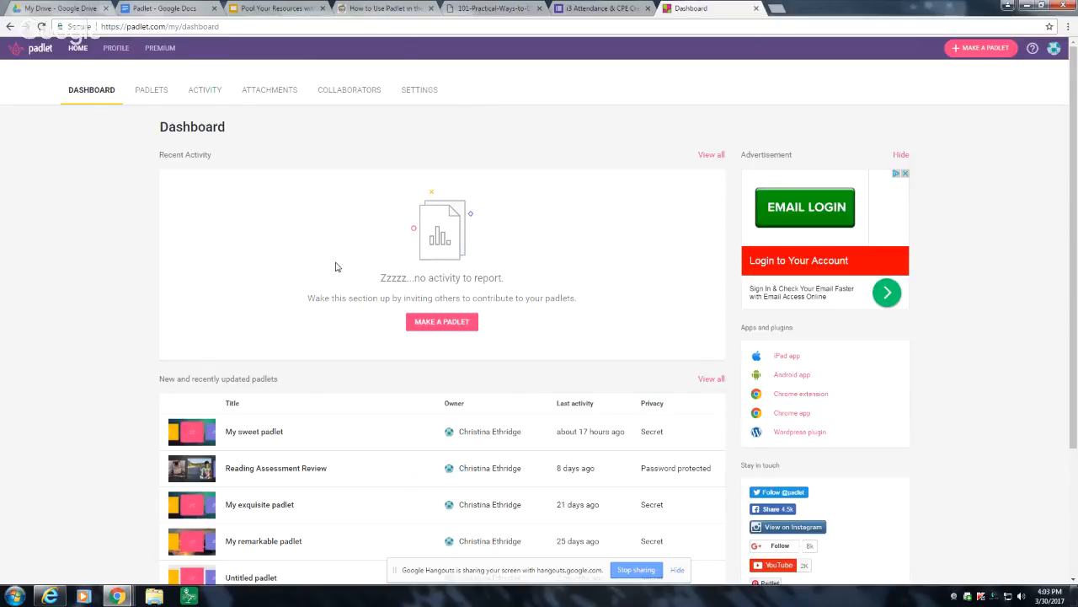
- Look through the dashboard's padlet list and the Padlets, Activity, Attachments, Collaborators and Settings pages, ending back on the dashboard
scroll(348, 321, down, 2)
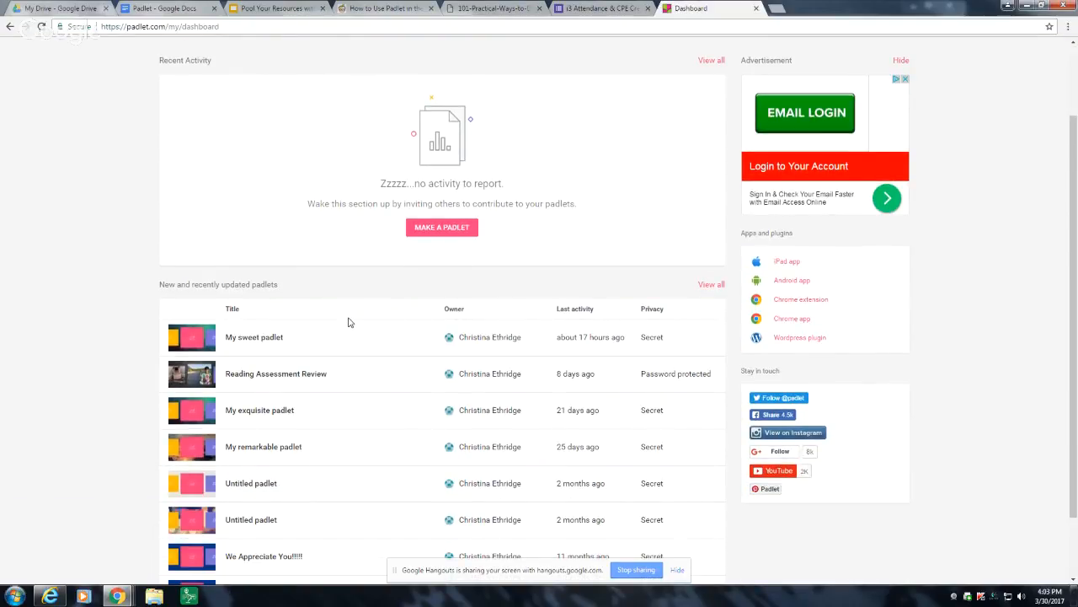
scroll(348, 320, up, 2)
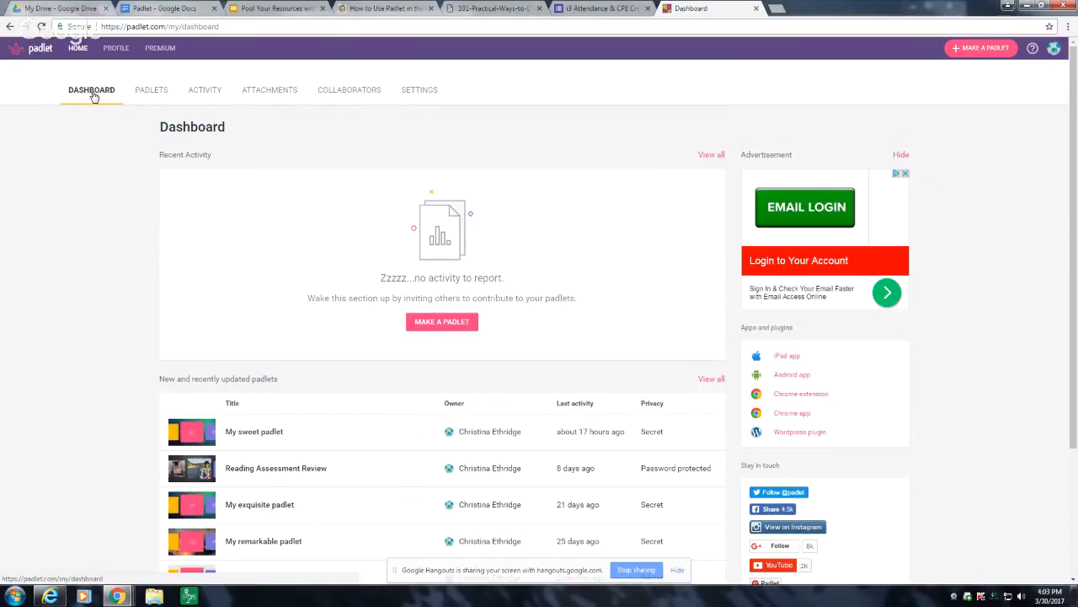
click(162, 95)
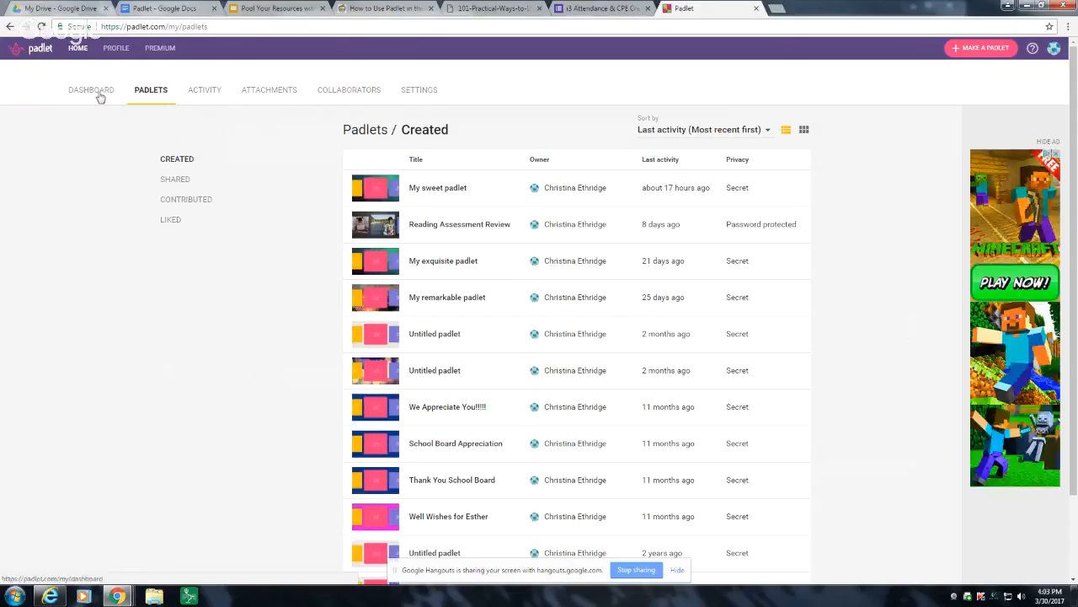
click(216, 96)
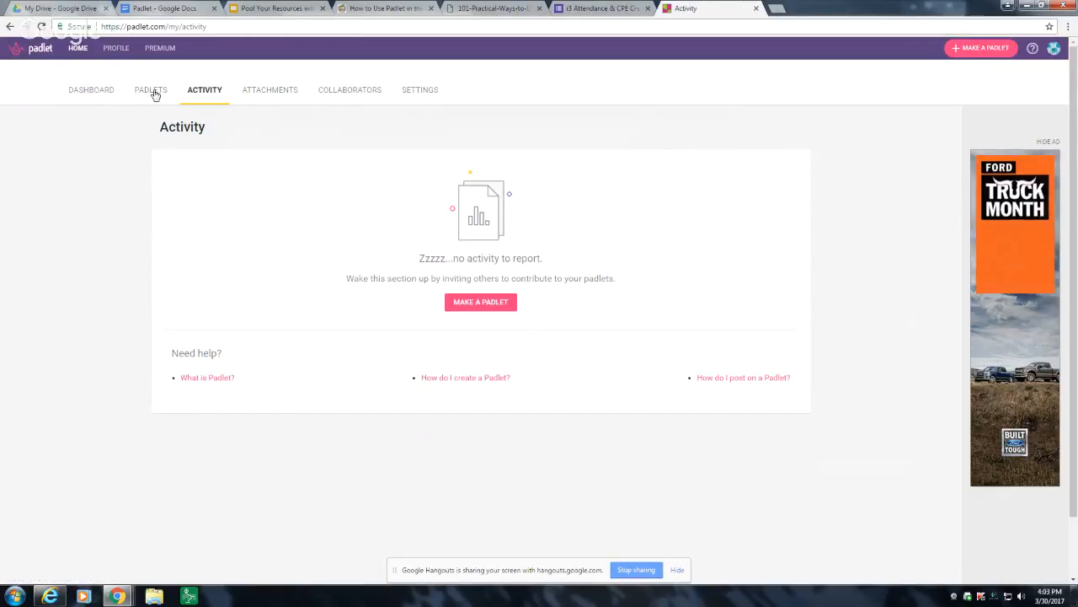
click(270, 94)
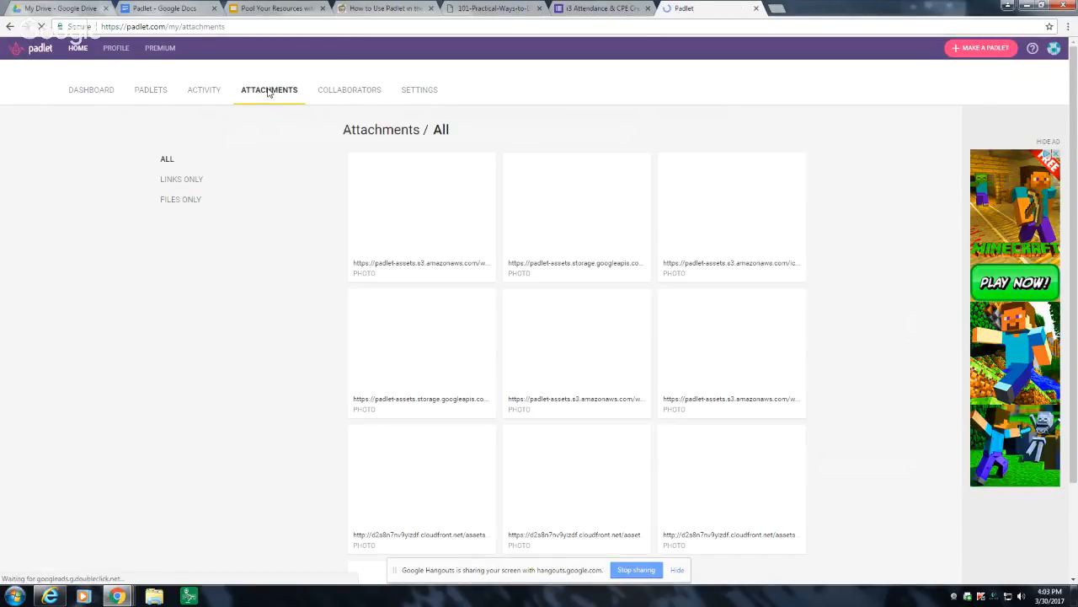
click(341, 95)
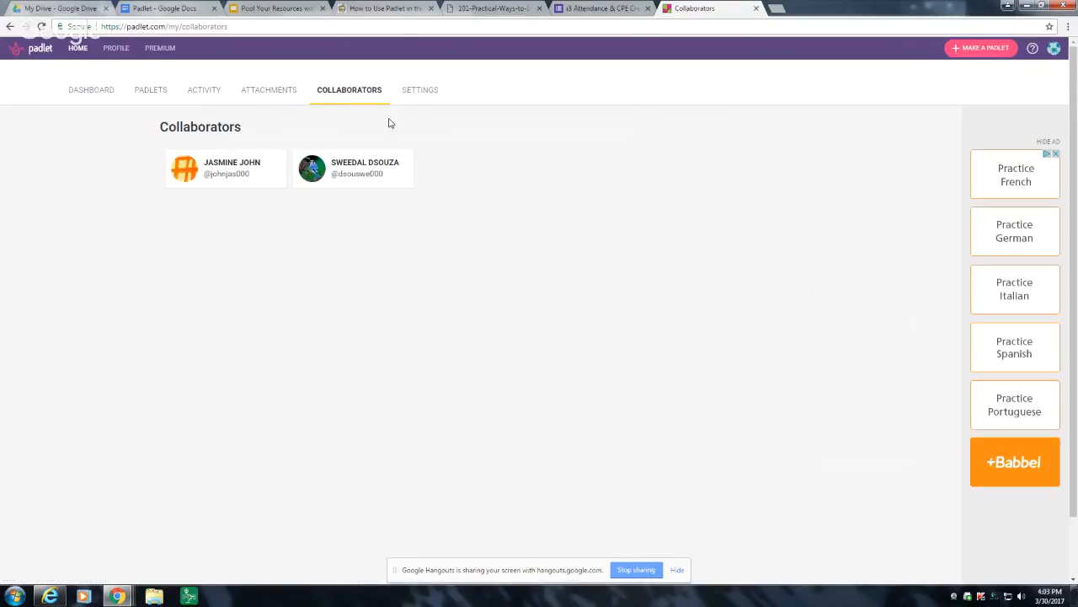
click(426, 96)
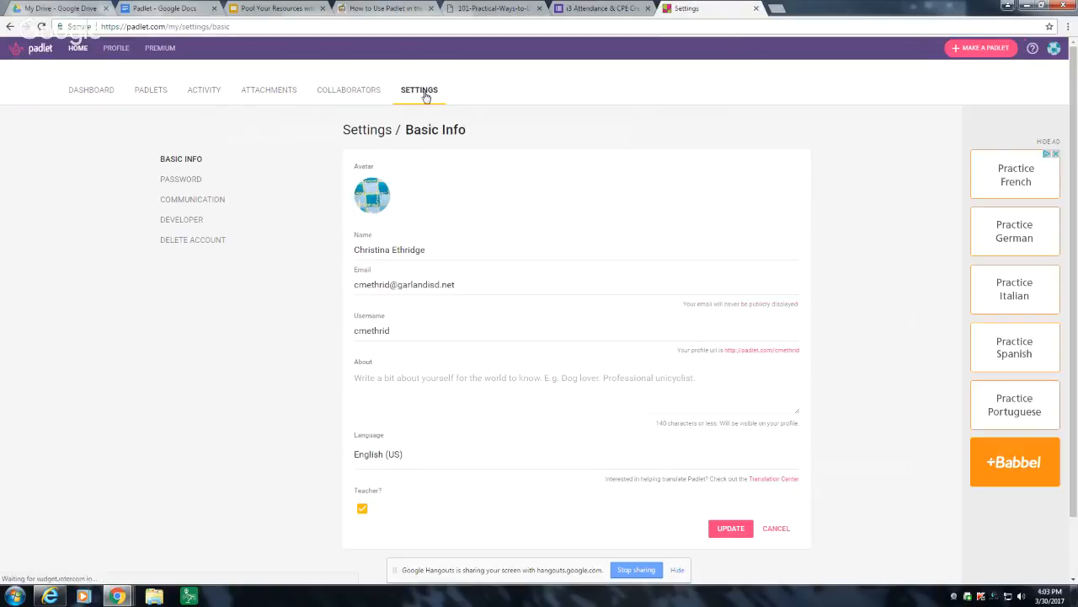
click(92, 90)
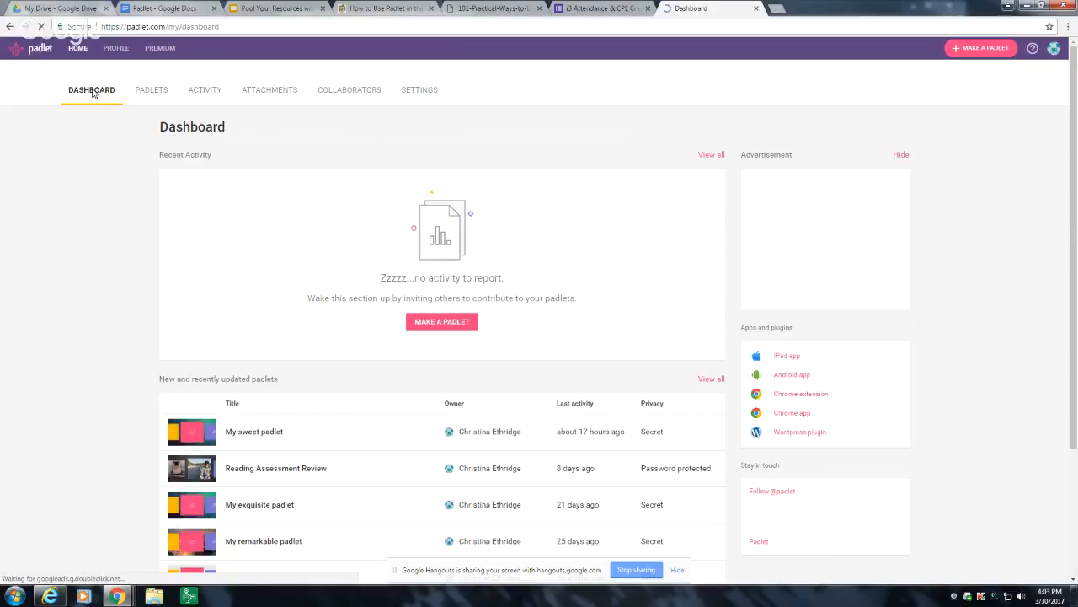
- View the posts in the Reading Assessment Review padlet and return to the dashboard
scroll(243, 307, down, 1)
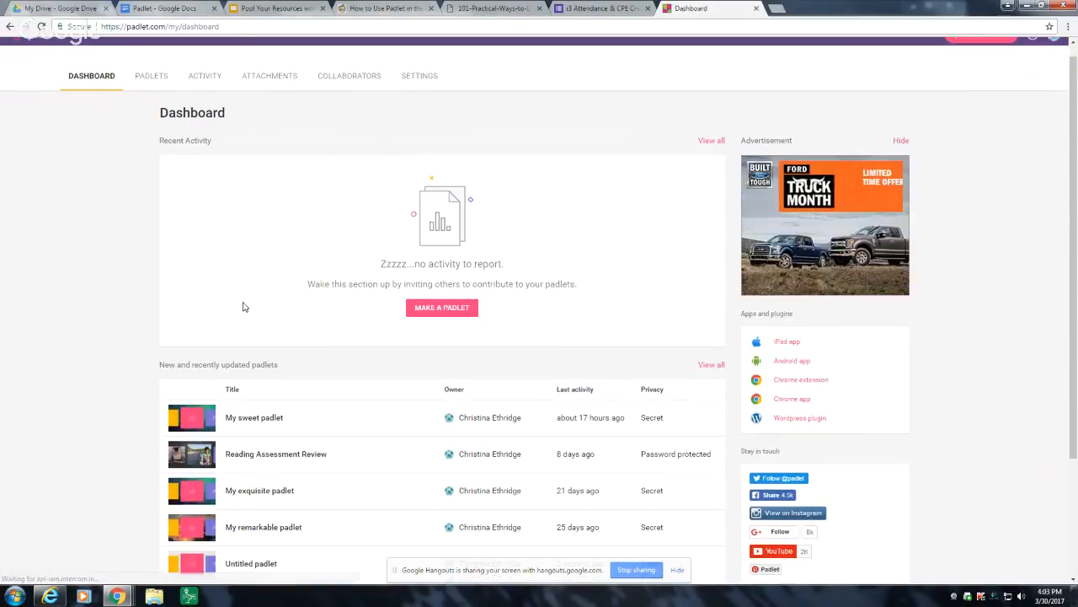
scroll(243, 307, down, 1)
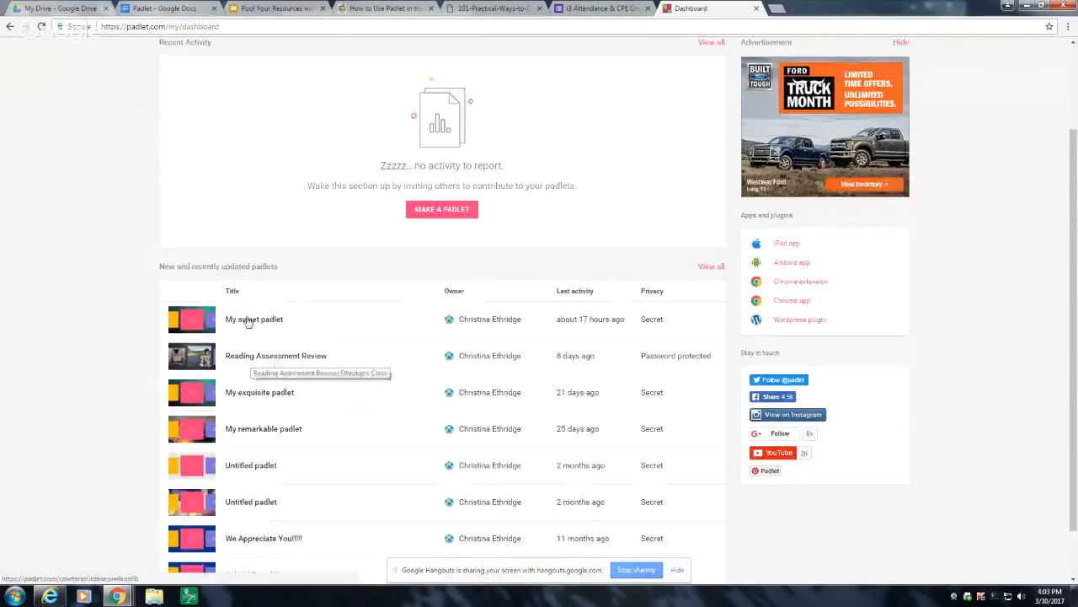
click(251, 357)
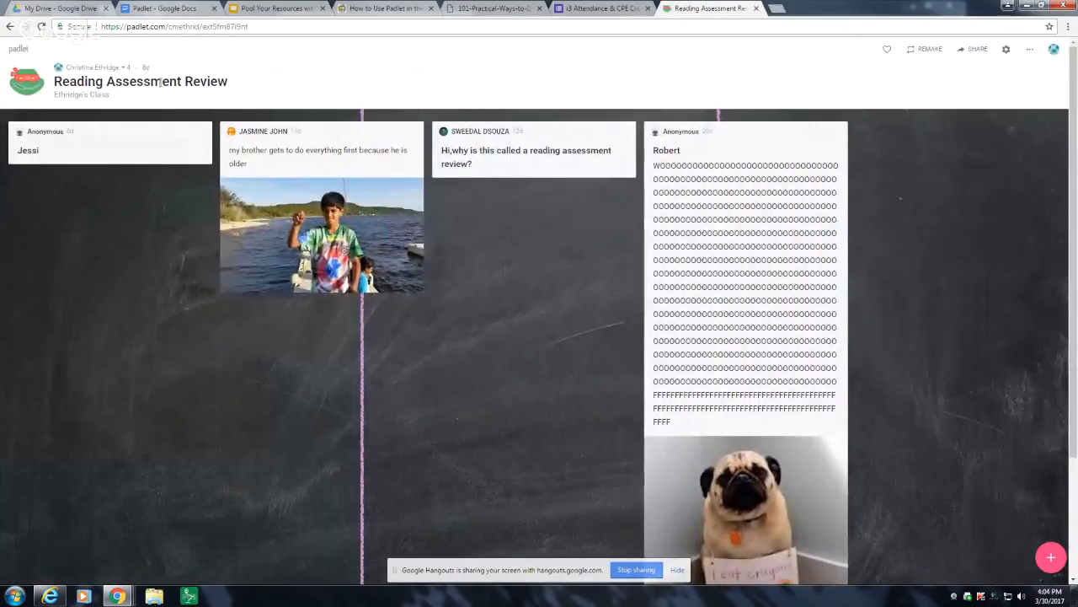
click(10, 27)
- In My exquisite padlet, start a blank post to examine its attachment options, and return to the dashboard
click(272, 393)
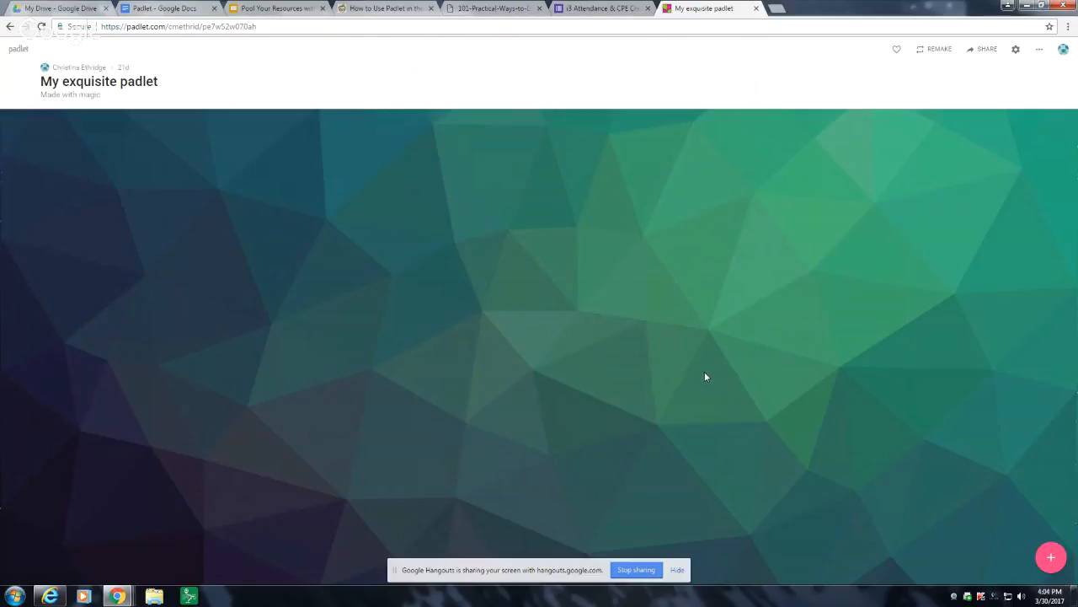
click(1051, 557)
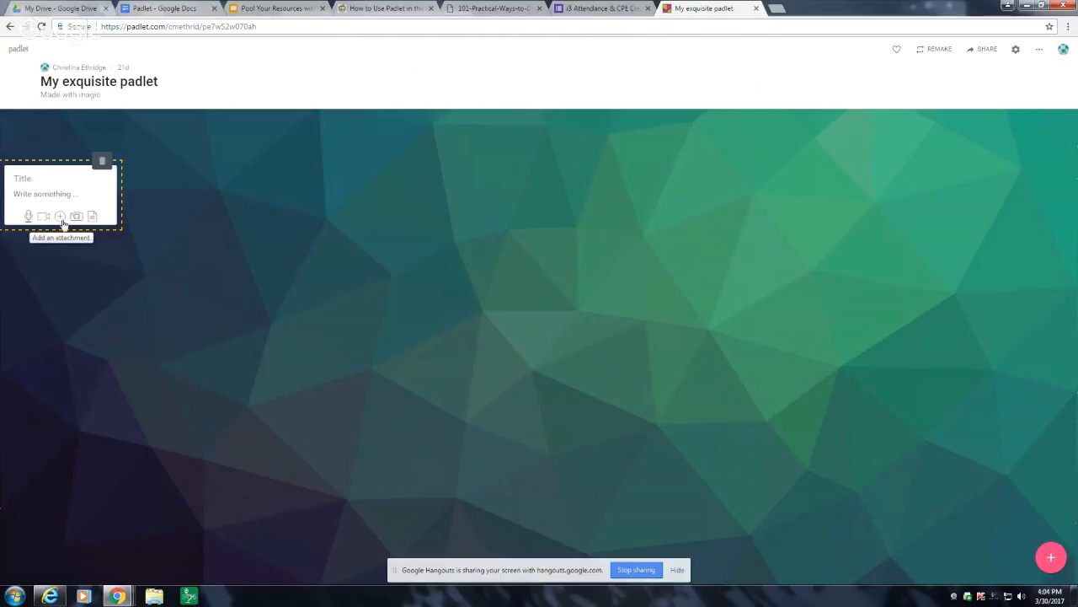
click(60, 217)
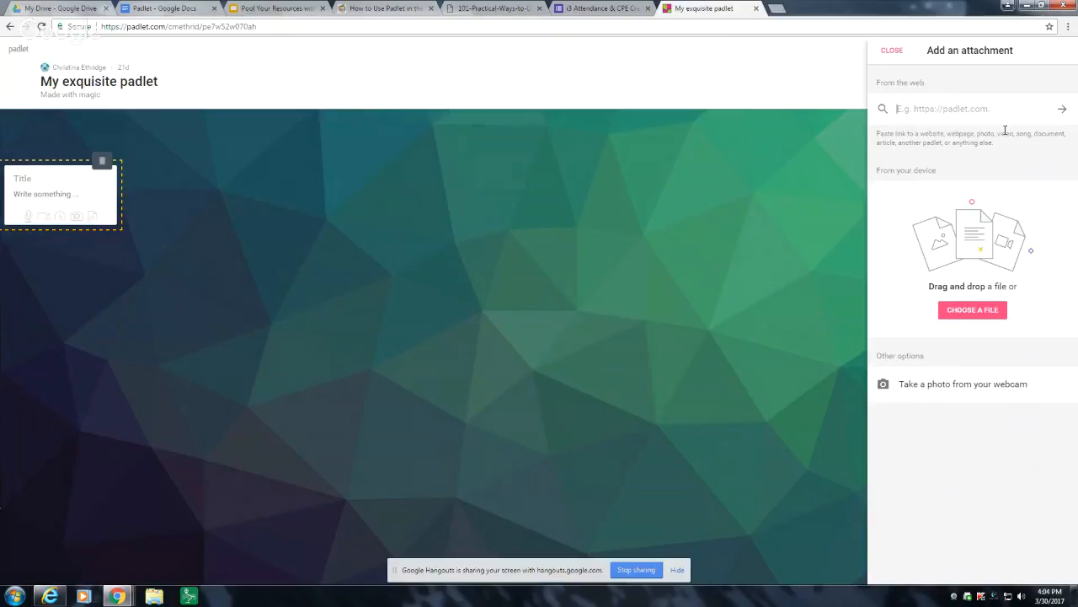
click(537, 202)
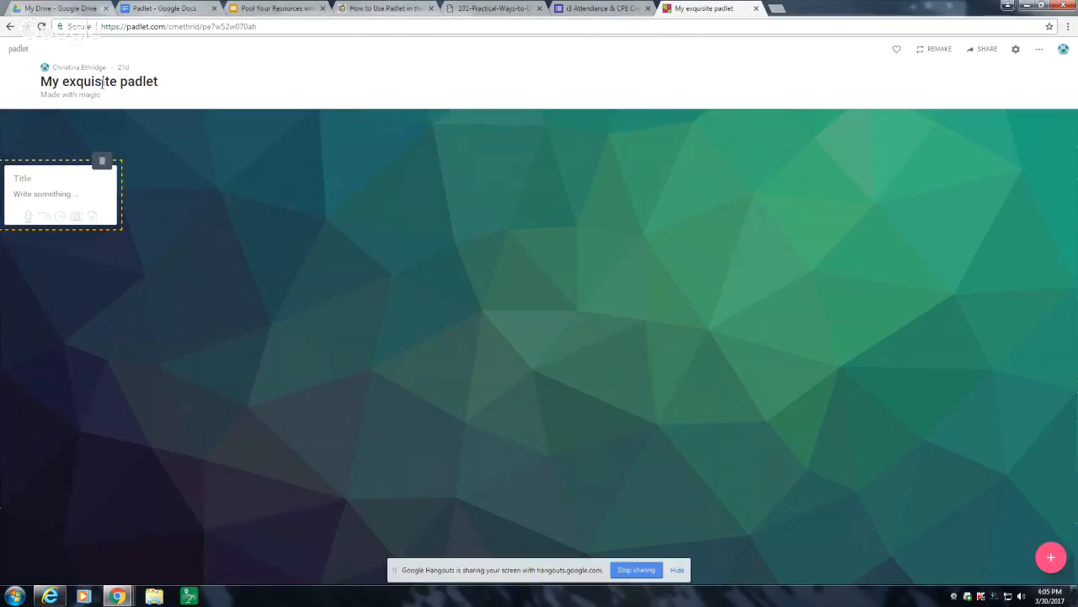
click(10, 28)
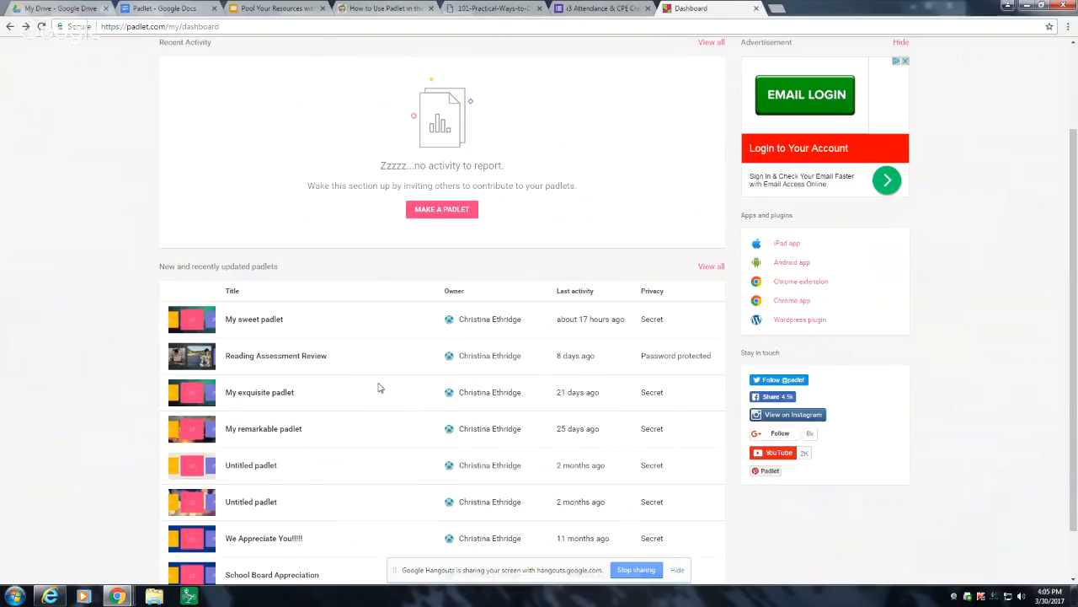
- Create a new padlet from the dashboard
scroll(368, 388, up, 2)
scroll(369, 388, down, 1)
scroll(368, 387, up, 1)
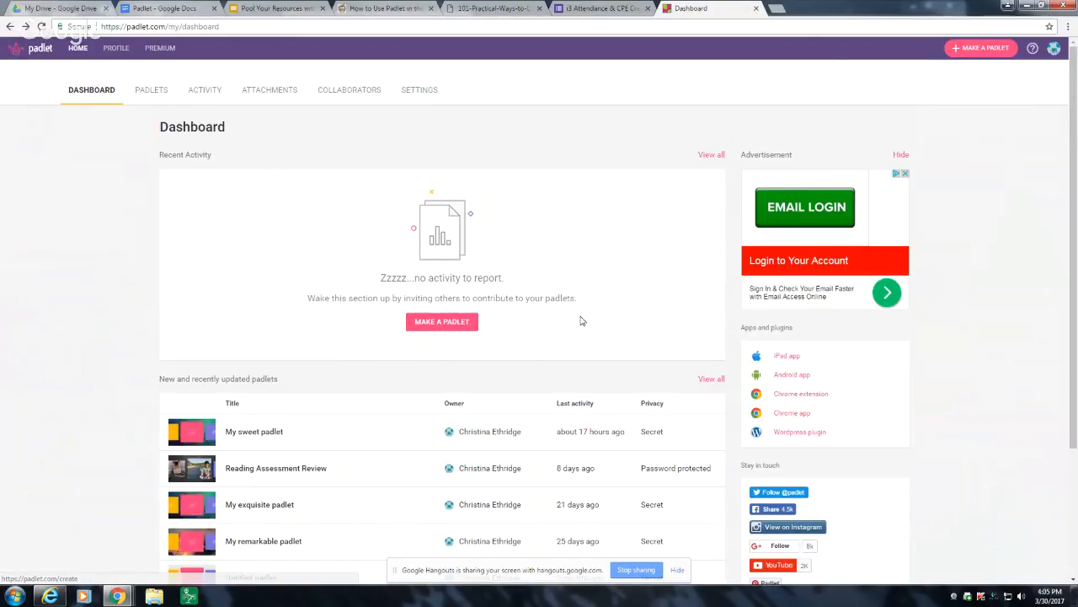
click(447, 323)
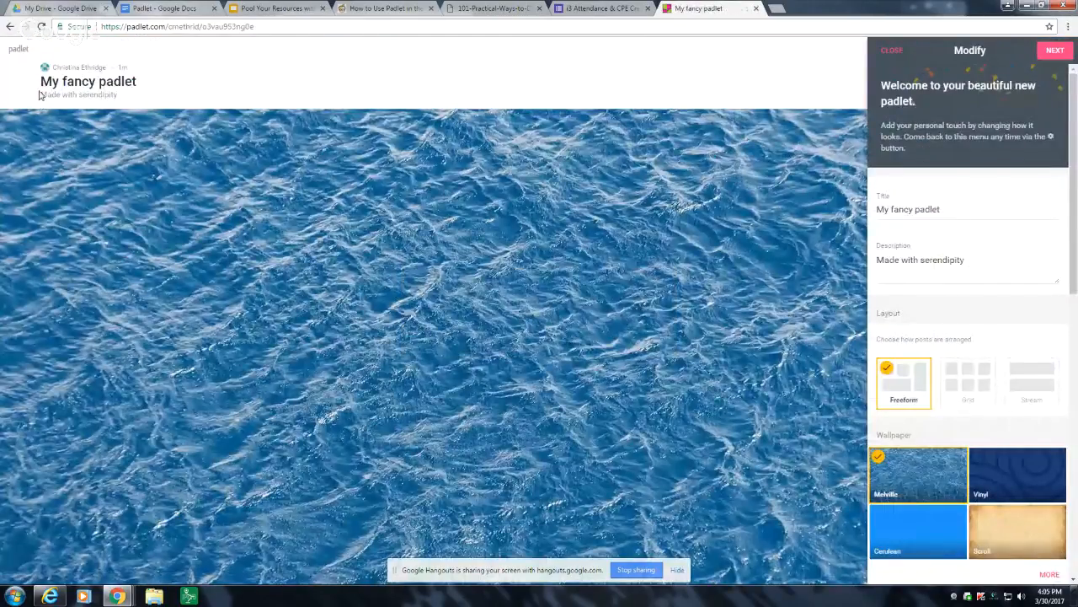
click(132, 77)
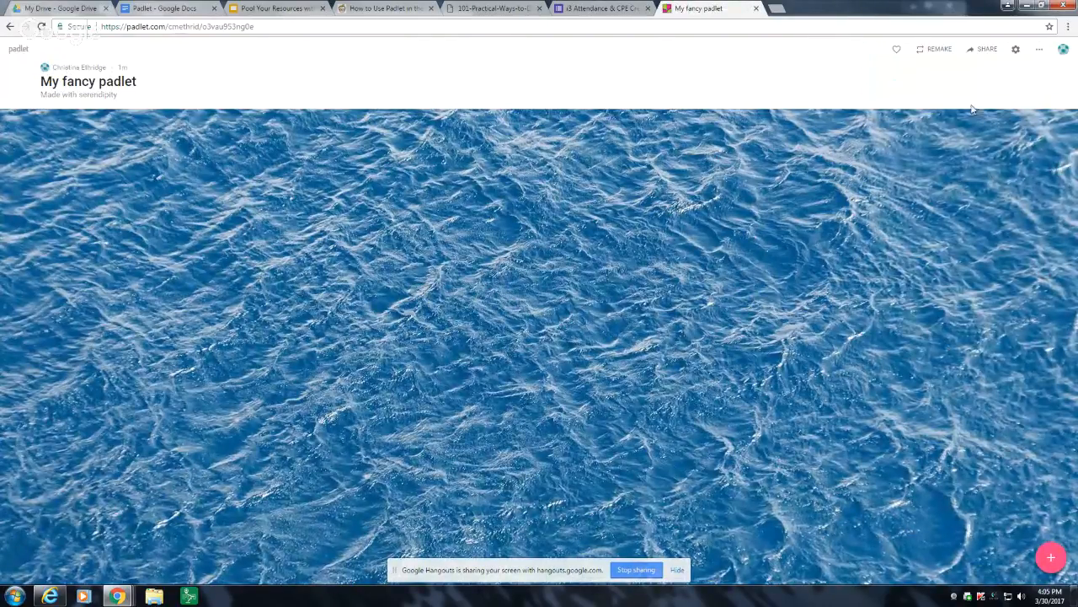
click(1016, 49)
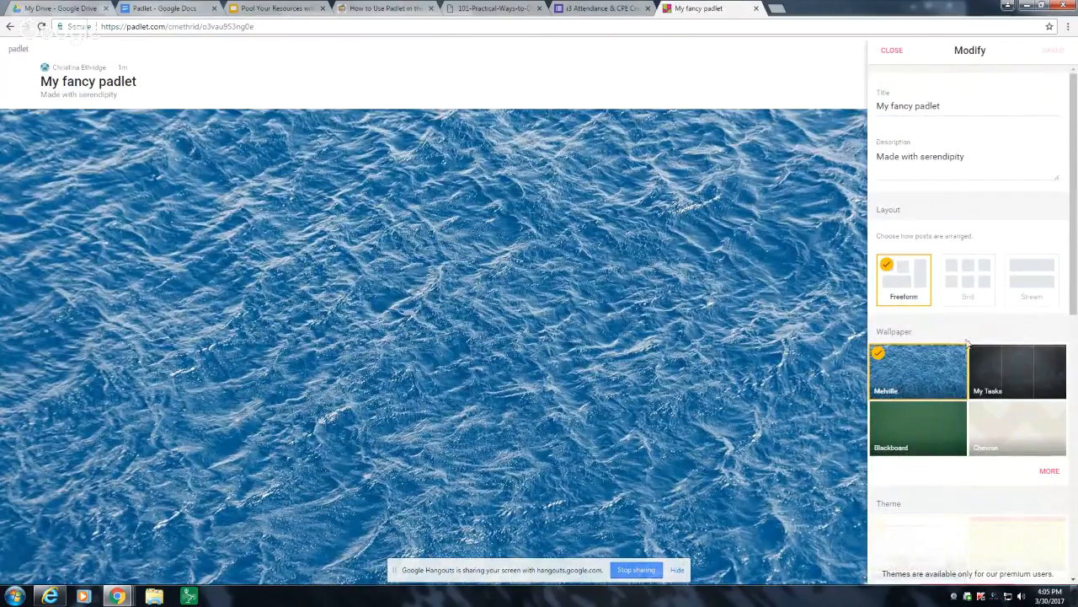
click(851, 104)
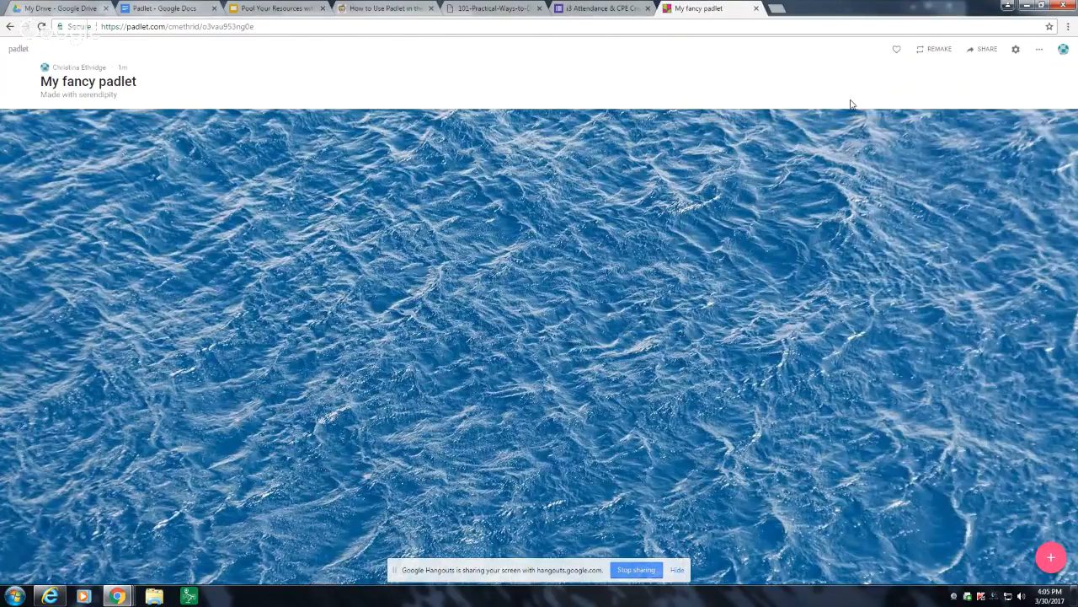
- Open the new padlet's settings and change its title to "i3 Padlet"
click(1017, 52)
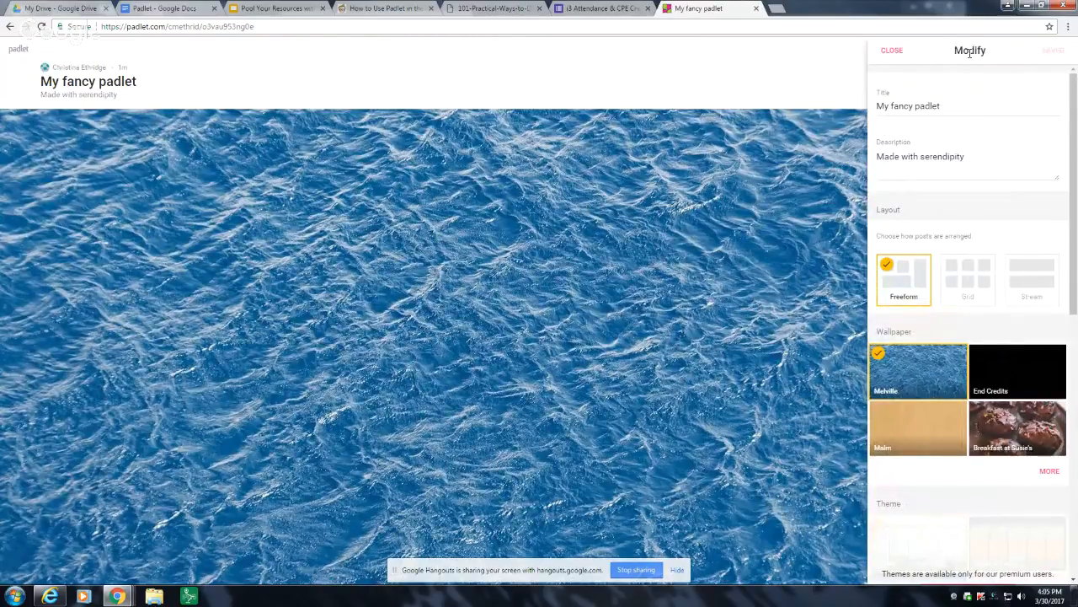
click(946, 106)
drag(946, 107, 868, 116)
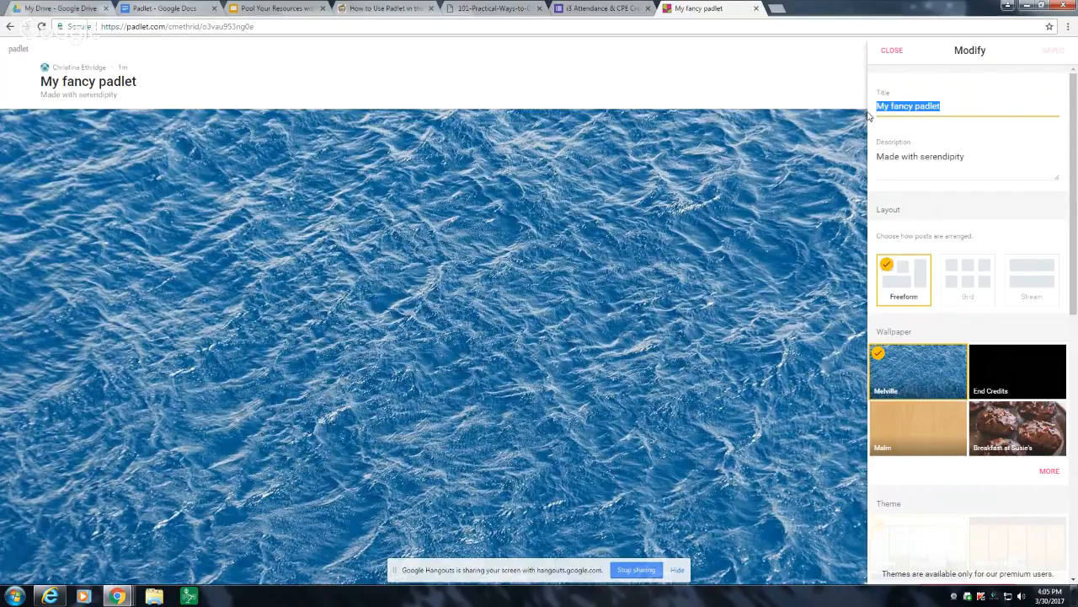
text(i3)
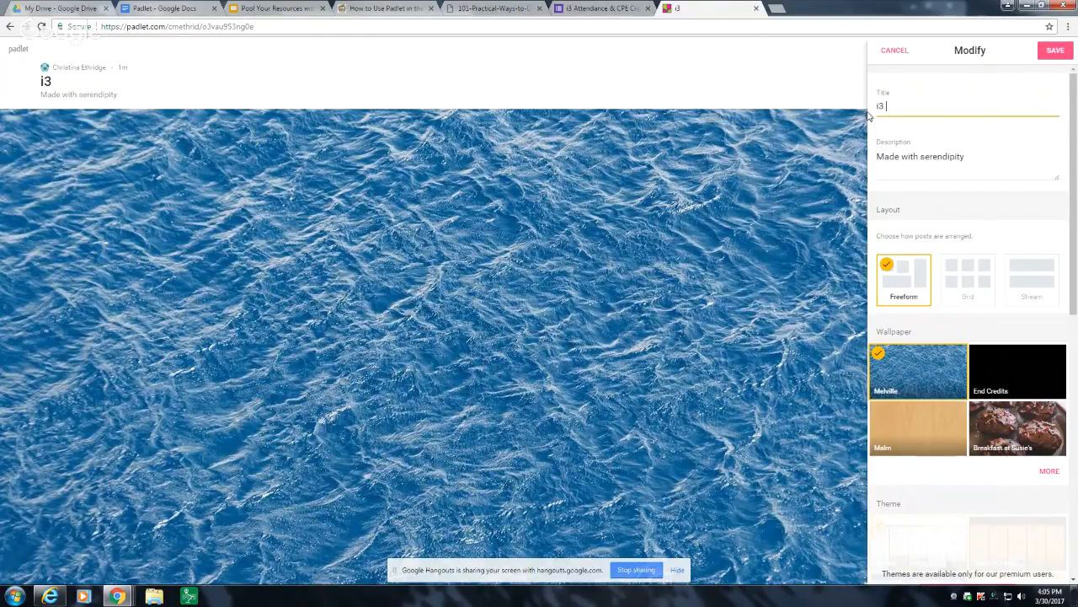
text( Padlet)
- Replace the padlet's description with "Instuctions for Padlet"
click(901, 157)
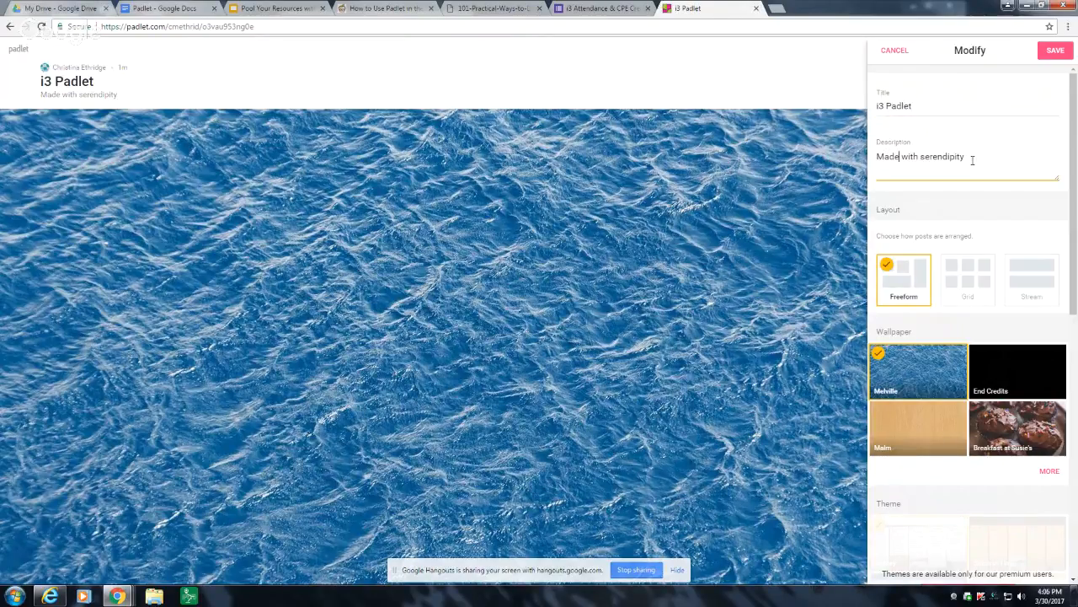
triple_click(972, 160)
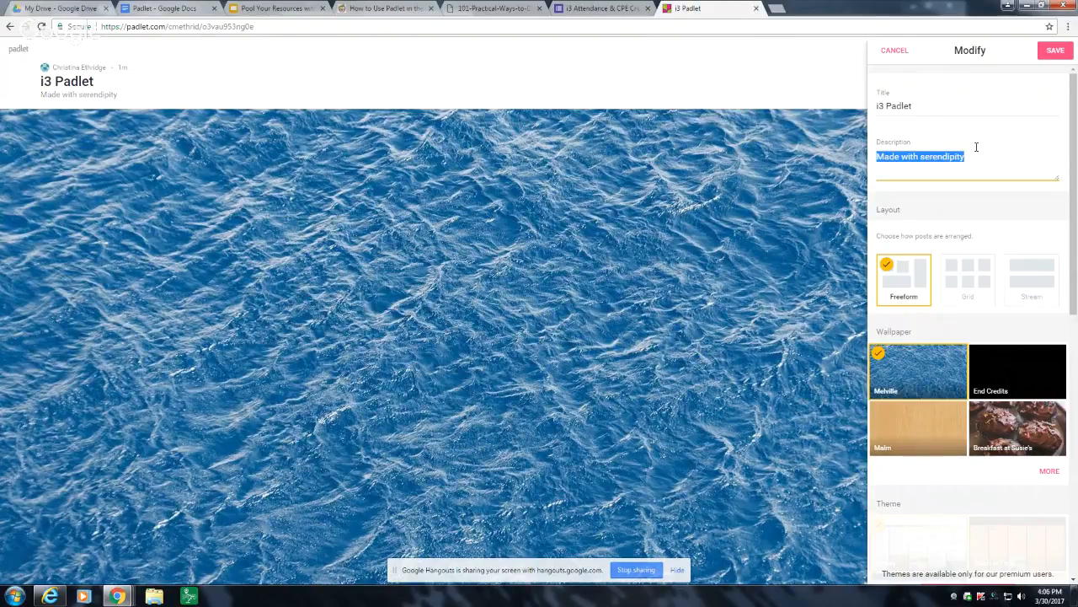
text(instuctions for Padlet)
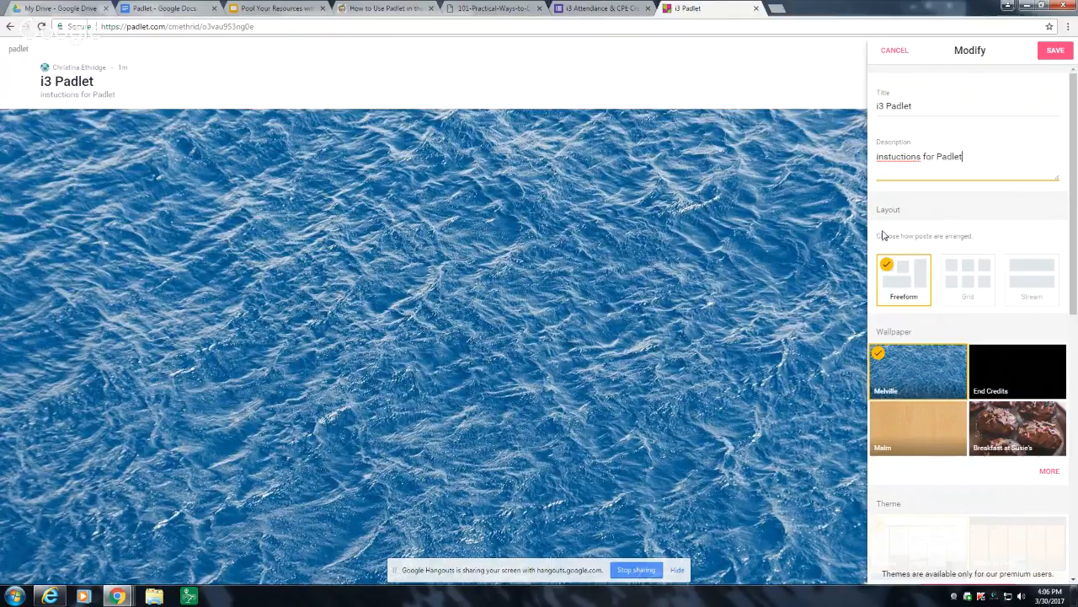
click(883, 161)
key(BackSpace)
text(I)
- Set the padlet's layout to Grid and its wallpaper to Breakfast at Susie's
click(981, 288)
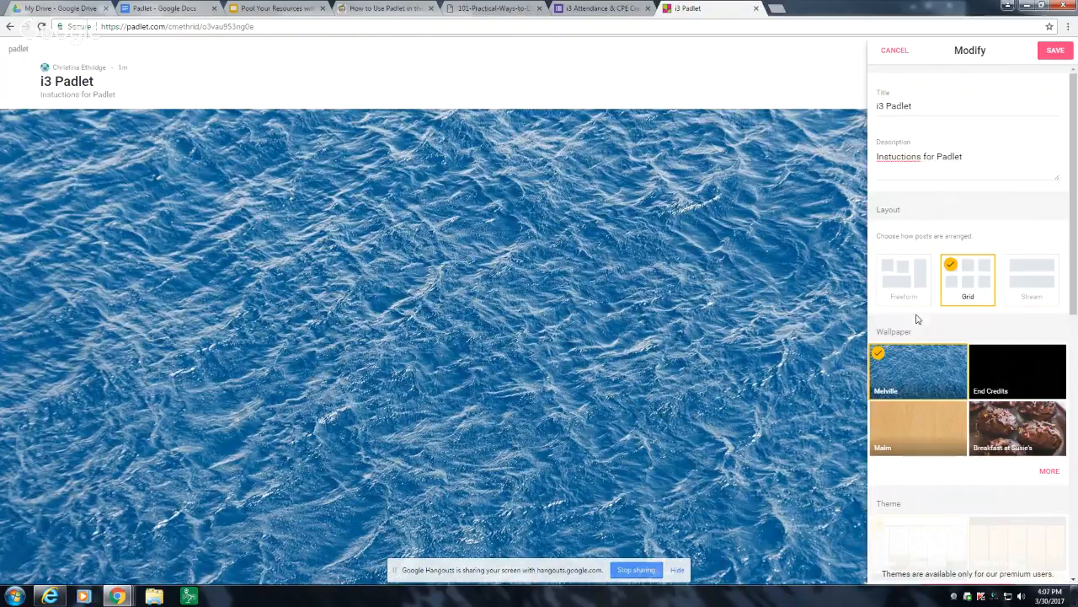
click(1021, 380)
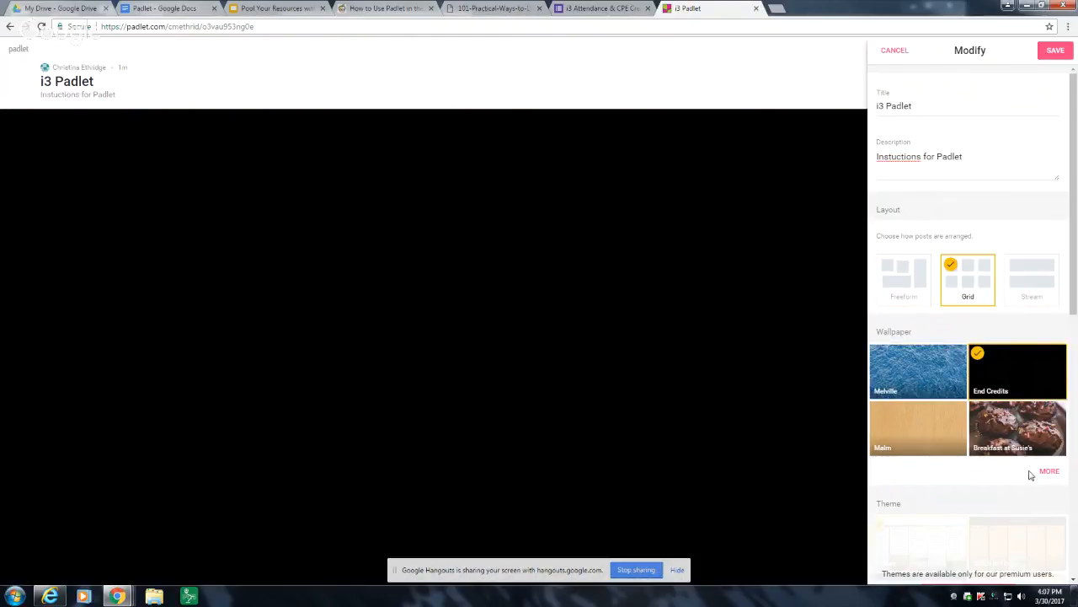
click(1015, 437)
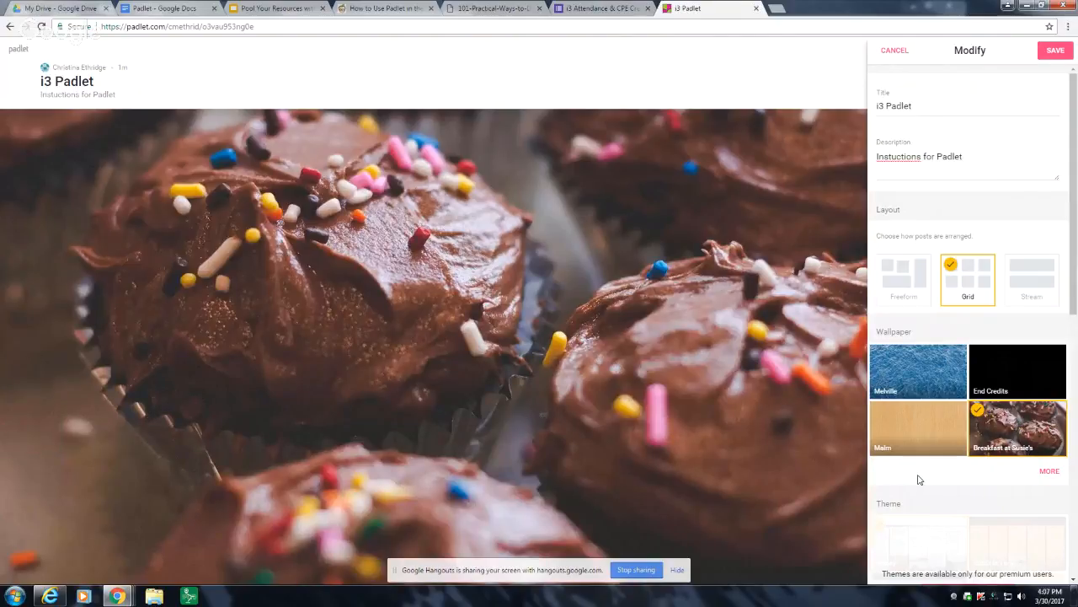
- Turn on Attribution so that the author's name is displayed above each post
scroll(902, 485, down, 1)
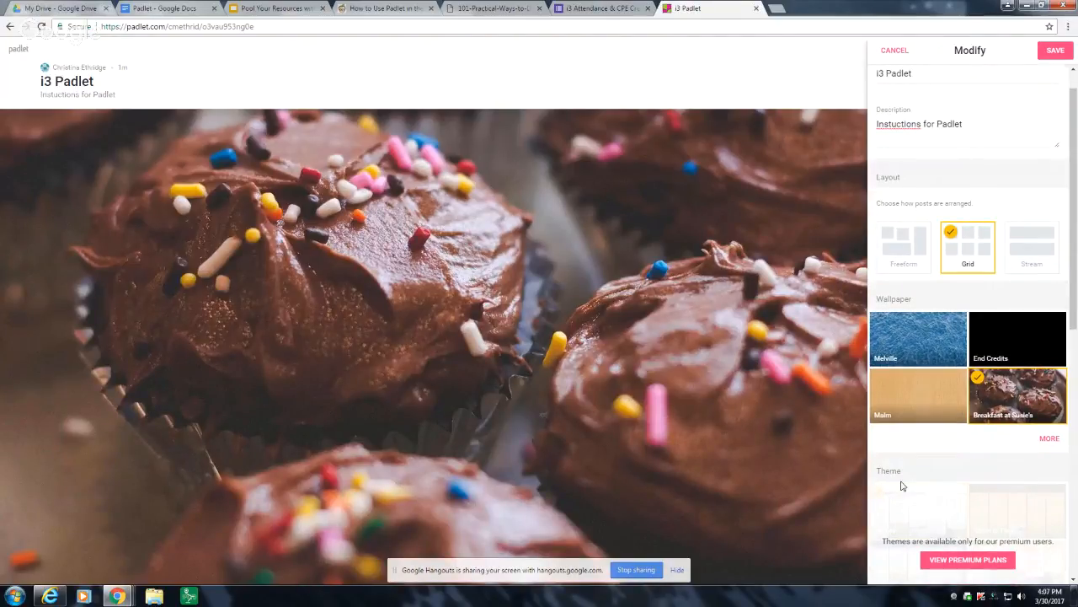
scroll(931, 255, down, 2)
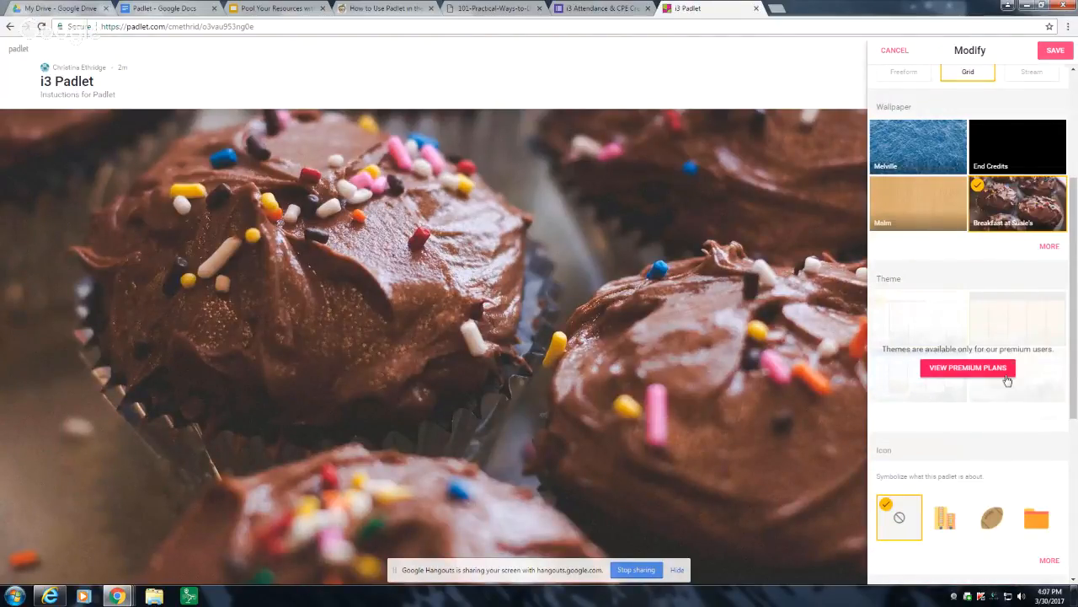
scroll(942, 443, down, 1)
scroll(942, 443, down, 1)
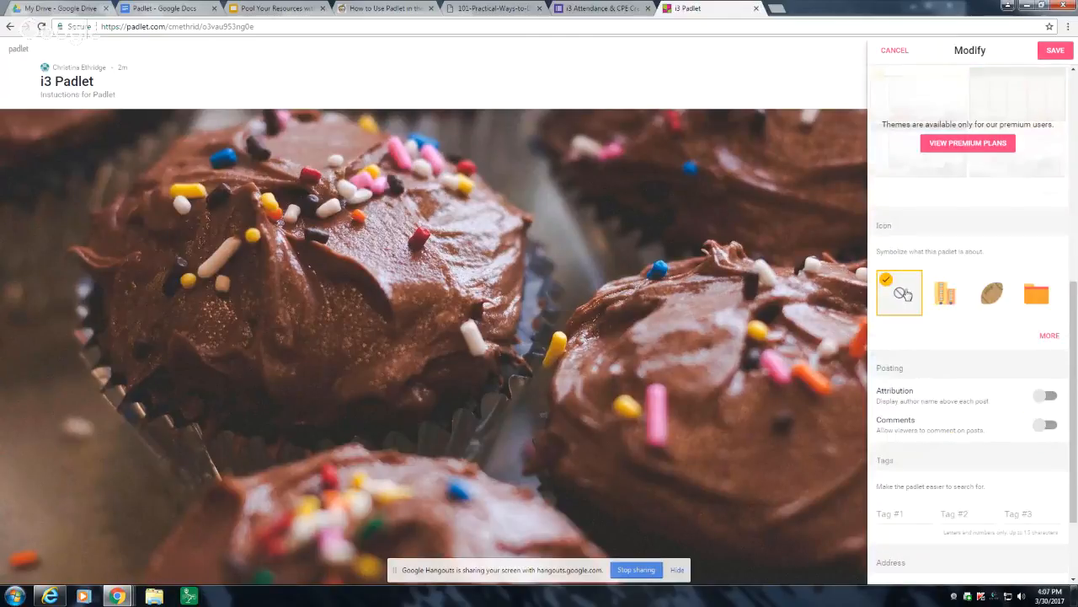
scroll(899, 371, down, 1)
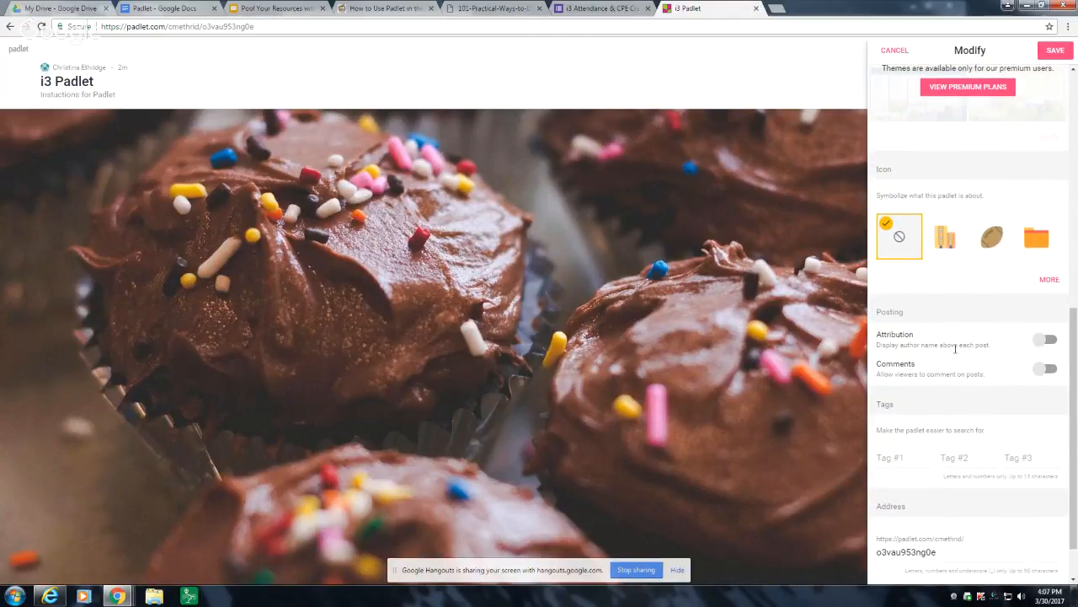
click(1050, 340)
click(1049, 342)
click(1052, 341)
scroll(984, 394, down, 2)
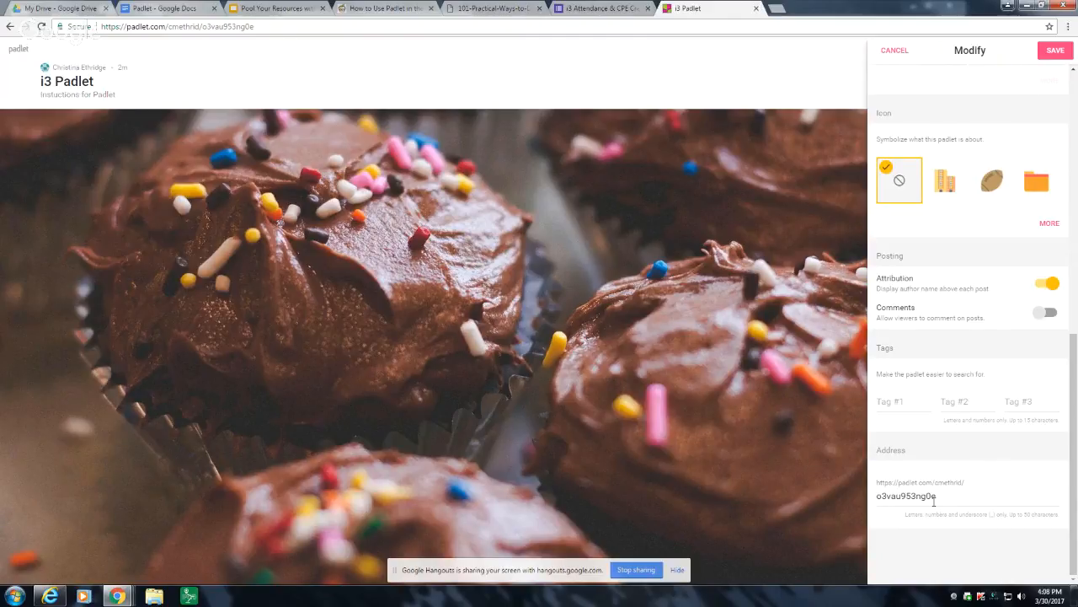
- Save the modified padlet settings and return to the padlet
scroll(999, 491, up, 3)
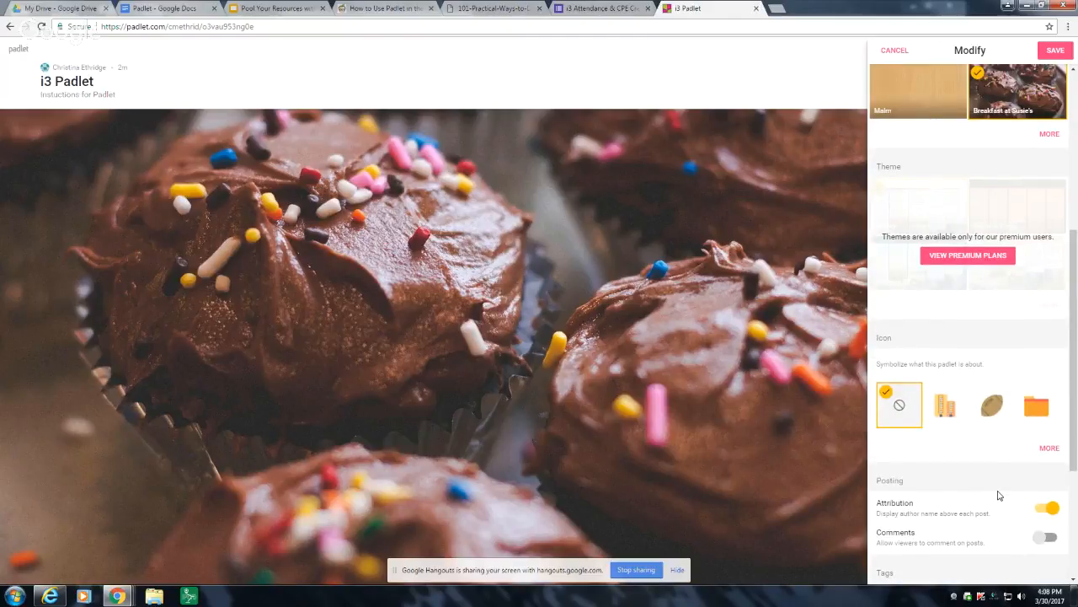
scroll(999, 495, up, 3)
click(1051, 51)
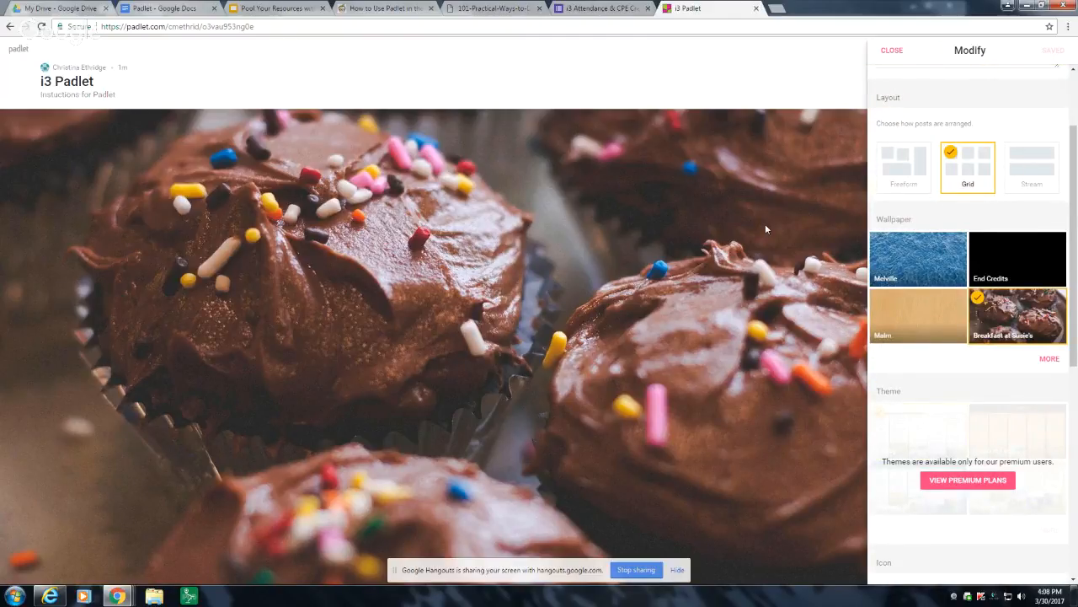
click(768, 197)
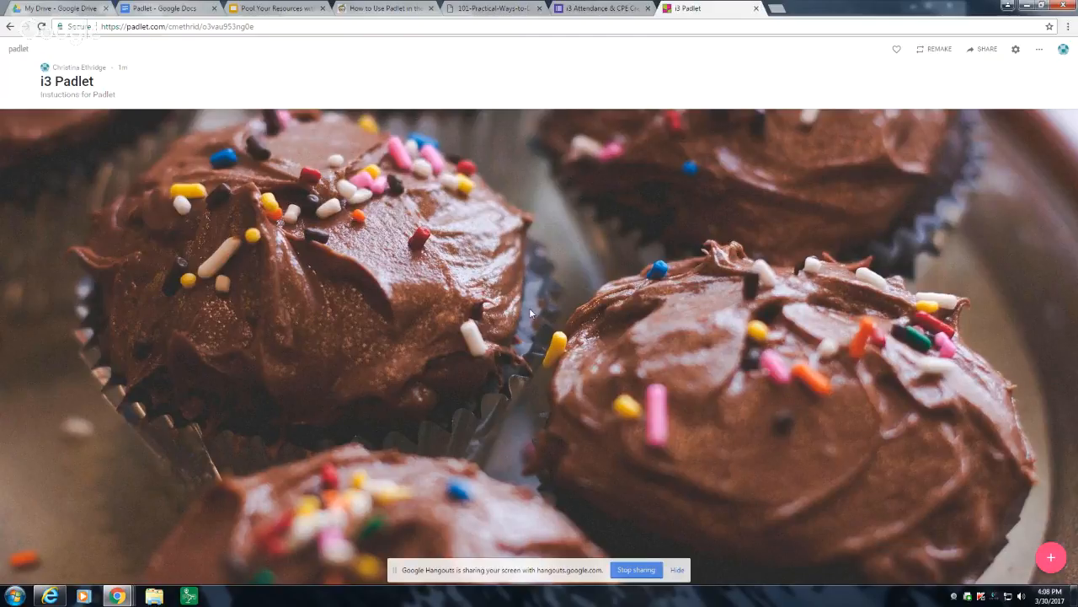
- Try to place and move a new blank post freely within the grid layout
double_click(558, 337)
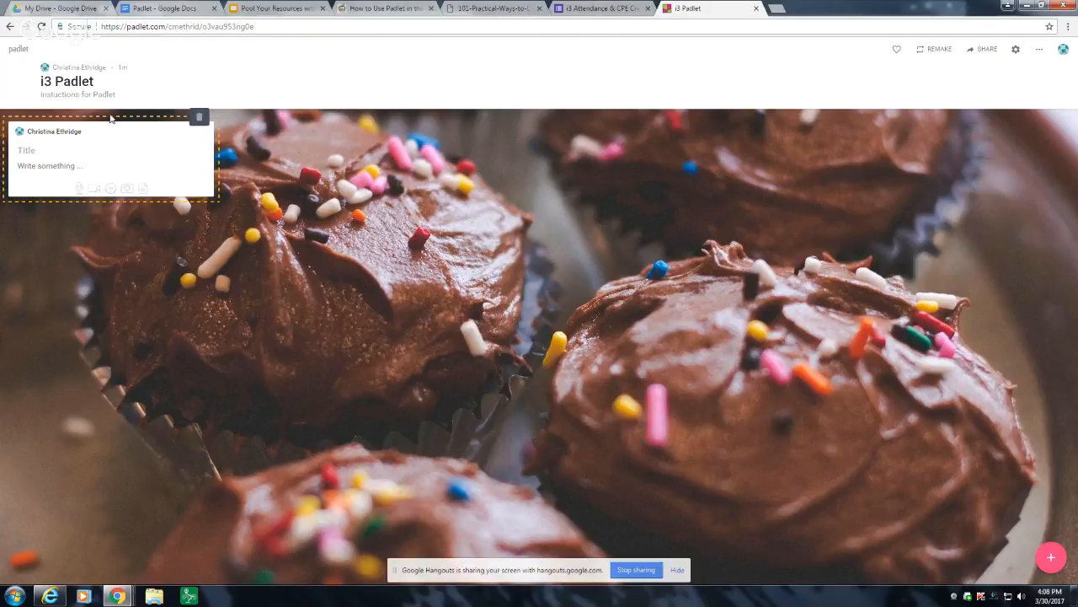
drag(137, 125, 168, 157)
click(155, 144)
click(1016, 49)
click(896, 51)
double_click(294, 324)
- Change the padlet's layout to Freeform, save the settings and return to the padlet
click(1016, 49)
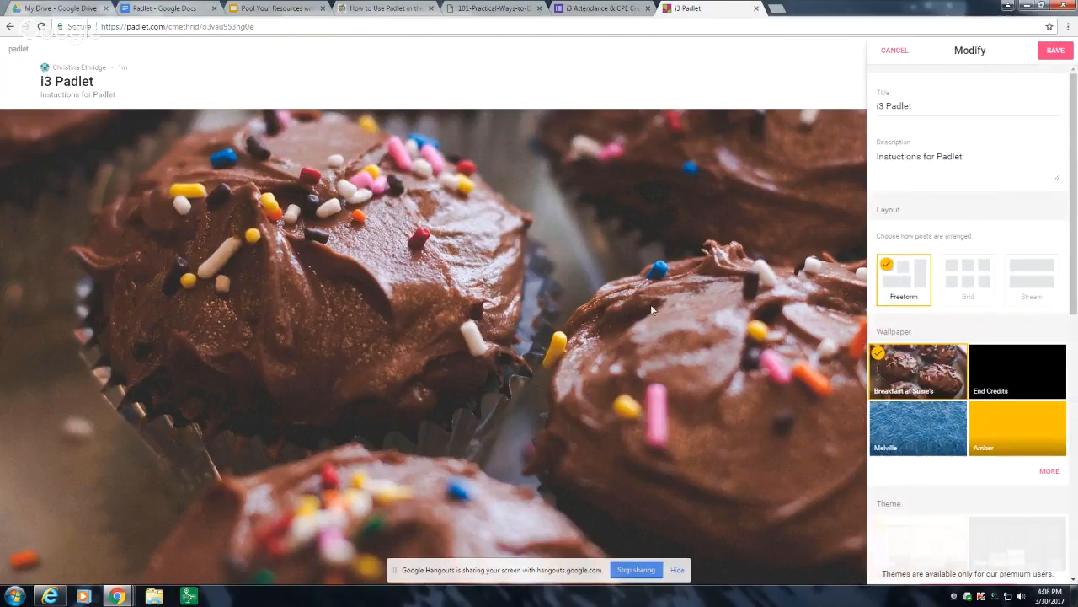
click(605, 293)
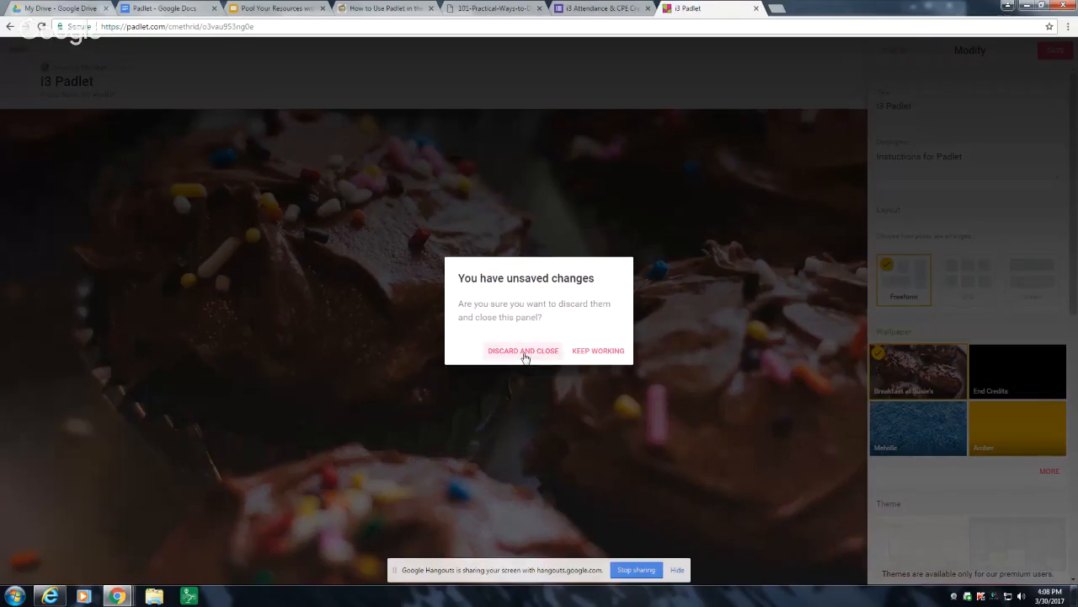
click(581, 350)
click(601, 341)
click(613, 356)
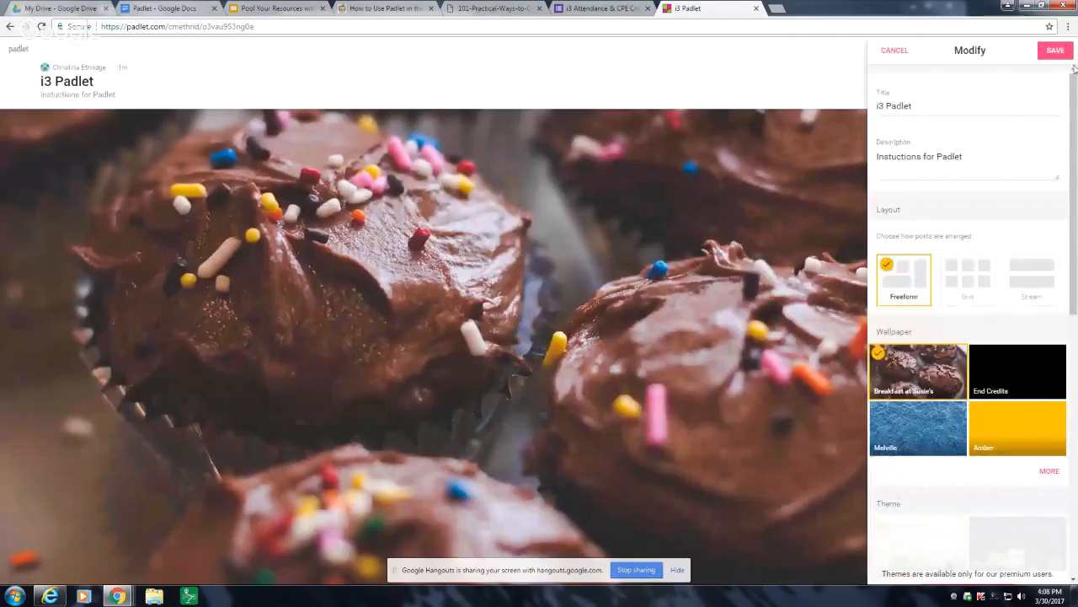
click(1056, 50)
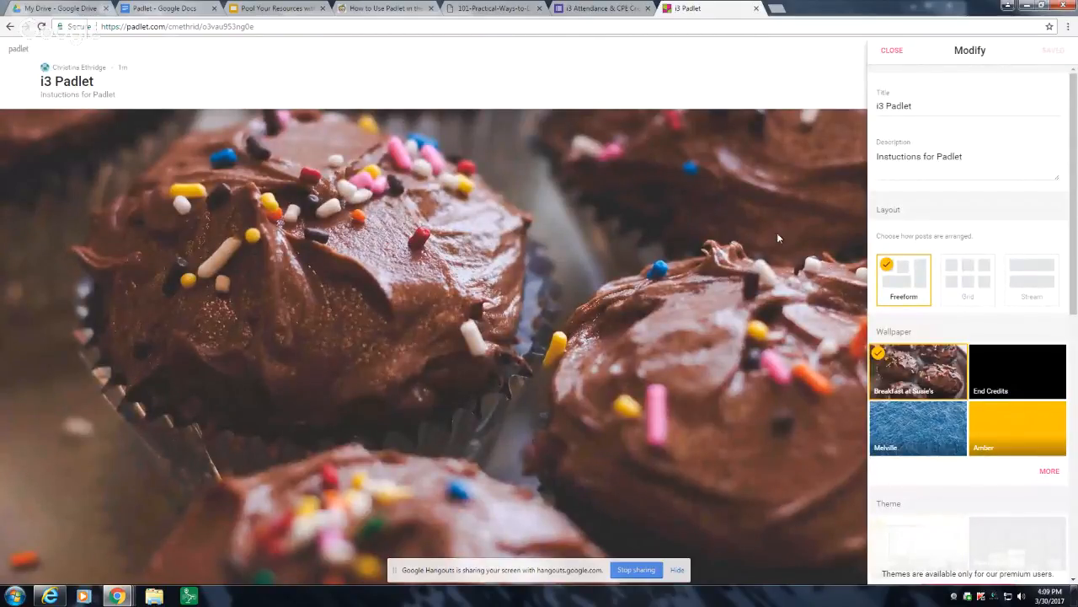
click(801, 234)
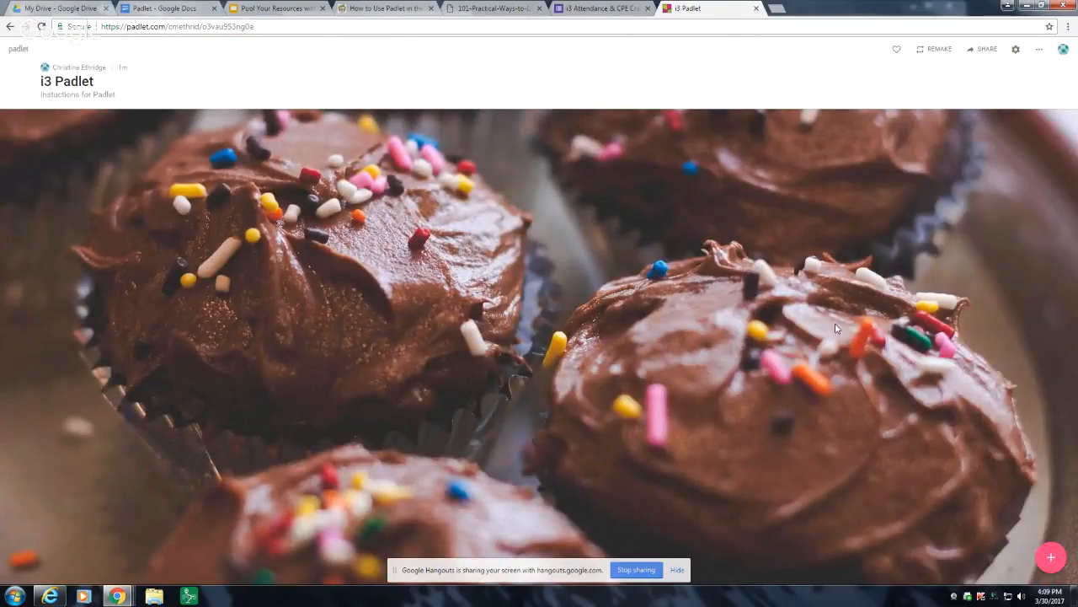
- Add a post titled "Video to Watch" near the middle of the padlet
double_click(408, 282)
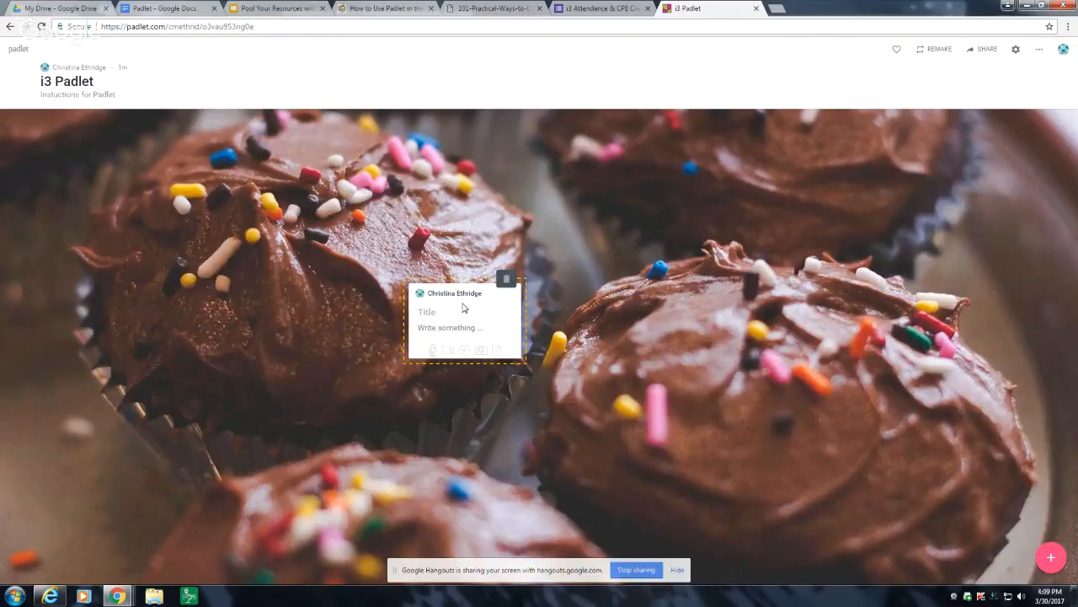
double_click(757, 314)
double_click(387, 260)
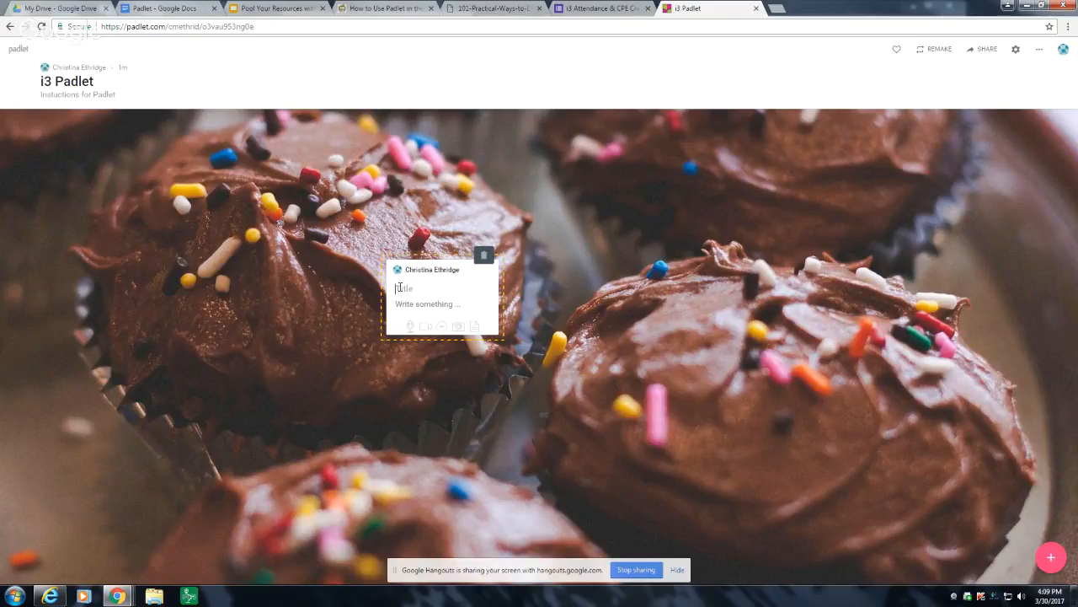
text(Video to Watch)
- View the attachment options for the "Video to Watch" post and finish the post without an attachment
click(429, 327)
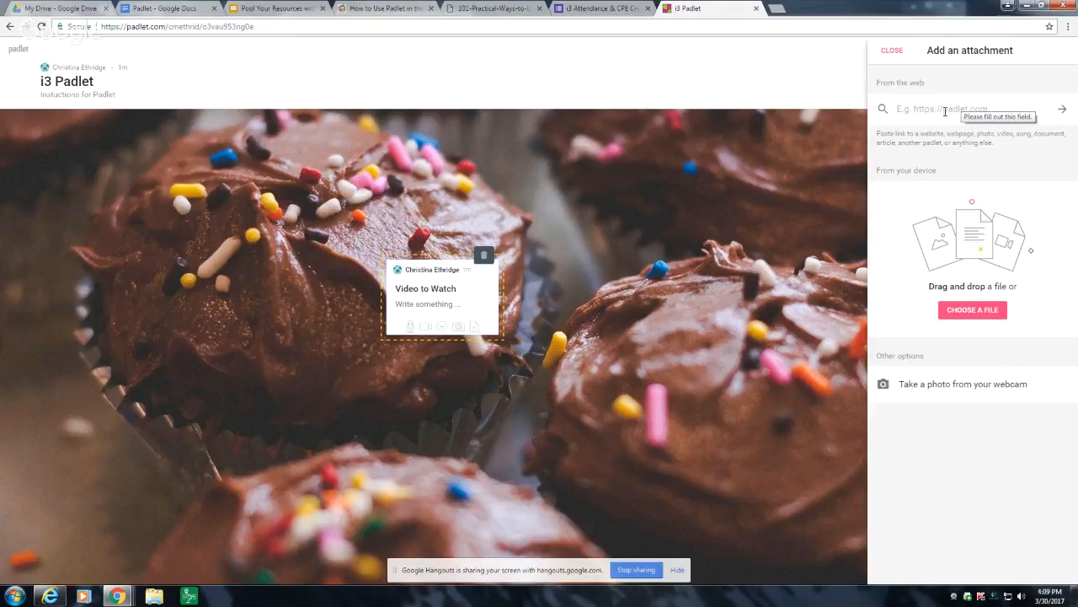
click(613, 320)
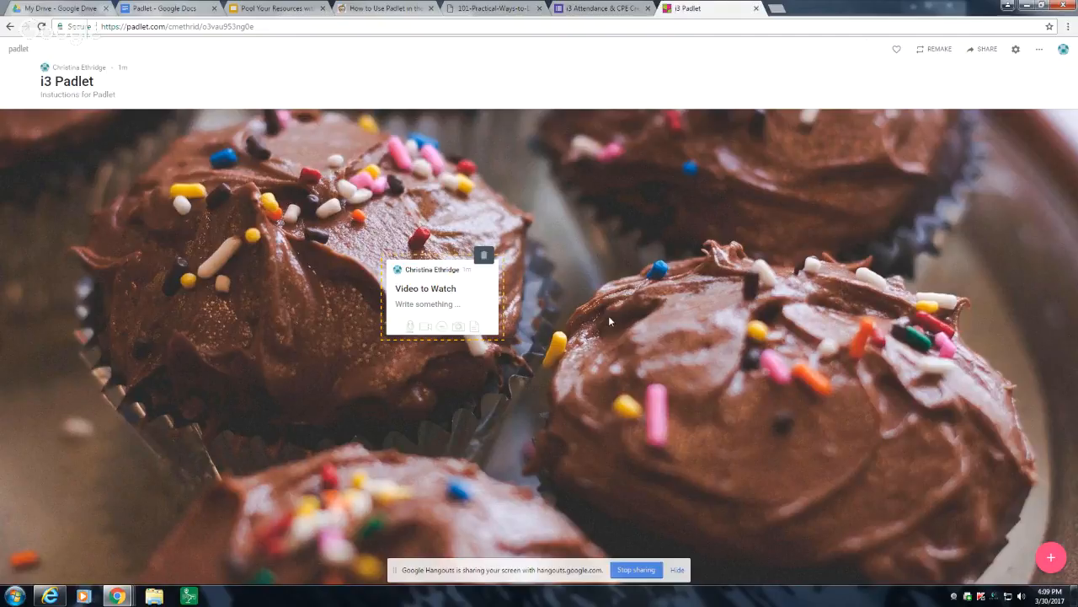
click(613, 245)
- Add another blank post and move it up beyond the "Video to Watch" post, closing the opened profile page
click(1051, 557)
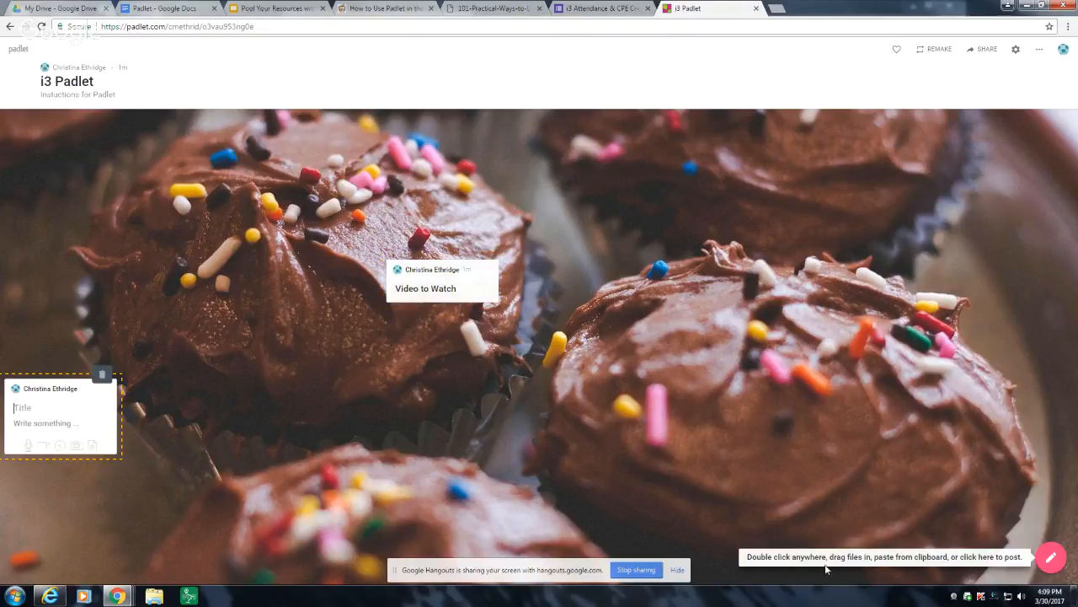
drag(88, 374, 417, 360)
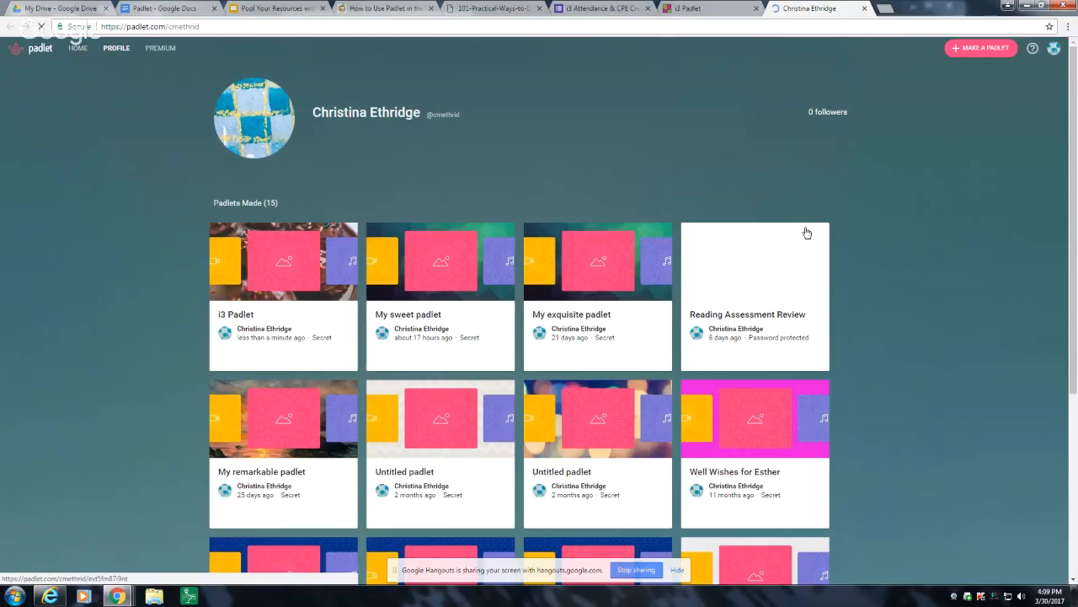
click(863, 9)
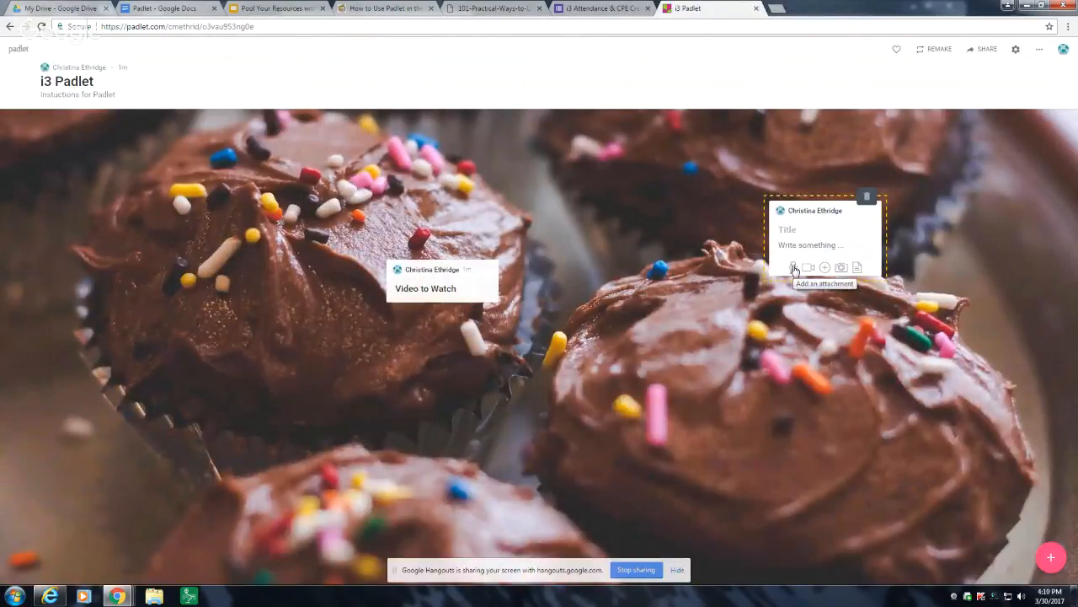
- Examine the blank post's web link, device file and webcam attachment options, then leave the post empty
click(795, 268)
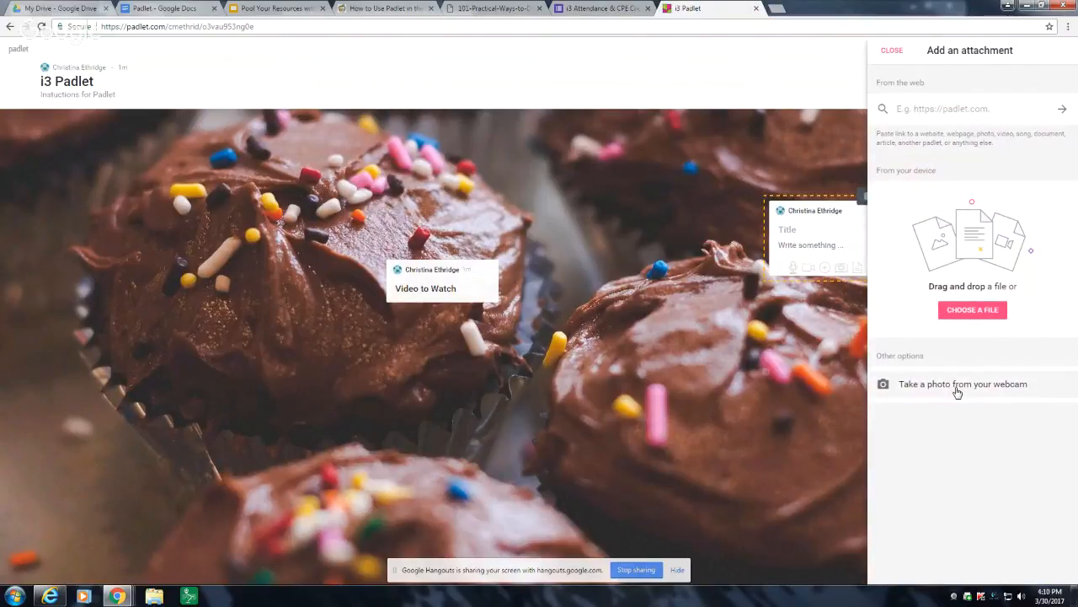
click(674, 345)
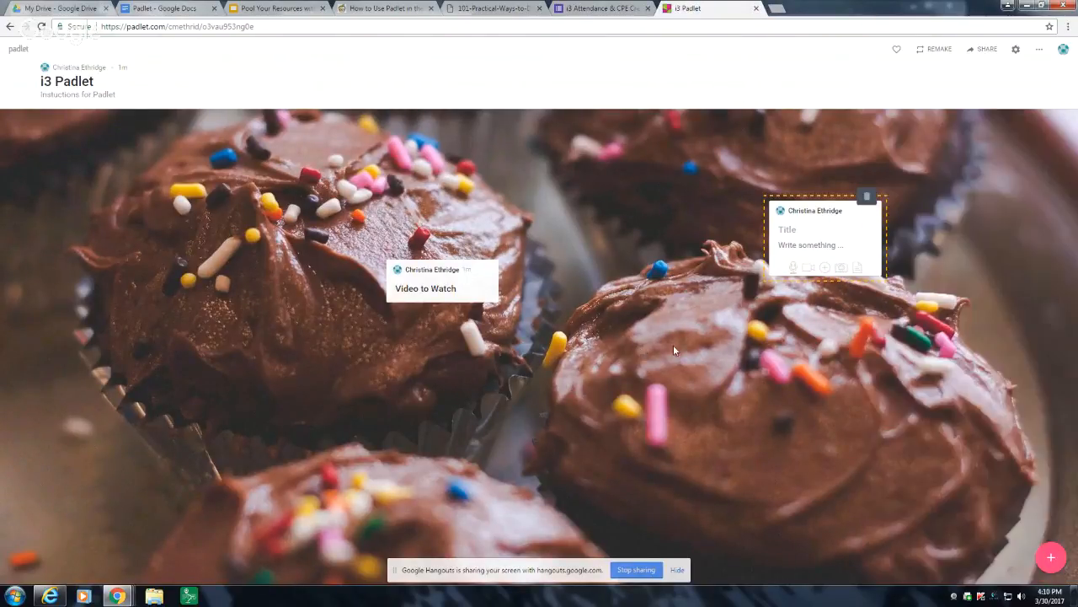
click(858, 268)
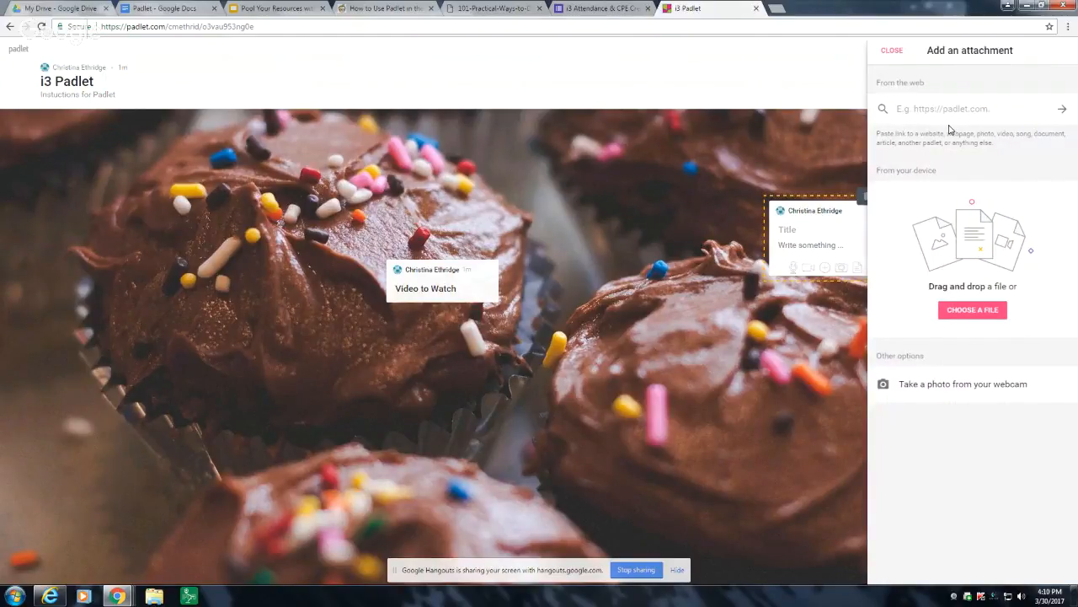
click(793, 368)
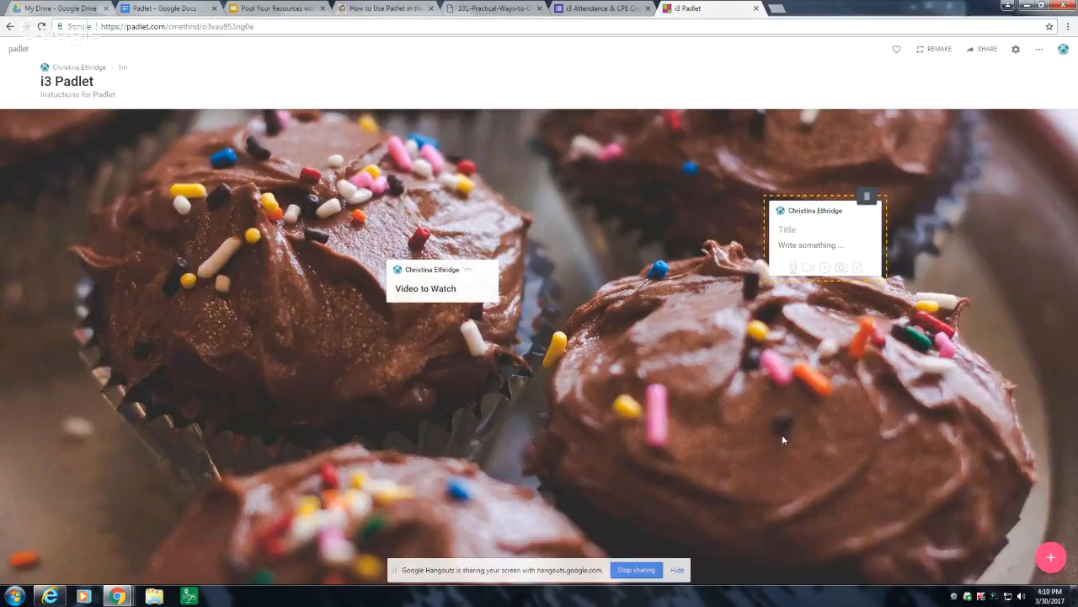
click(662, 313)
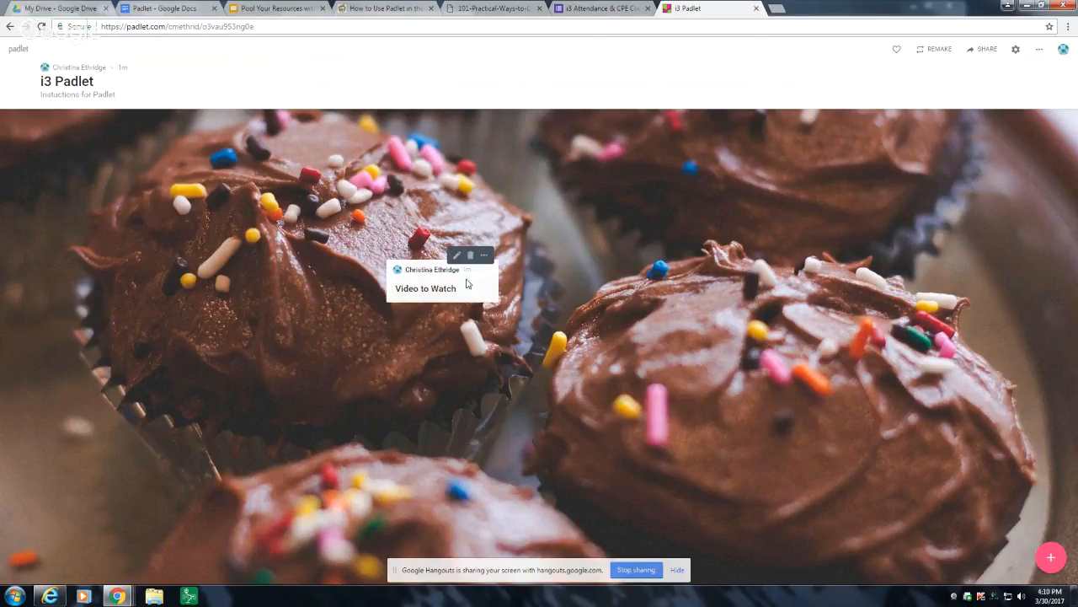
- Delete the "Video to Watch" post and add a post titled "Directions" on the upper part of the first cupcake
click(472, 257)
click(583, 90)
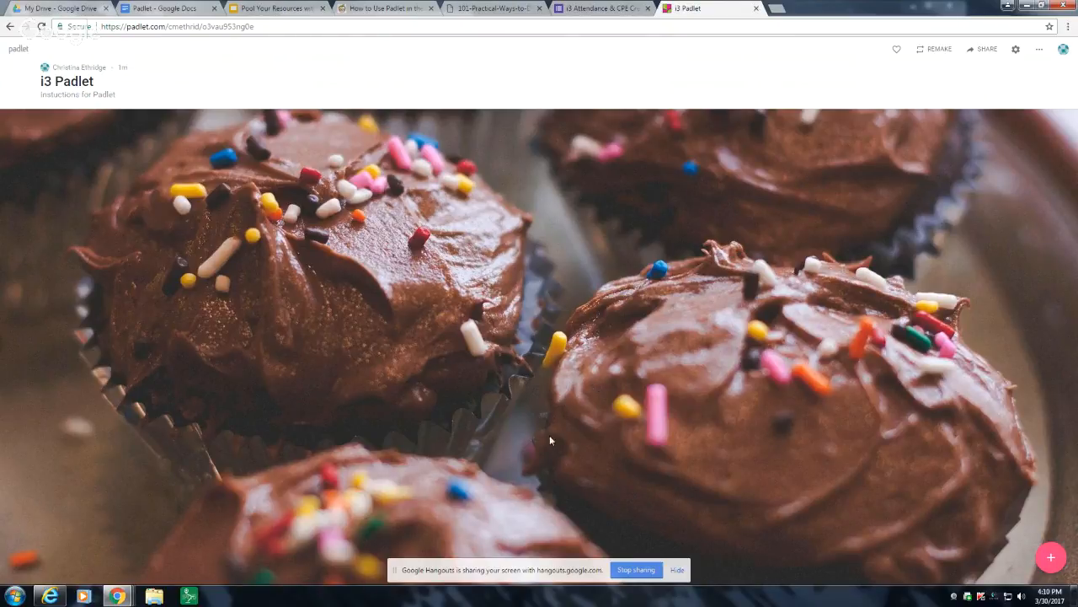
double_click(143, 177)
text(Directions)
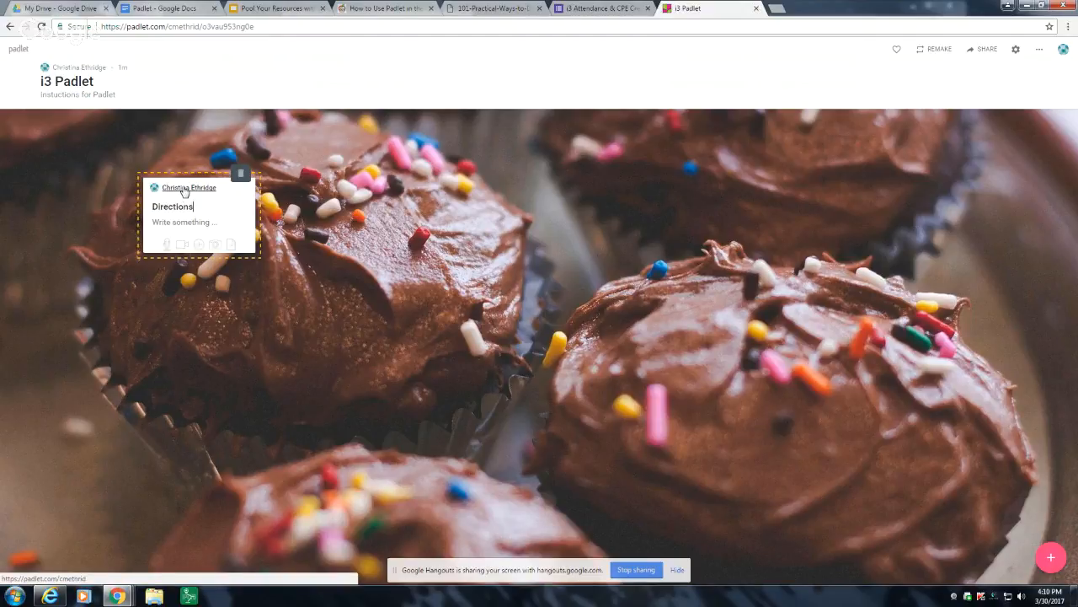
click(372, 262)
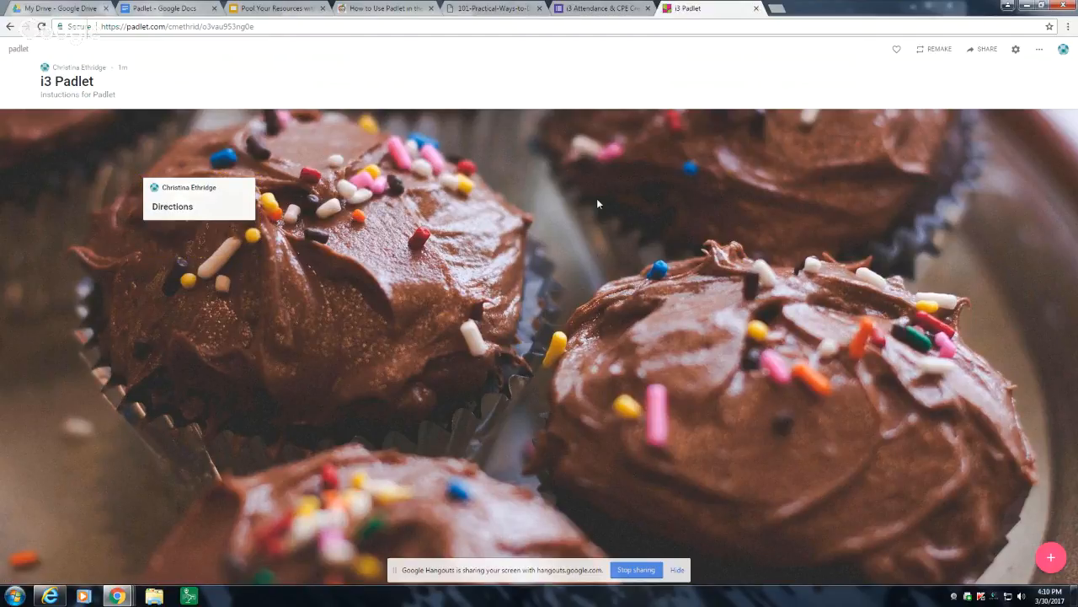
- Add another blank post and move it below the "Directions" post, closing the opened profile page
click(1041, 552)
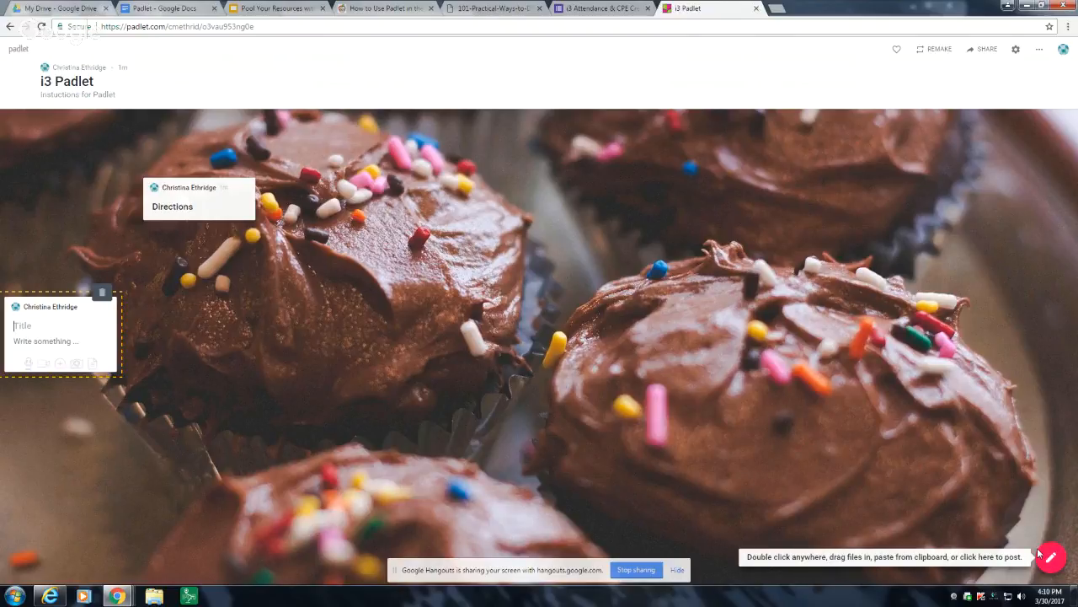
drag(55, 315, 159, 332)
click(157, 327)
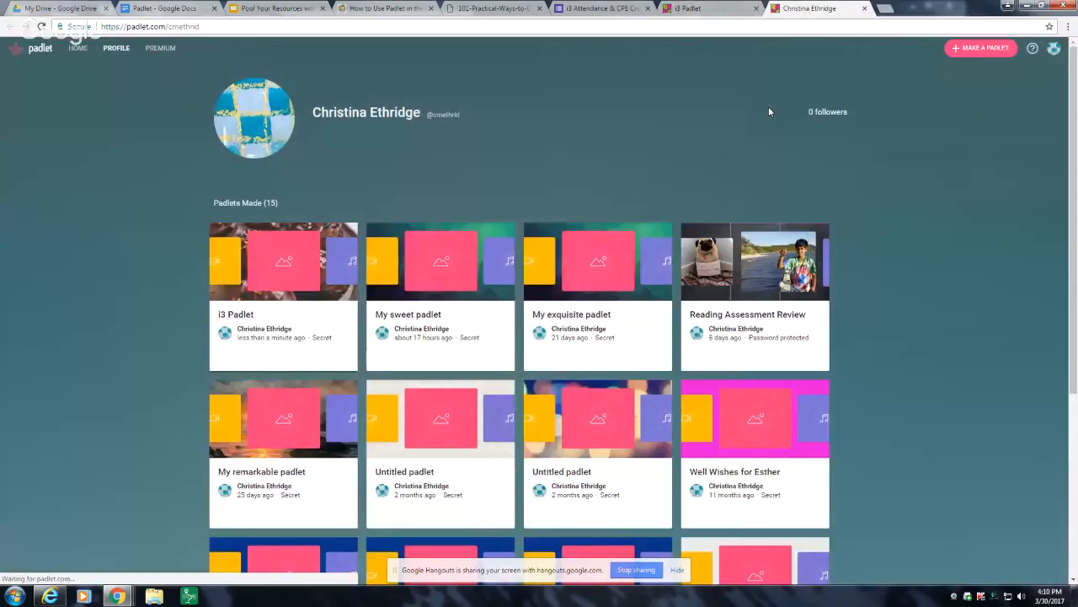
key(ctrl+w)
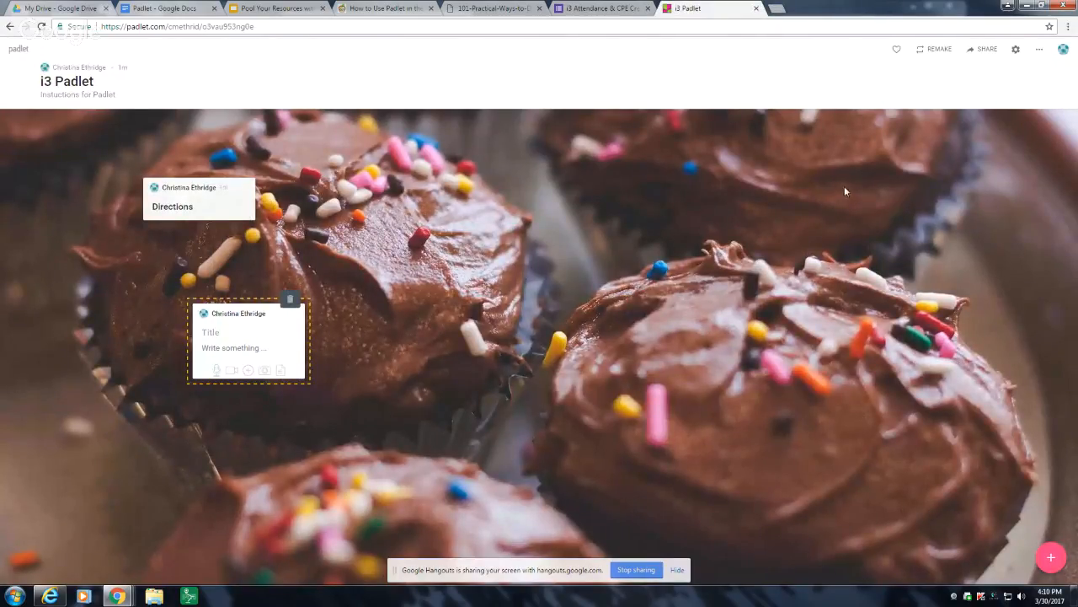
- Examine the padlet's privacy settings and the permission levels available to those with access
click(984, 51)
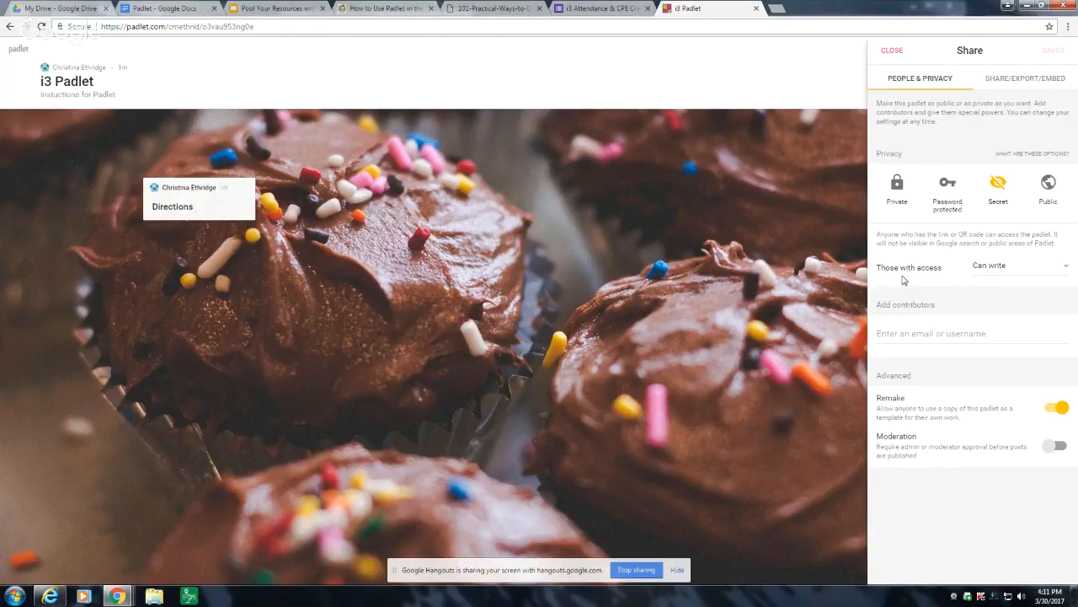
click(1066, 268)
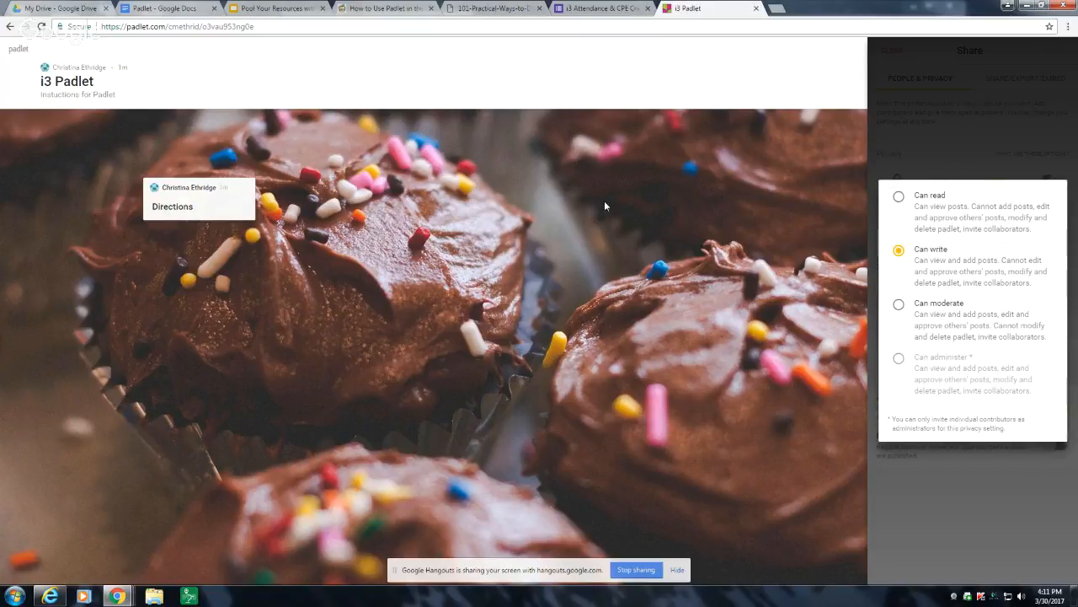
click(725, 287)
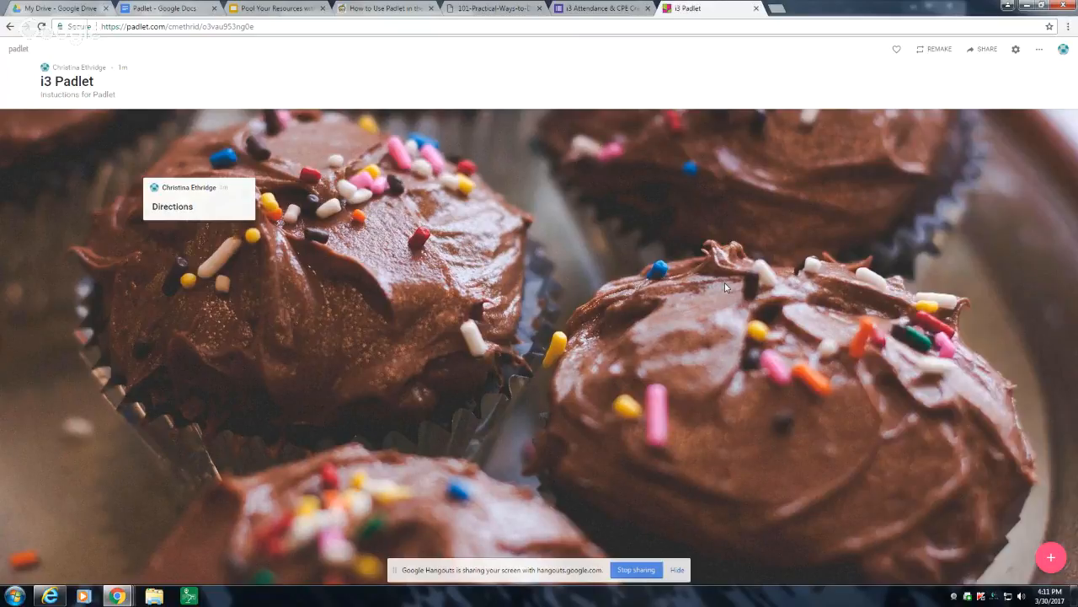
- Examine the padlet's QR code, link, embed, email, social sharing and export options, then close the sharing settings
click(982, 49)
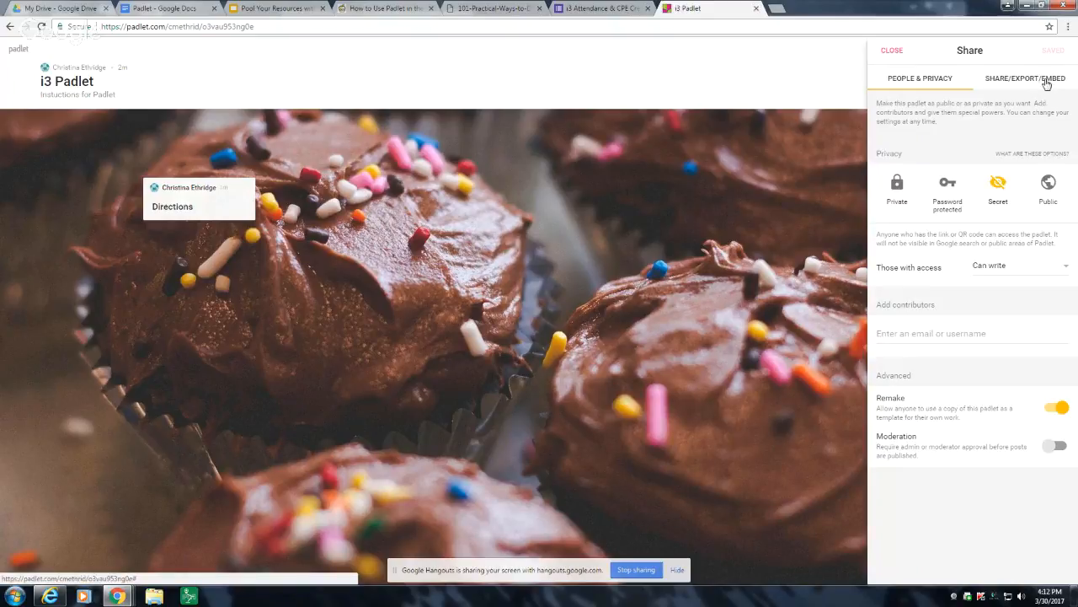
click(995, 80)
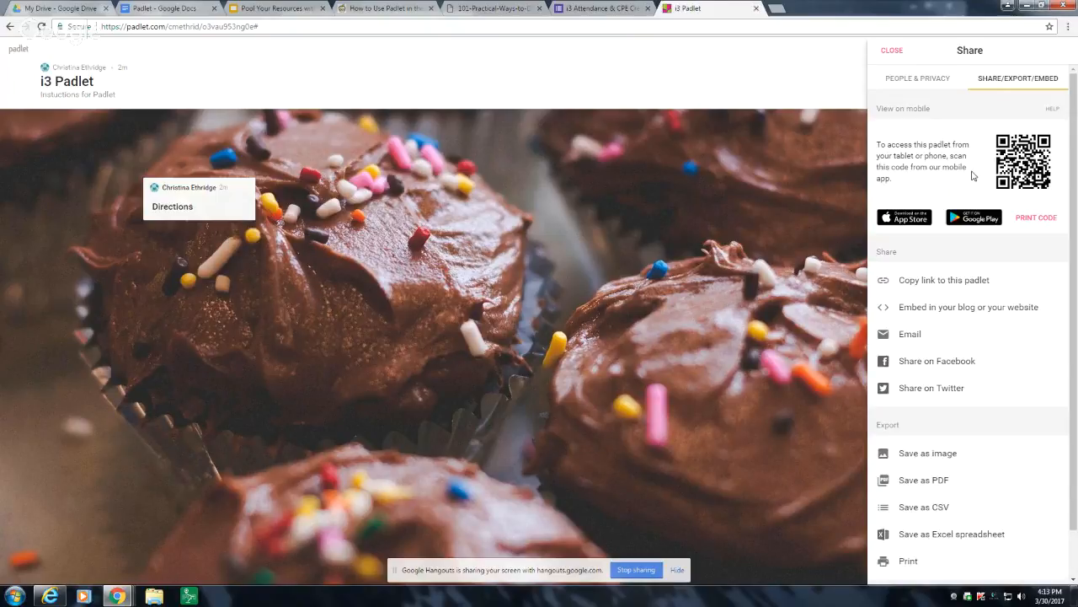
click(917, 286)
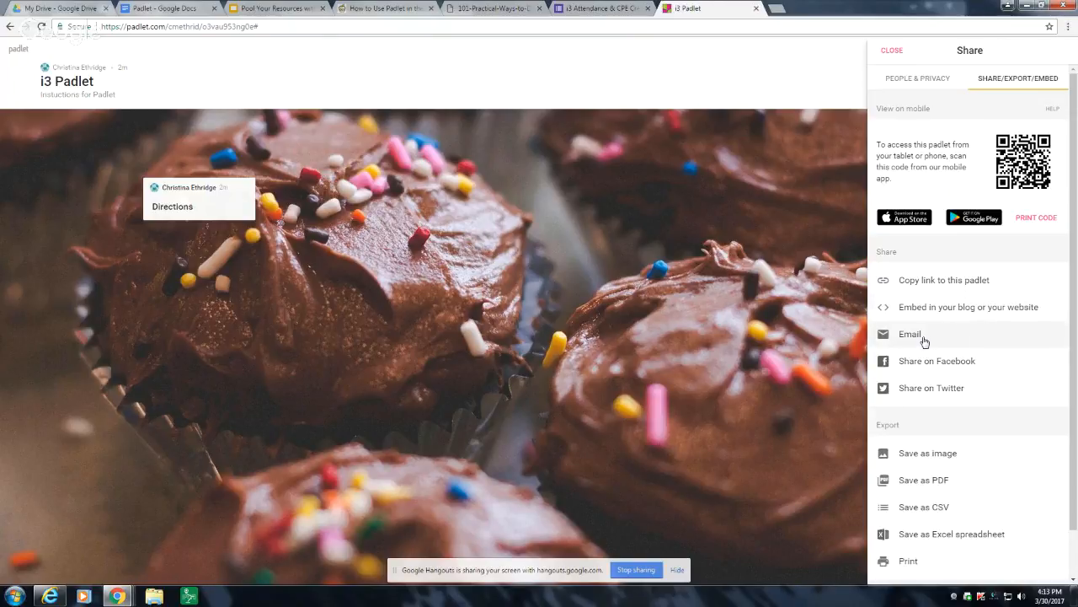
scroll(939, 410, down, 1)
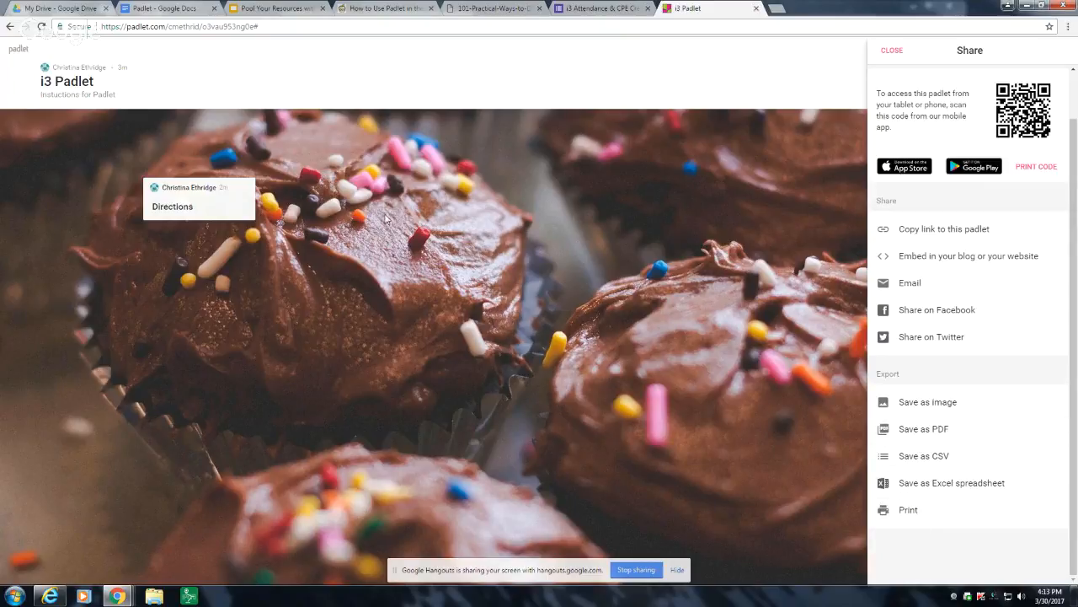
click(892, 51)
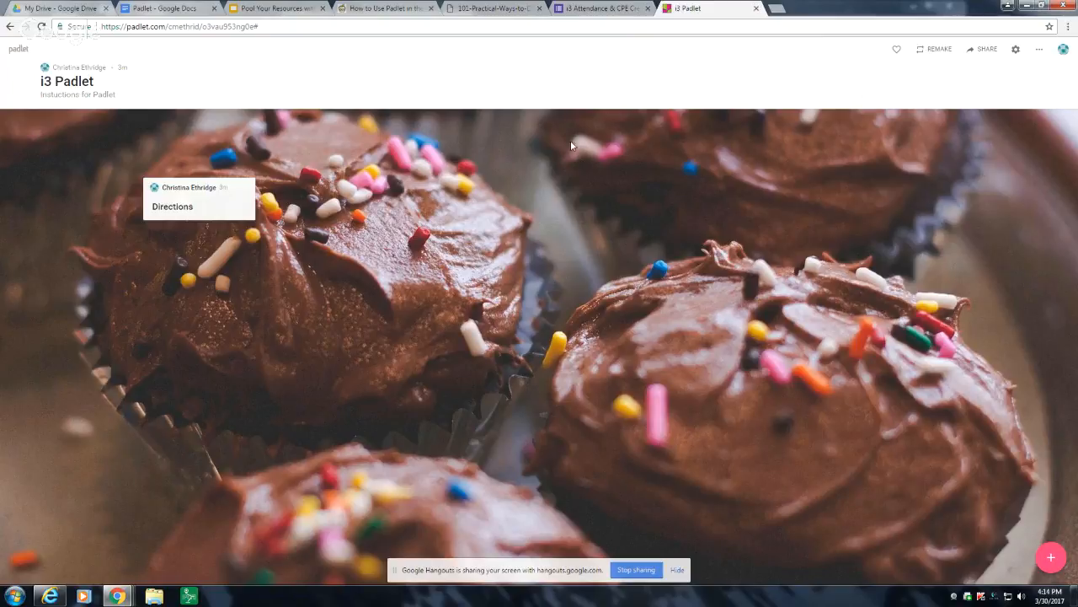
- Open the 101 Practical Ways to Ditch That Textbook PDF, and examine the How to Use Padlet article's introduction and list of shareable content
click(495, 8)
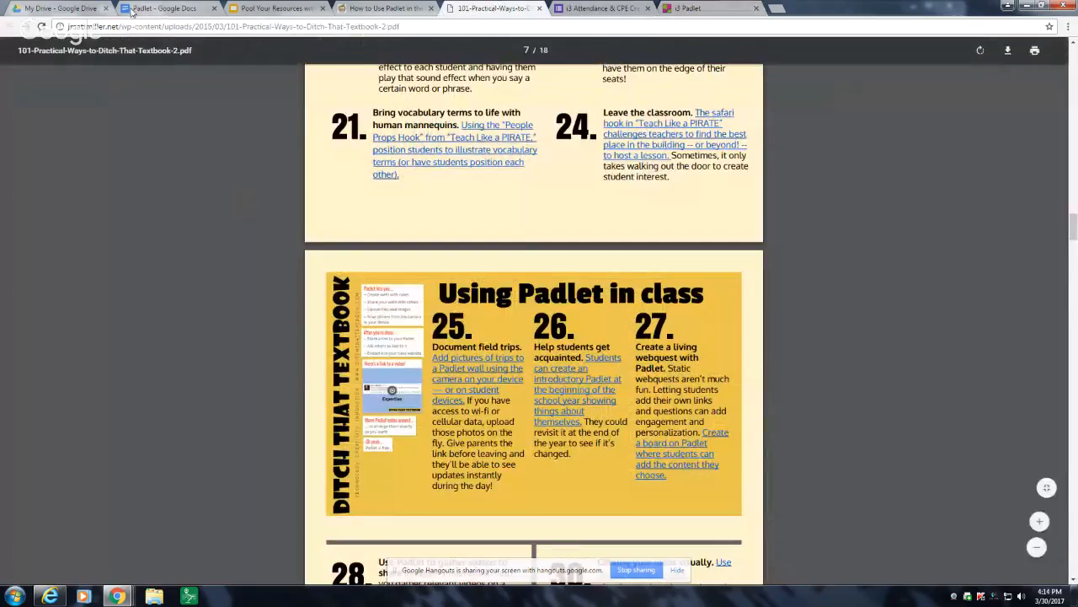
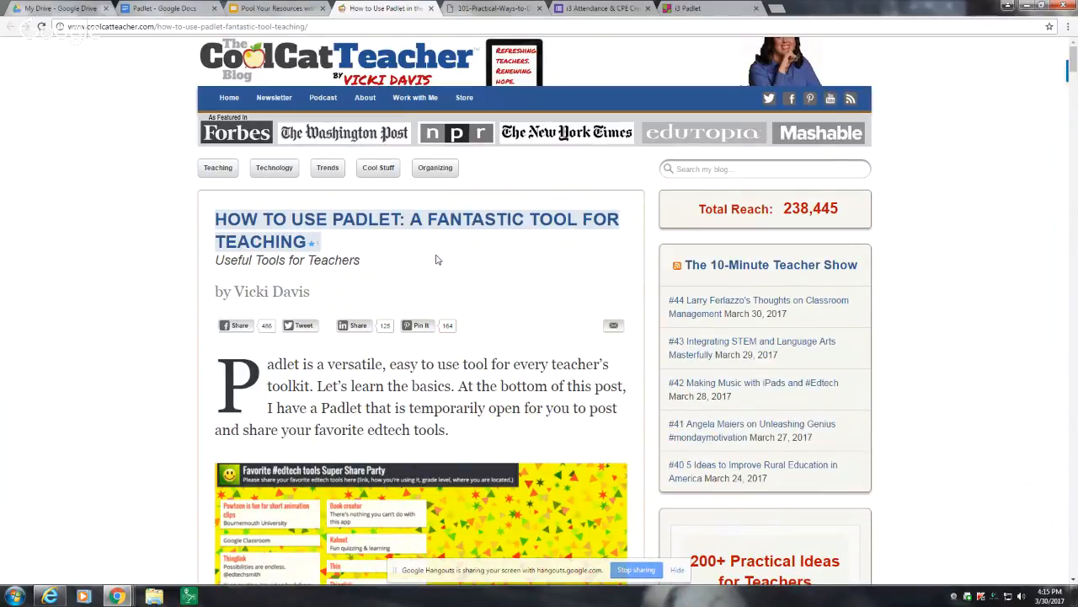
scroll(436, 260, down, 2)
scroll(435, 257, down, 1)
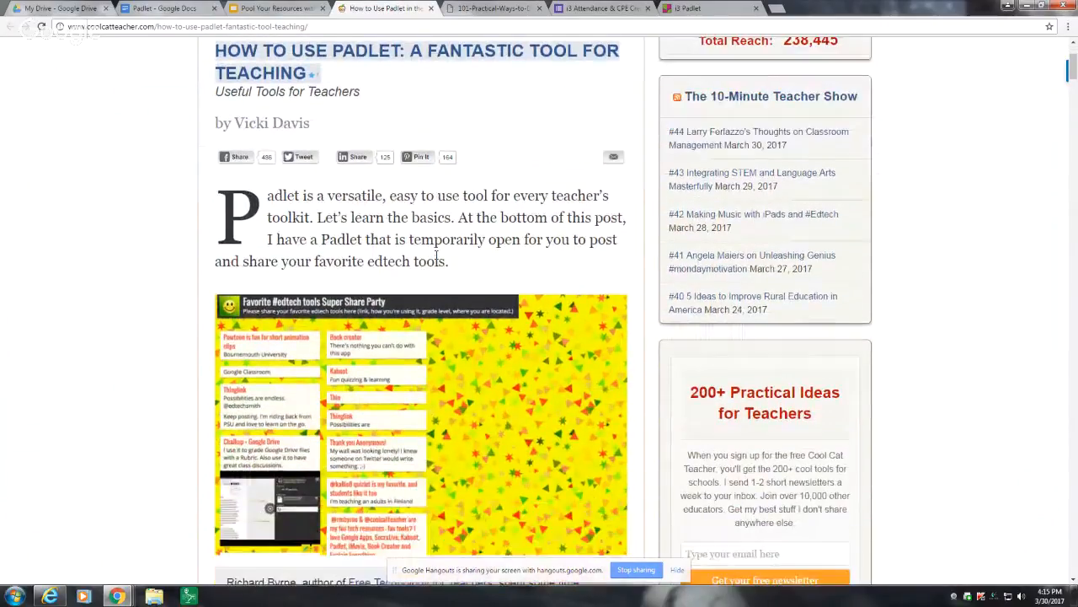
scroll(435, 257, down, 5)
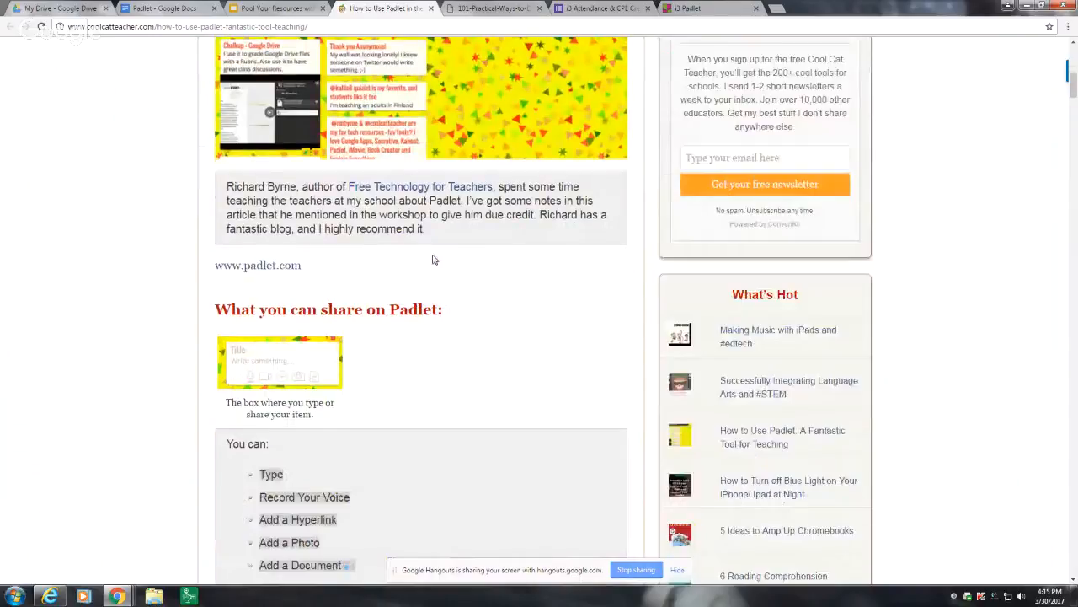
scroll(432, 260, down, 4)
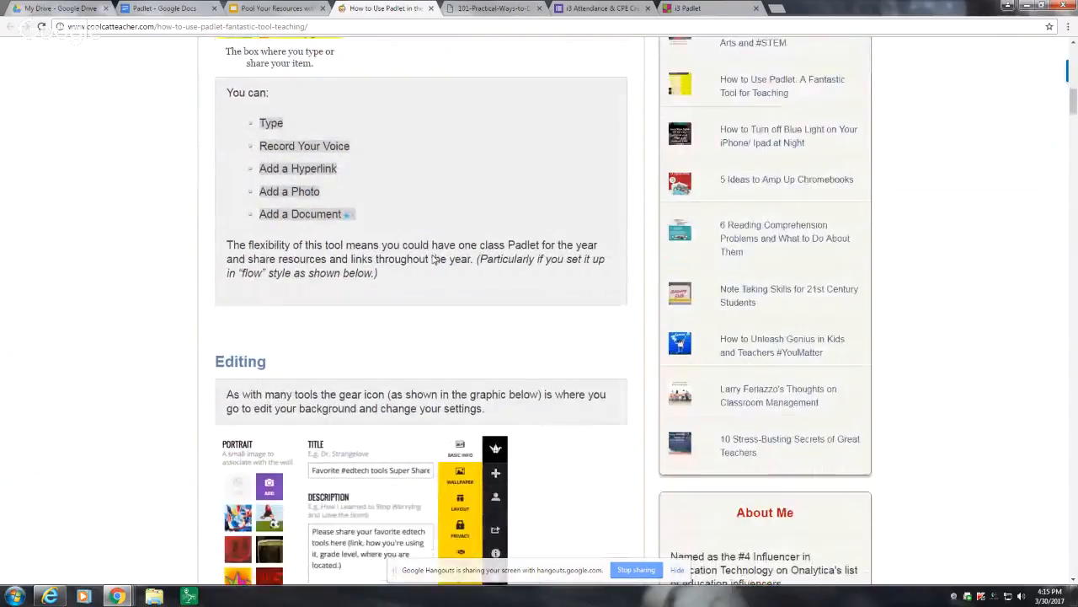
scroll(432, 260, down, 1)
scroll(432, 259, up, 8)
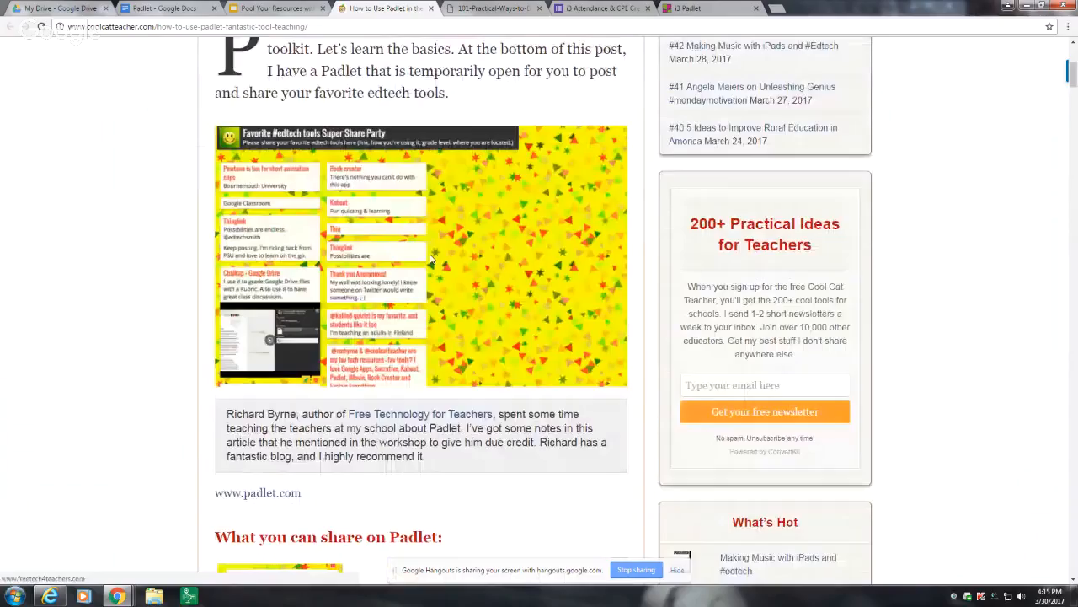
scroll(430, 259, up, 1)
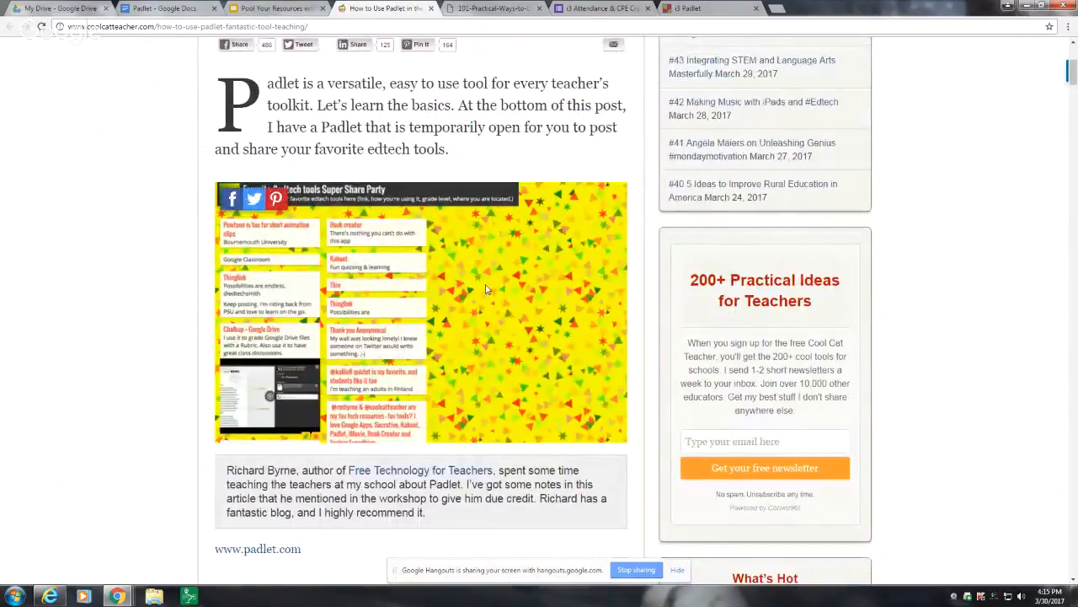
scroll(486, 289, down, 1)
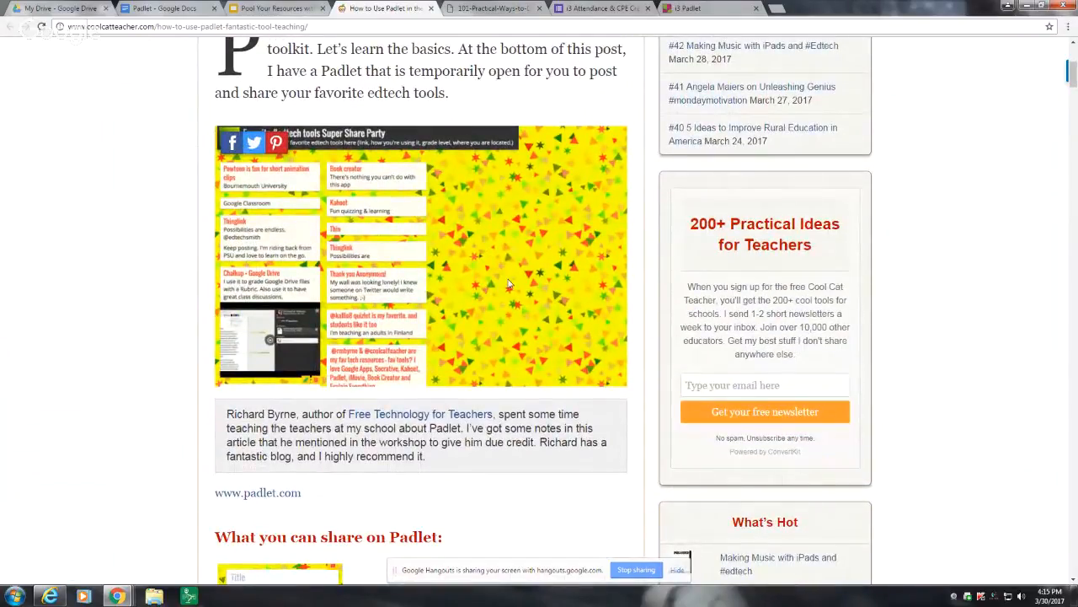
scroll(508, 284, down, 7)
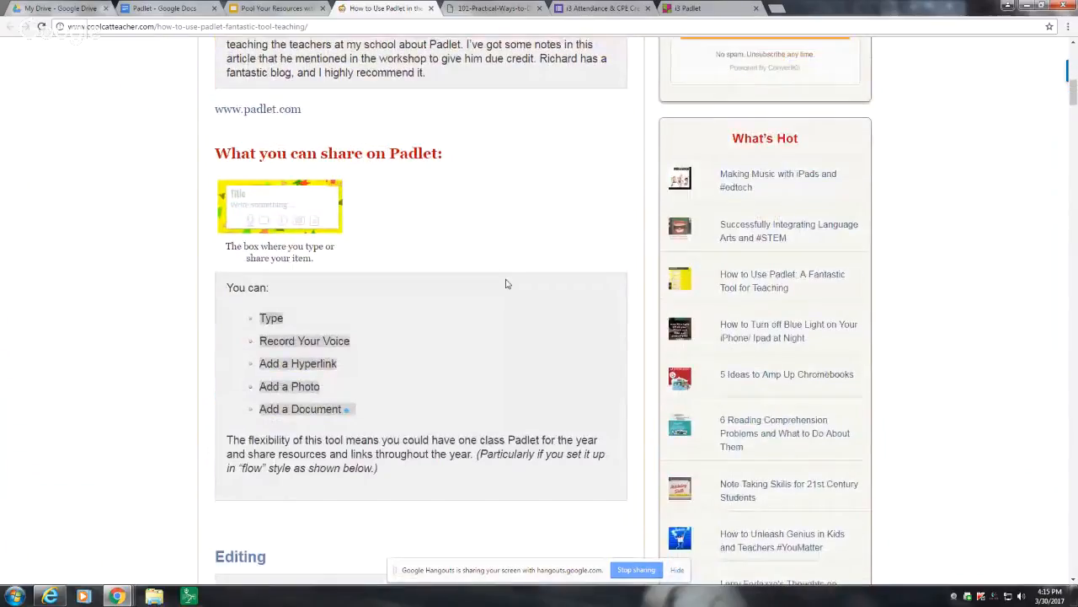
scroll(507, 284, down, 2)
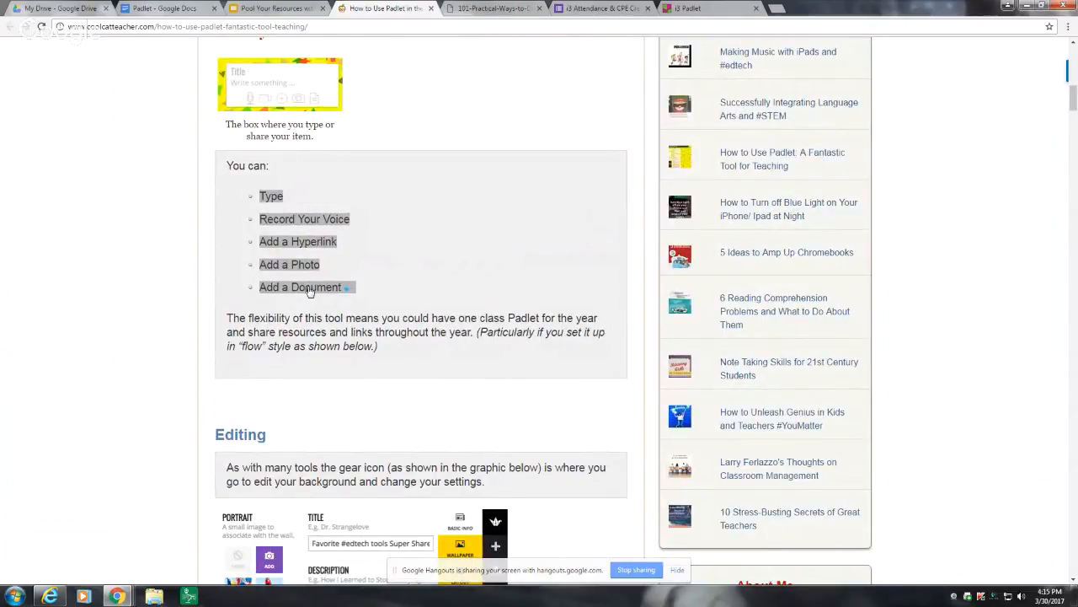
- Examine the article's sections on editing, organizing, security and sharing a Padlet
scroll(429, 284, down, 5)
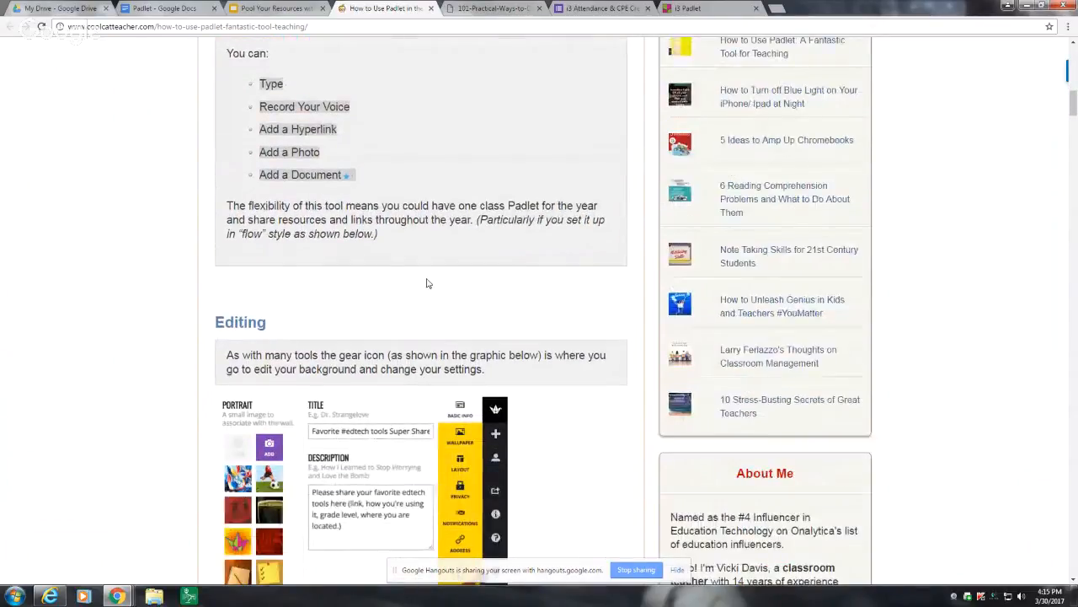
scroll(426, 282, down, 3)
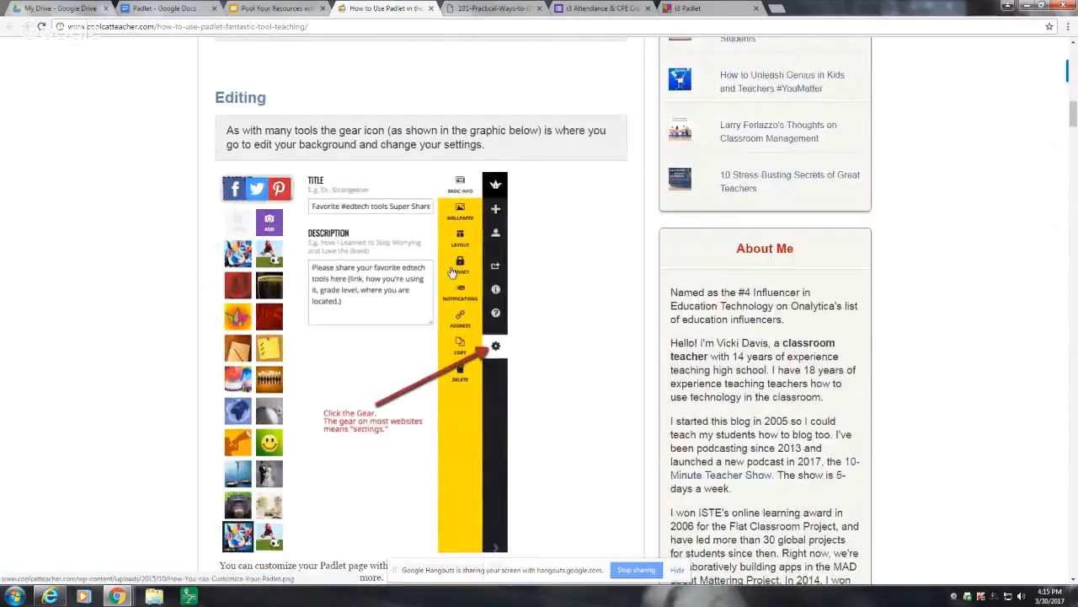
scroll(433, 288, down, 2)
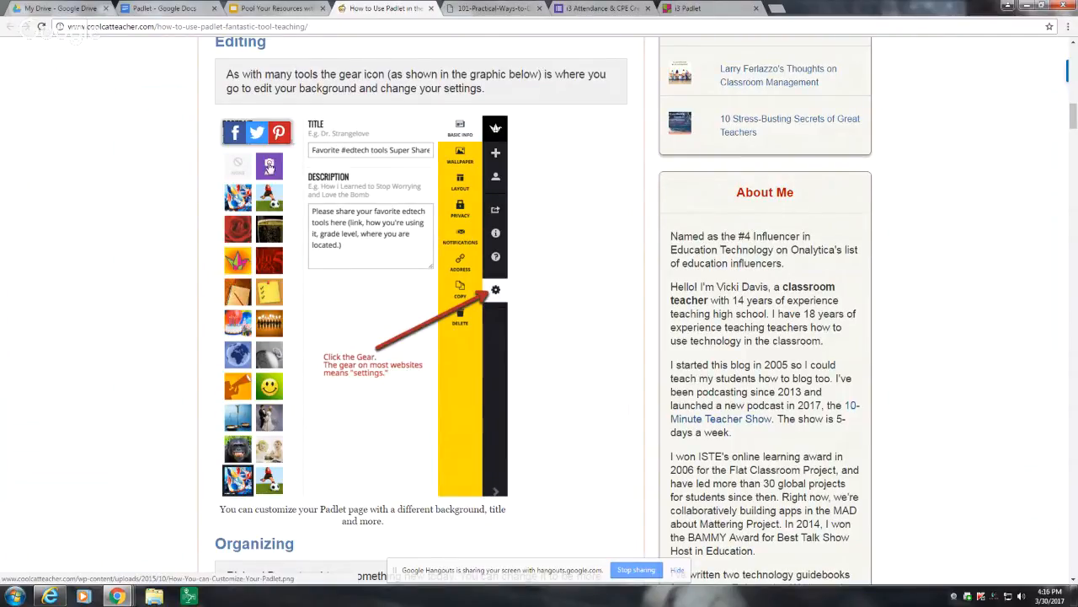
scroll(565, 229, down, 3)
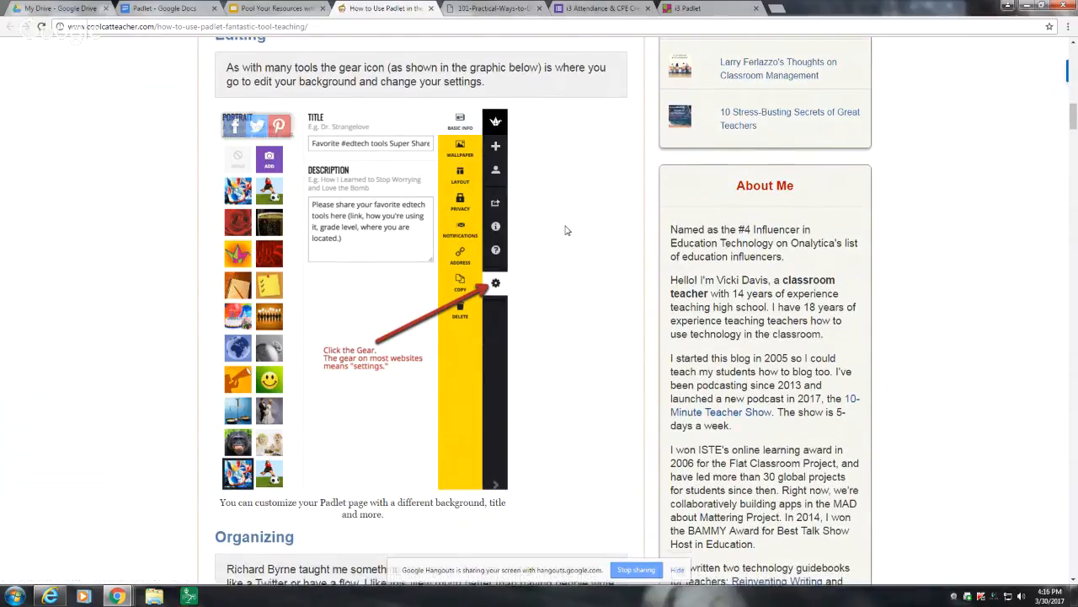
scroll(566, 232, down, 15)
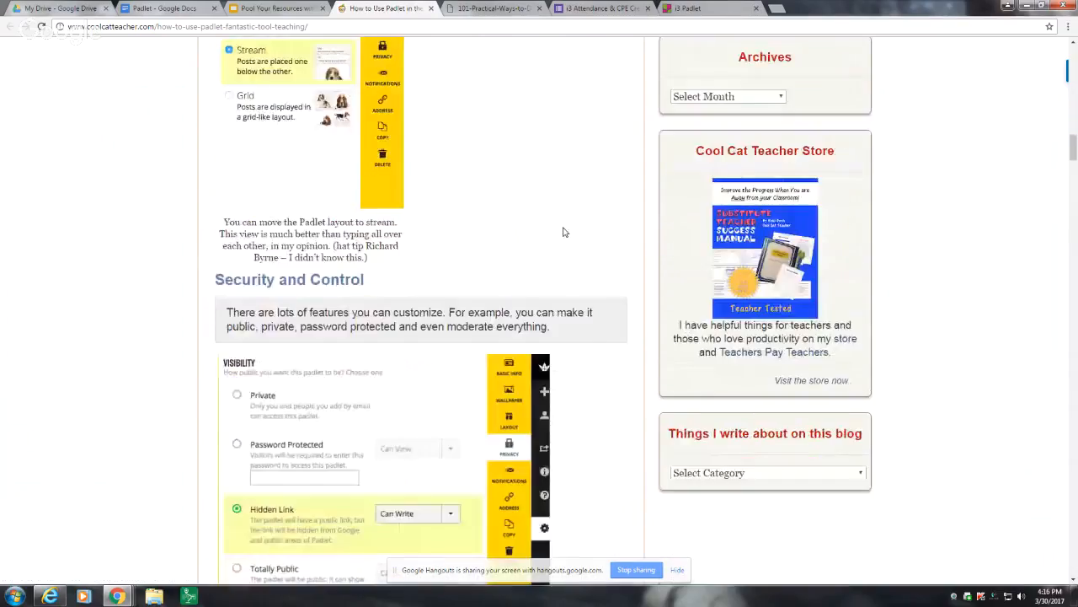
scroll(562, 230, down, 14)
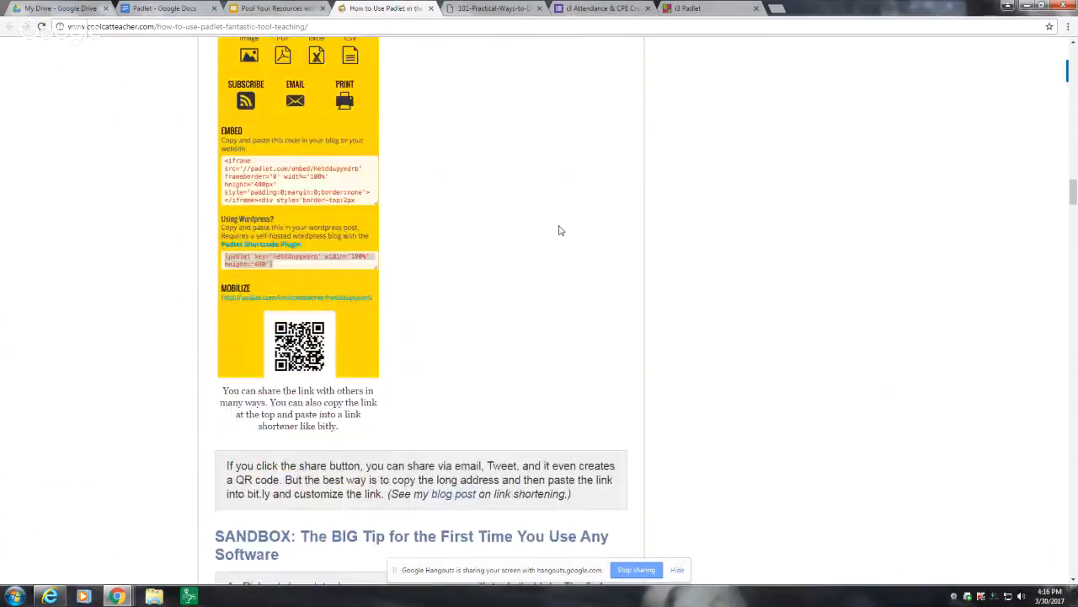
- Read the article's sandbox tip, classroom uses for Padlet and list of further resources
scroll(562, 230, down, 2)
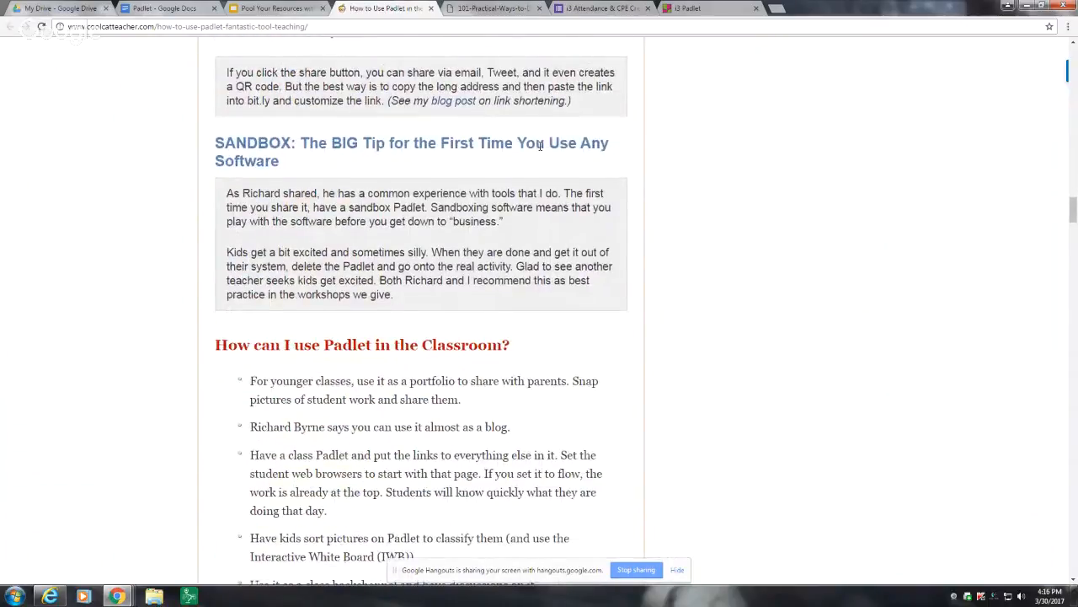
scroll(540, 150, down, 2)
scroll(540, 151, down, 1)
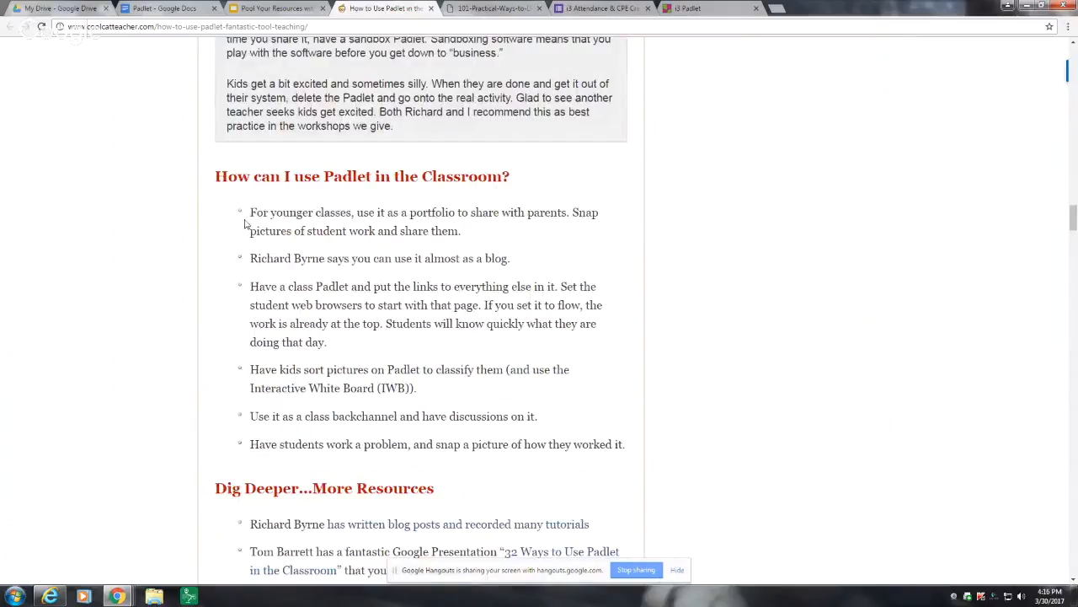
scroll(392, 246, down, 1)
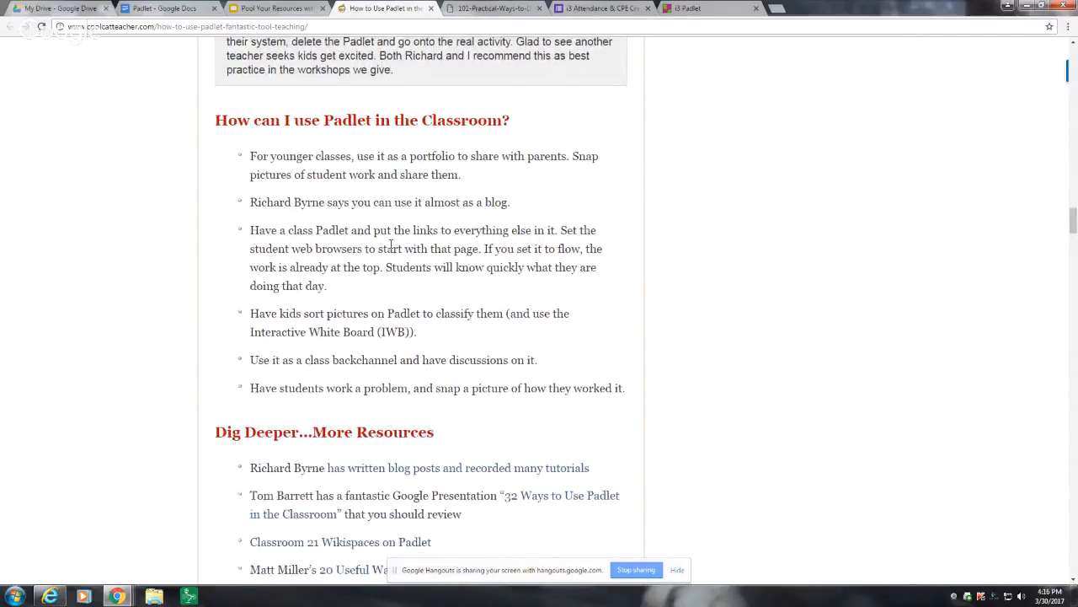
scroll(455, 226, down, 3)
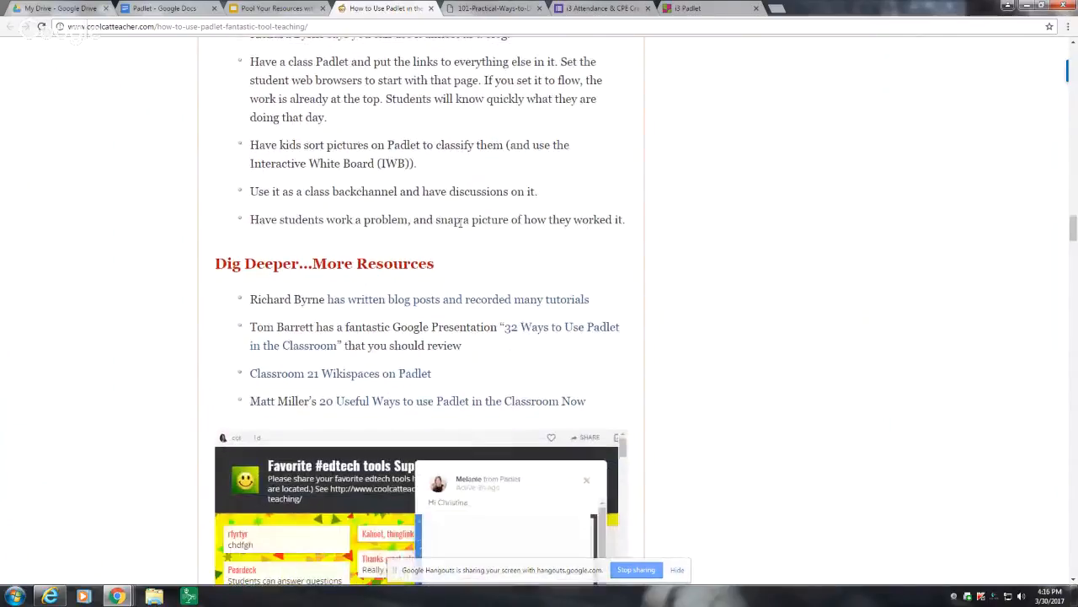
scroll(460, 220, down, 4)
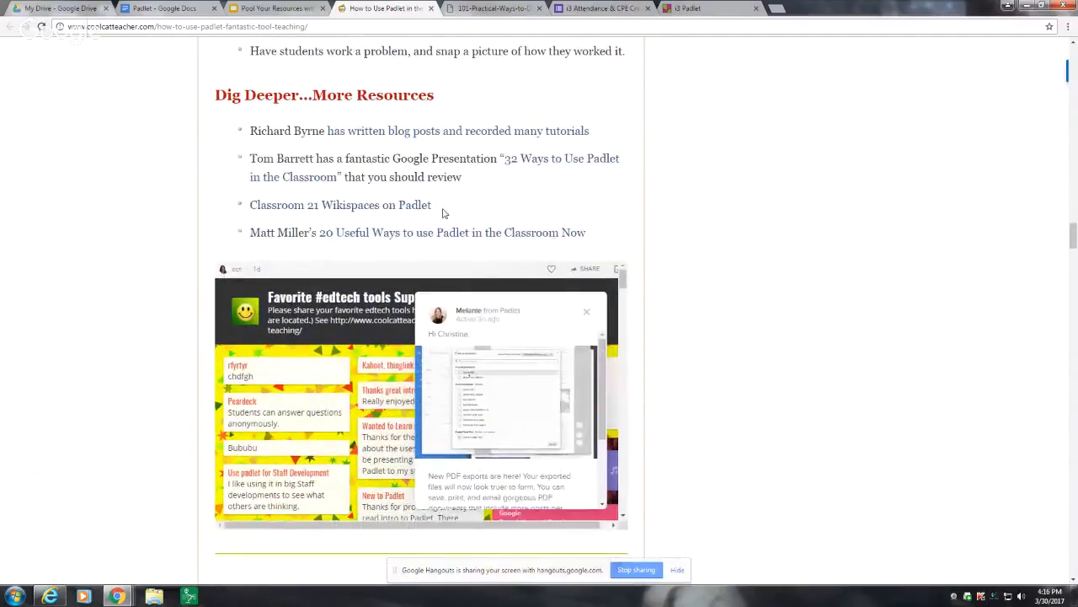
- Close the message pop-up on the embedded Favorite #edtech tools padlet and browse its posts through to the end
scroll(505, 202, down, 4)
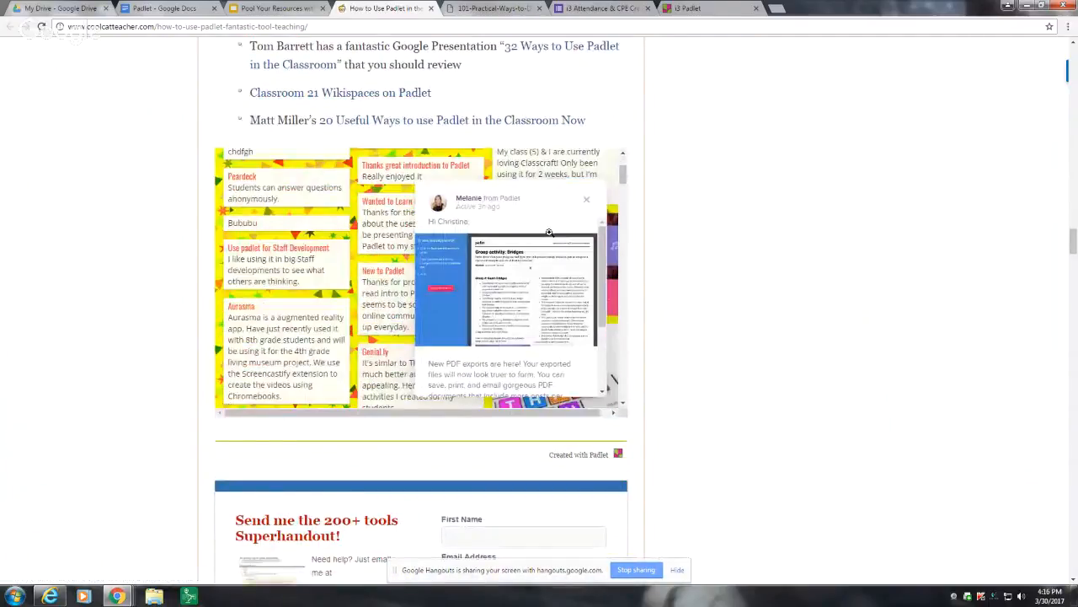
click(586, 200)
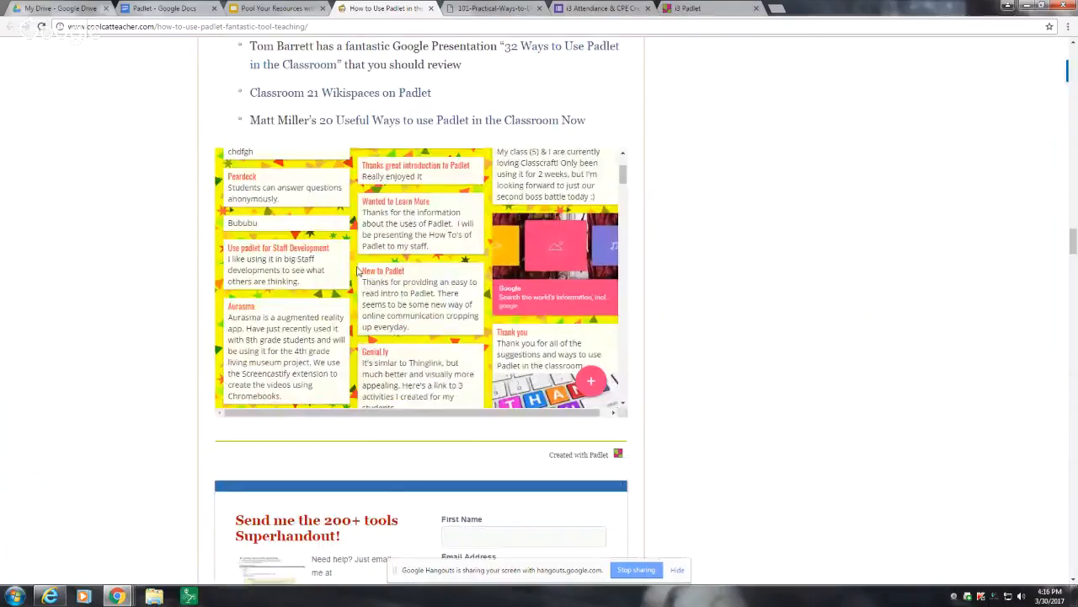
scroll(357, 269, down, 6)
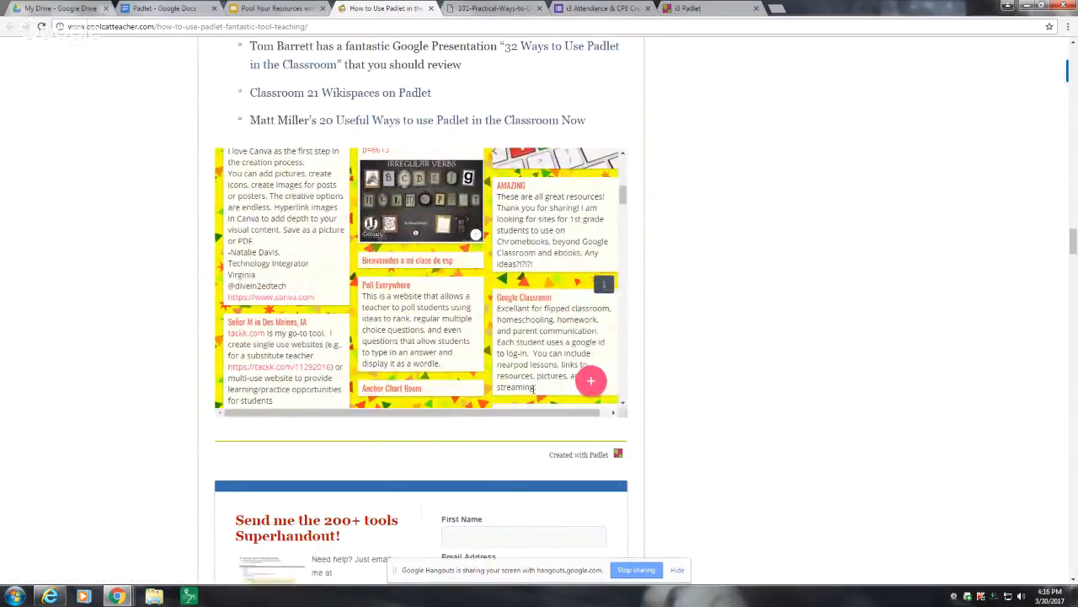
scroll(498, 317, down, 2)
scroll(389, 261, down, 2)
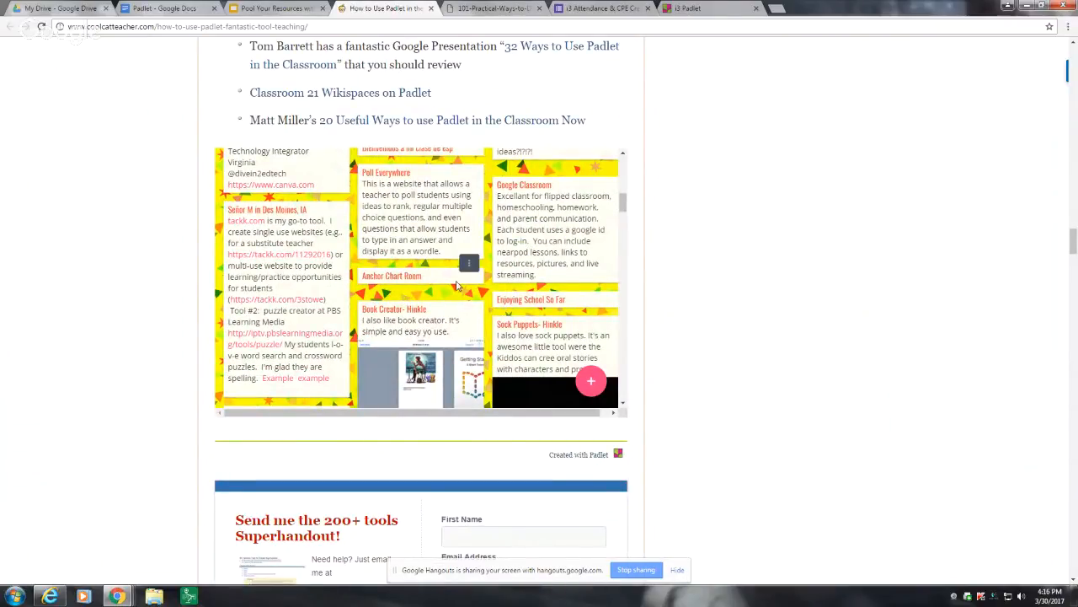
scroll(452, 285, down, 8)
scroll(452, 284, down, 10)
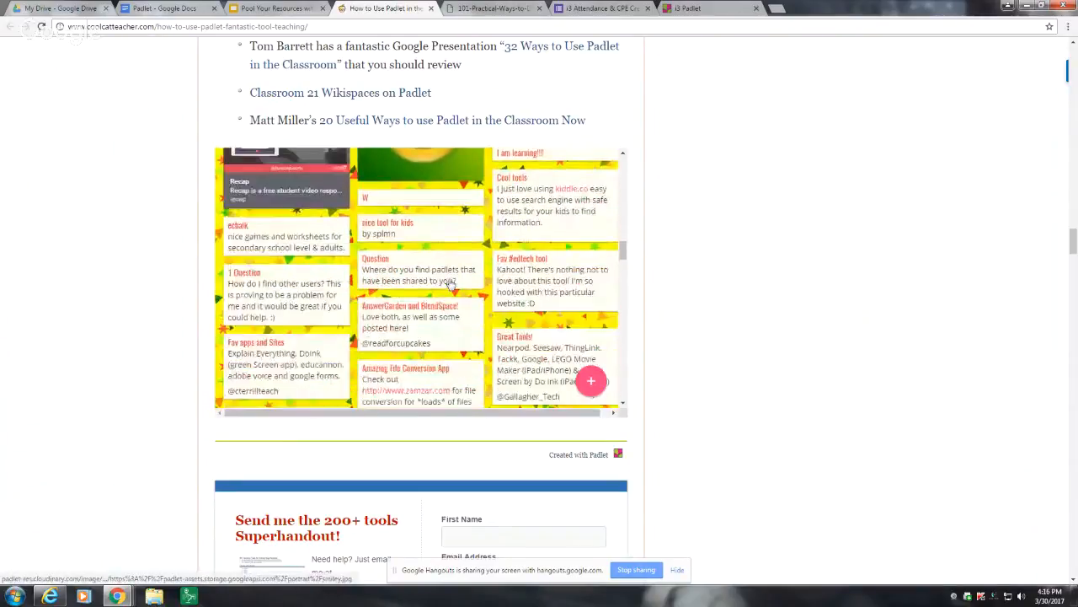
scroll(449, 279, down, 10)
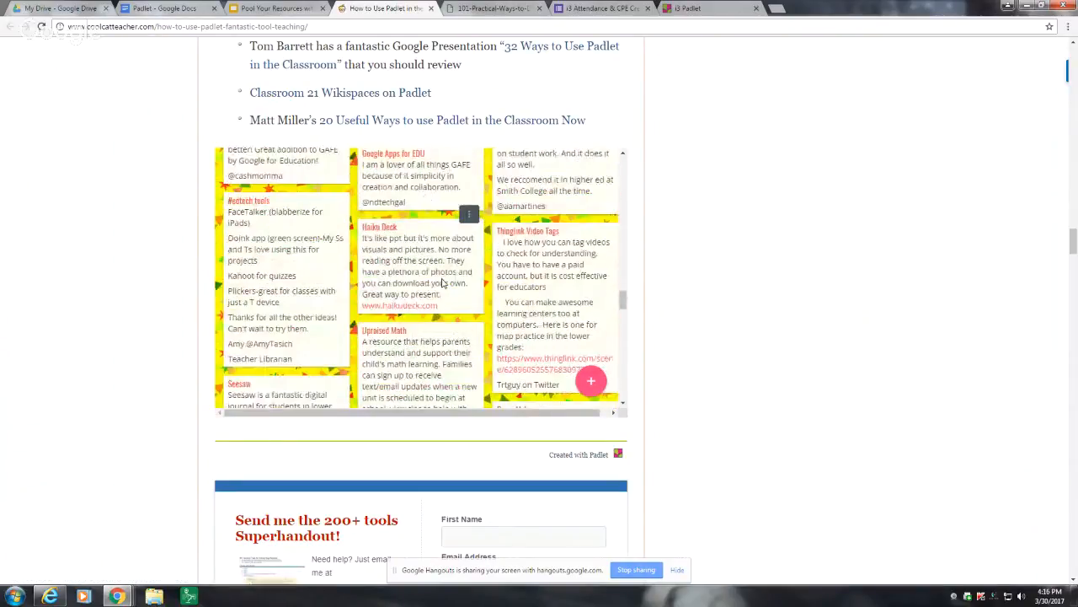
scroll(433, 275, down, 10)
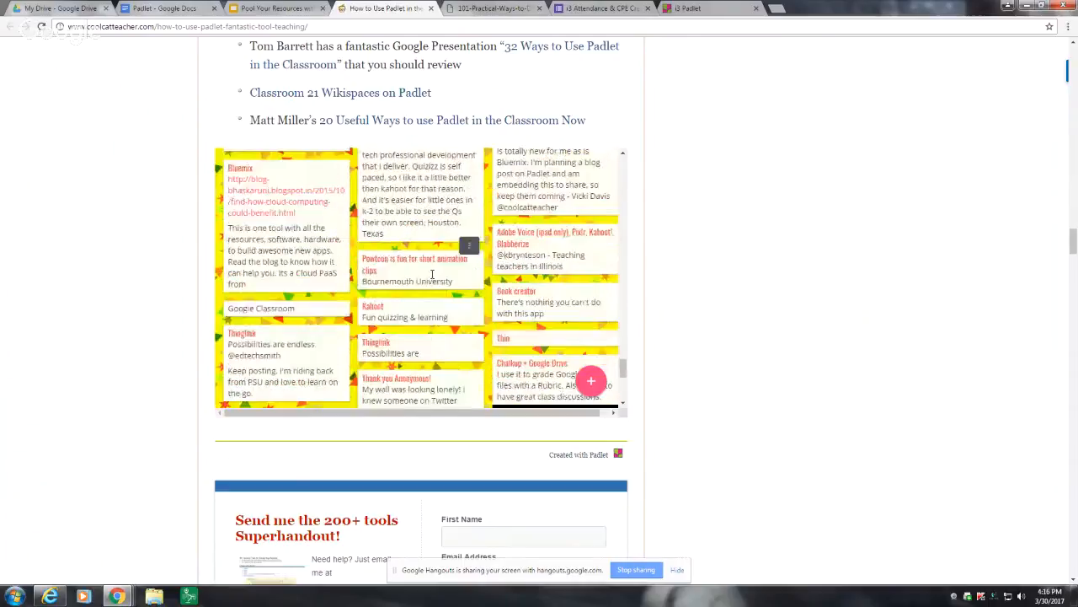
scroll(431, 274, down, 5)
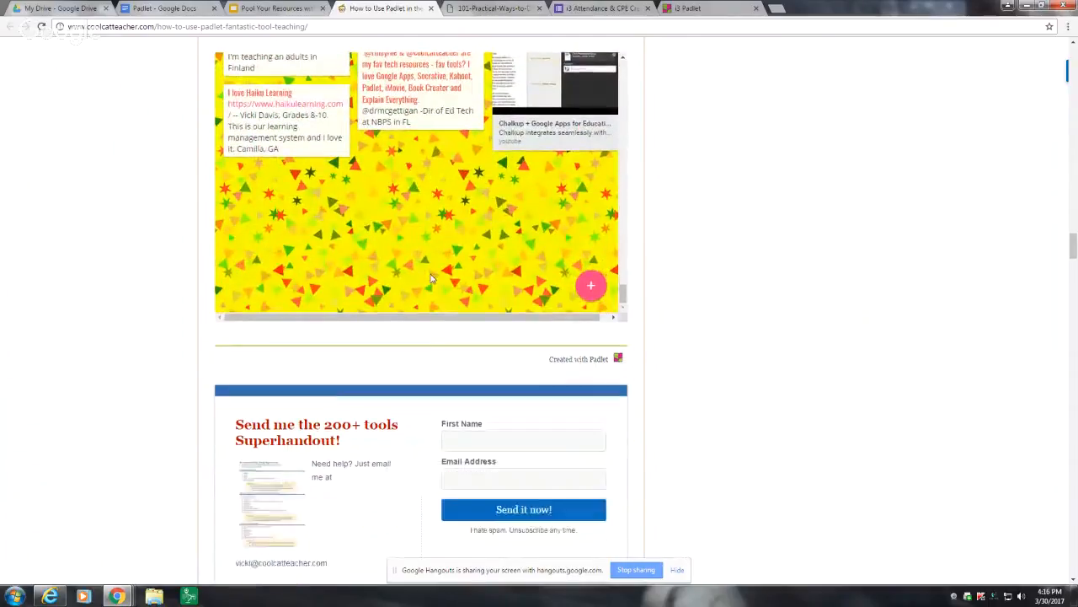
- Check the rest of the article page below the embedded padlet, and look back through its edtech tool posts
scroll(455, 286, down, 5)
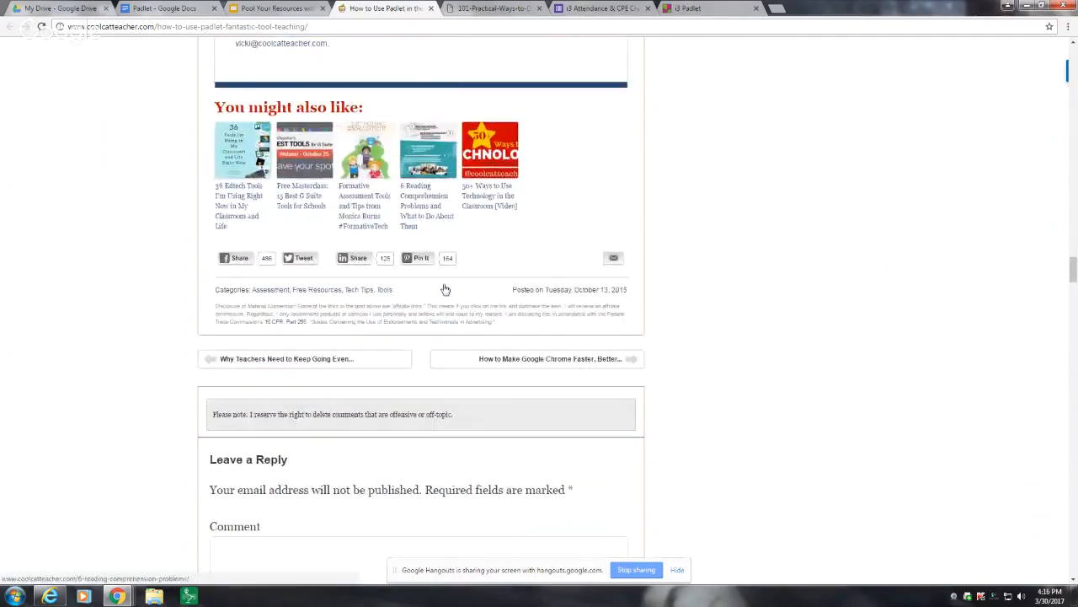
scroll(443, 288, up, 10)
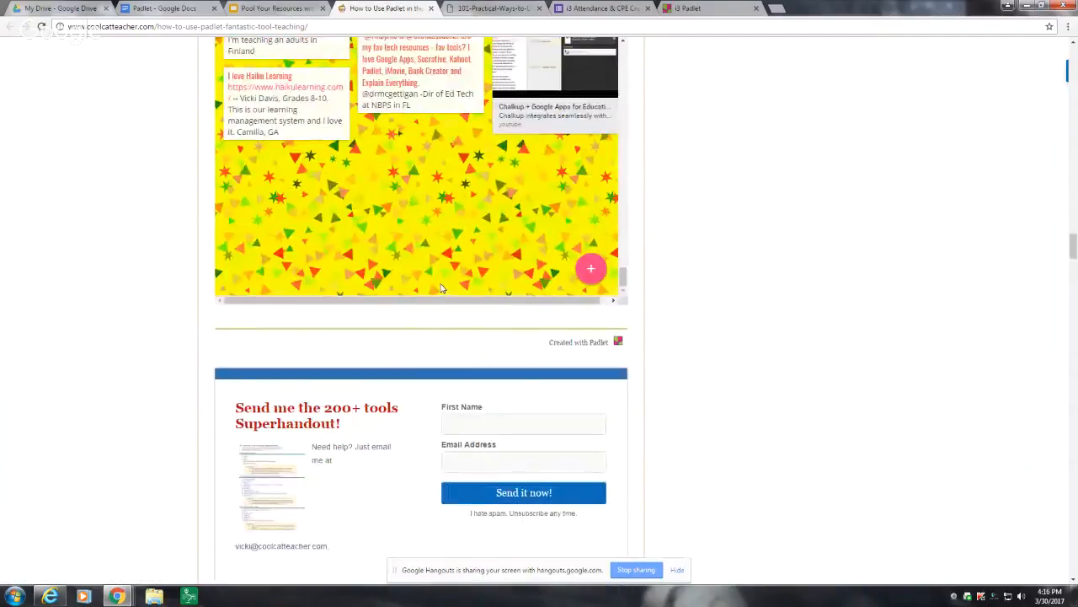
scroll(379, 244, up, 5)
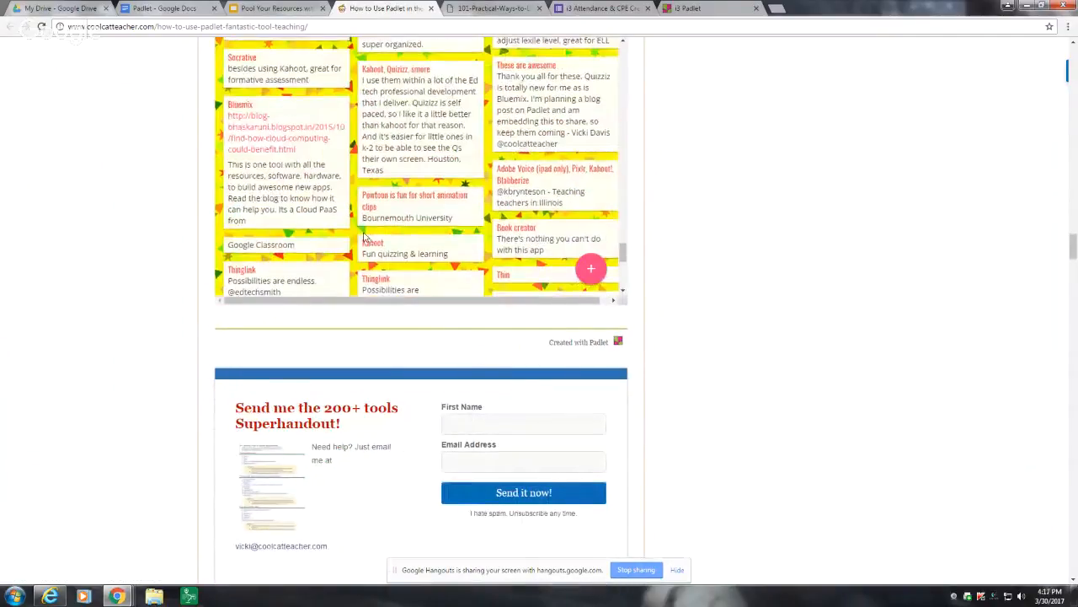
scroll(359, 233, up, 4)
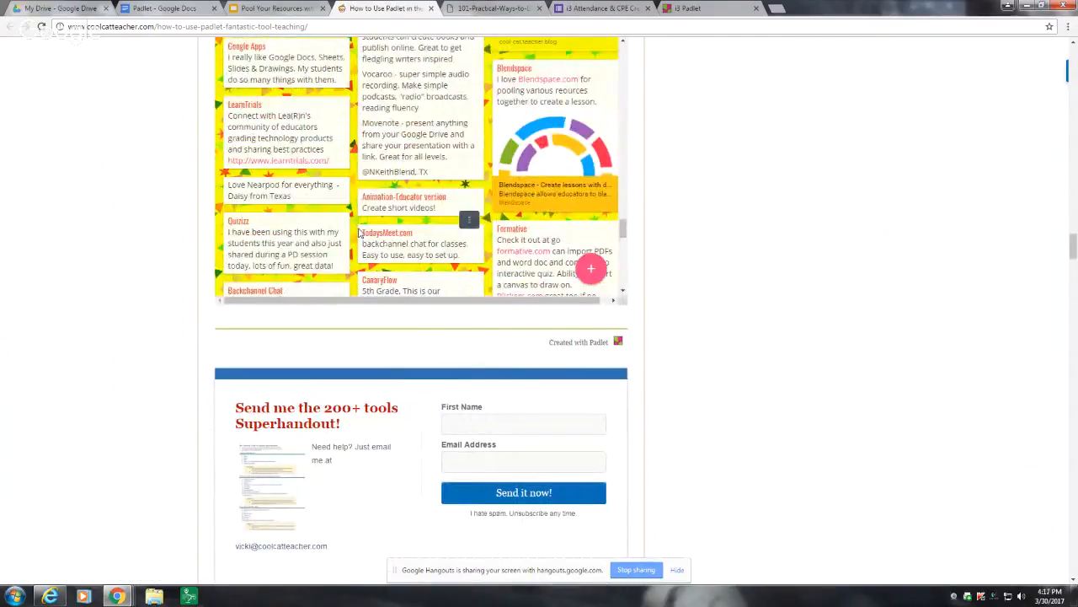
scroll(396, 207, down, 6)
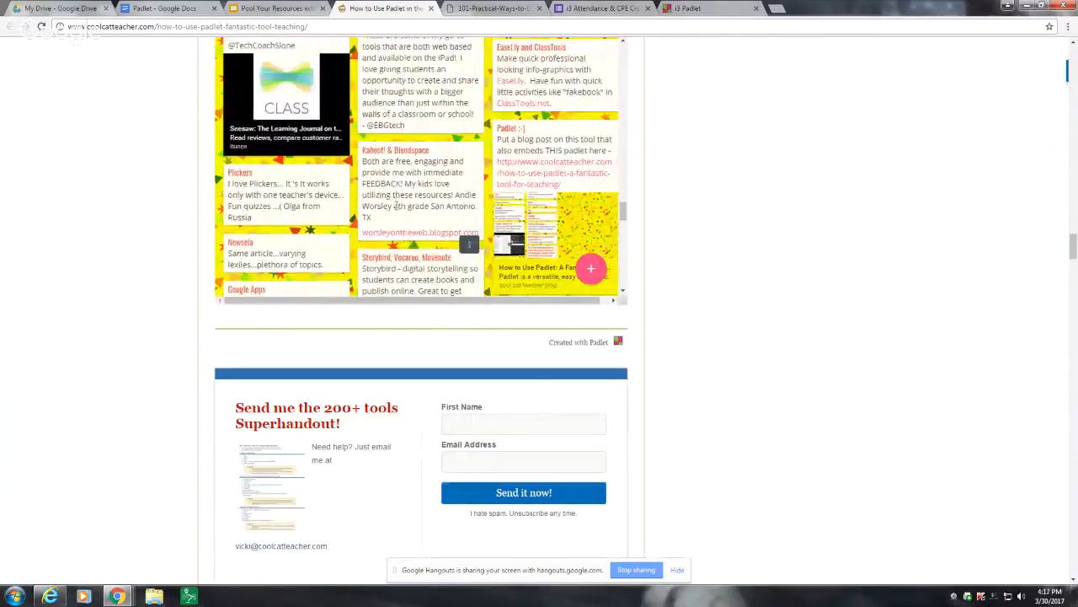
scroll(396, 205, up, 4)
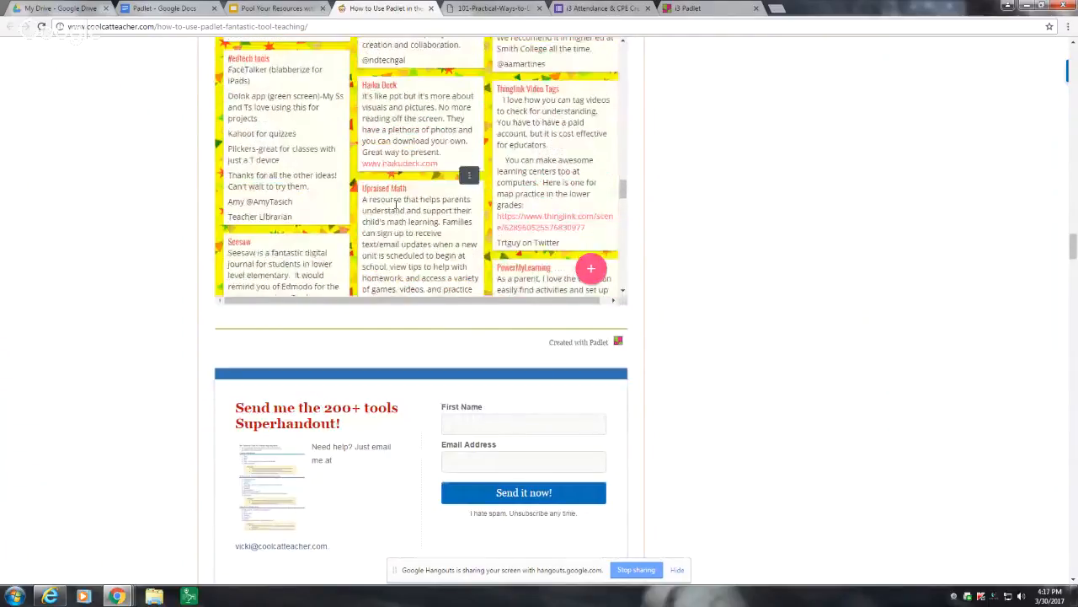
- Look back through the embedded Favorite #edtech tools padlet's posts up to its title header
scroll(396, 205, up, 1)
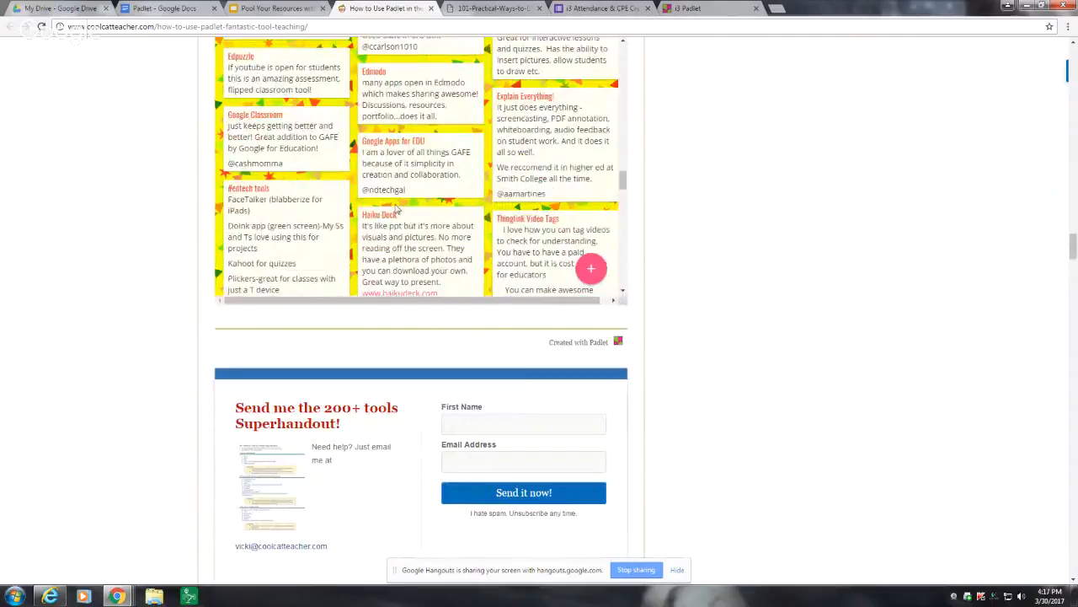
scroll(396, 206, up, 3)
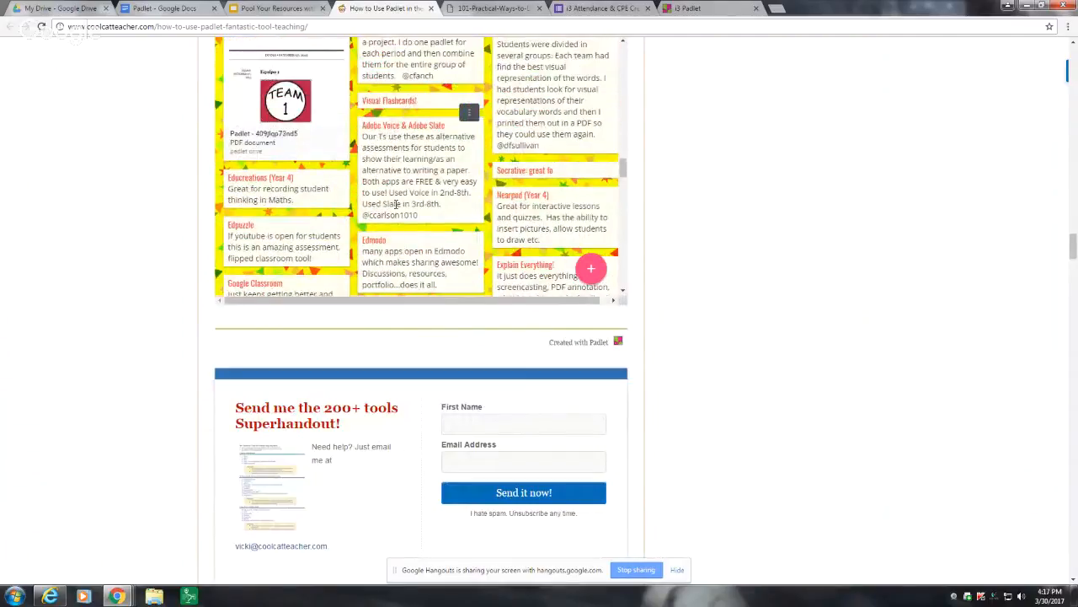
scroll(396, 205, up, 1)
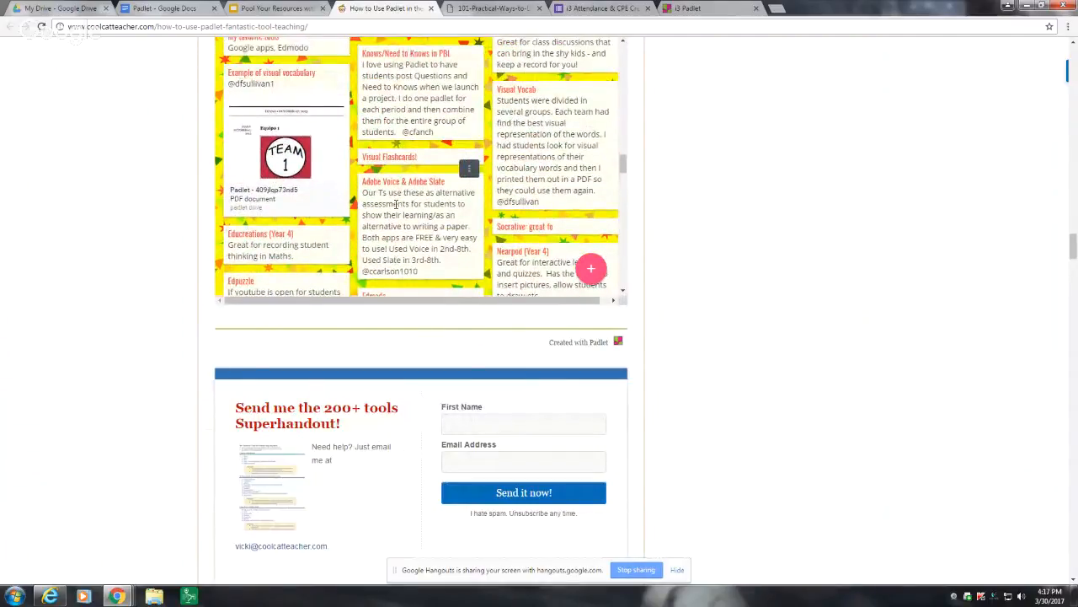
scroll(396, 204, up, 5)
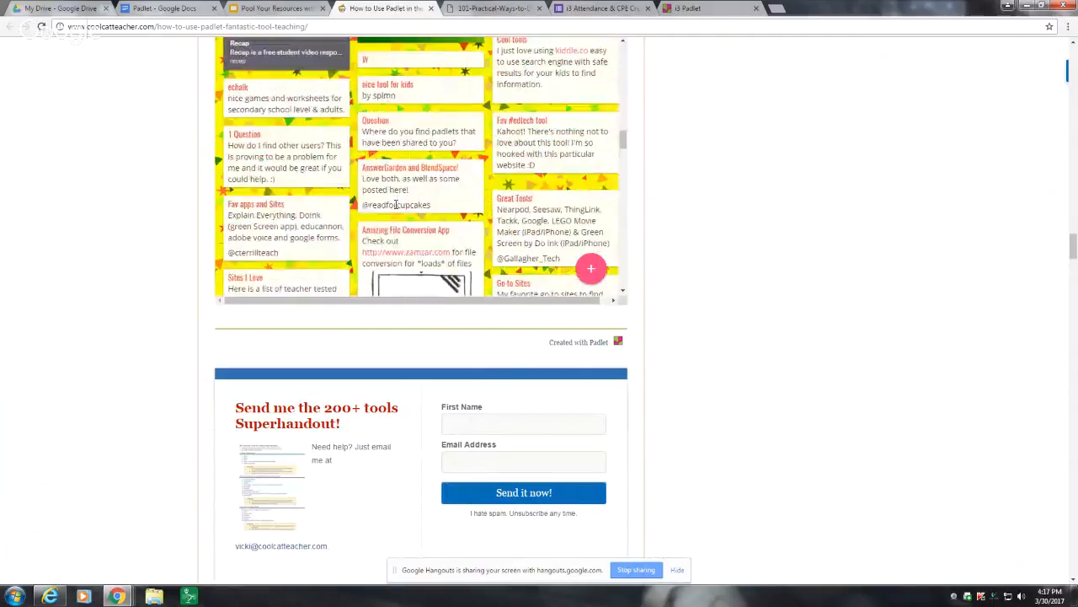
scroll(396, 204, up, 8)
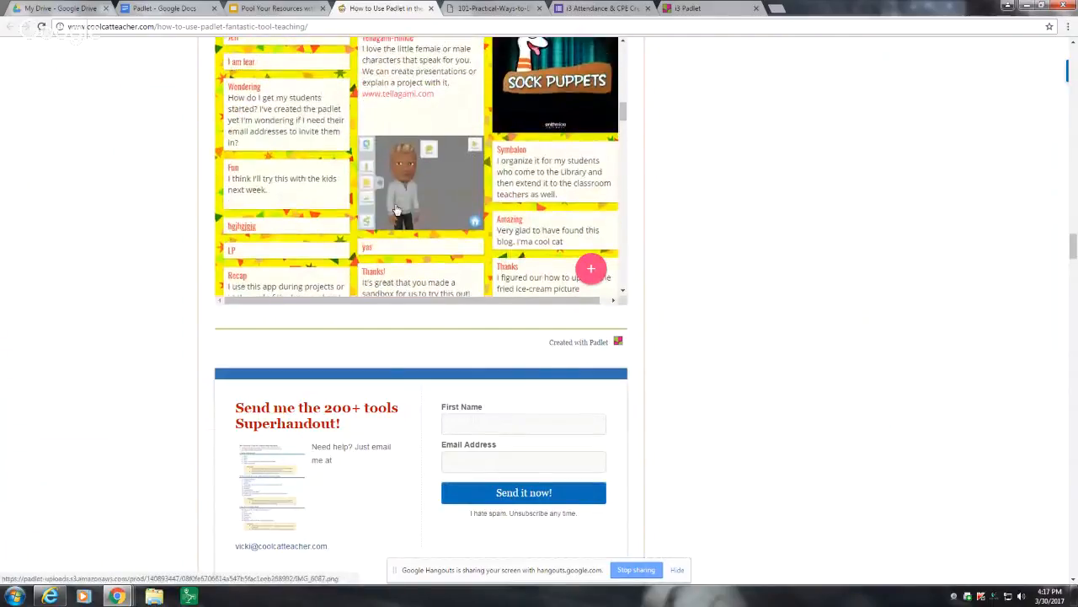
scroll(396, 208, up, 8)
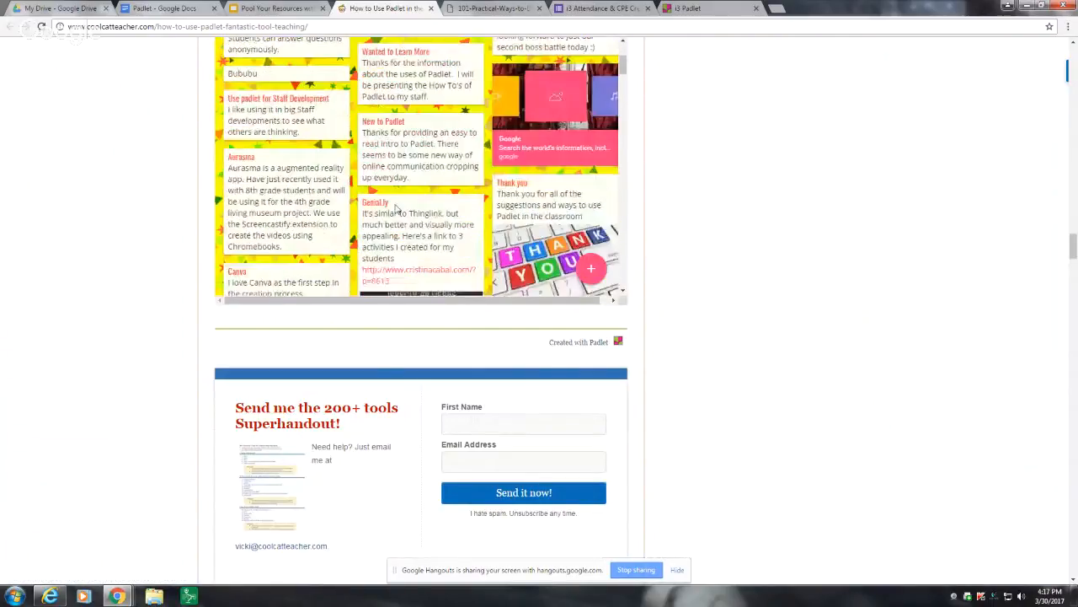
scroll(396, 209, up, 5)
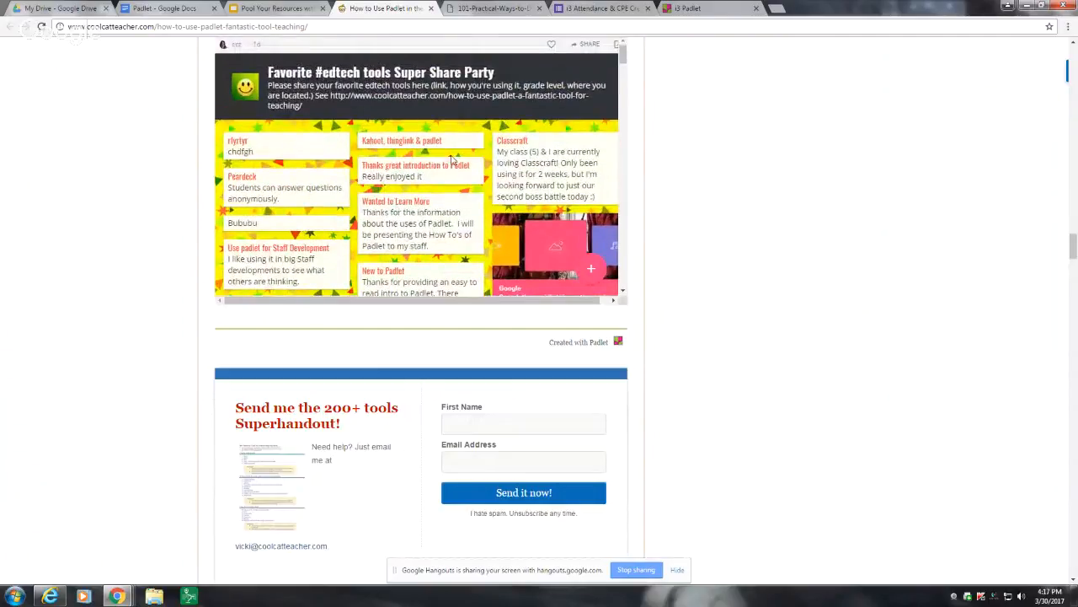
scroll(552, 137, up, 1)
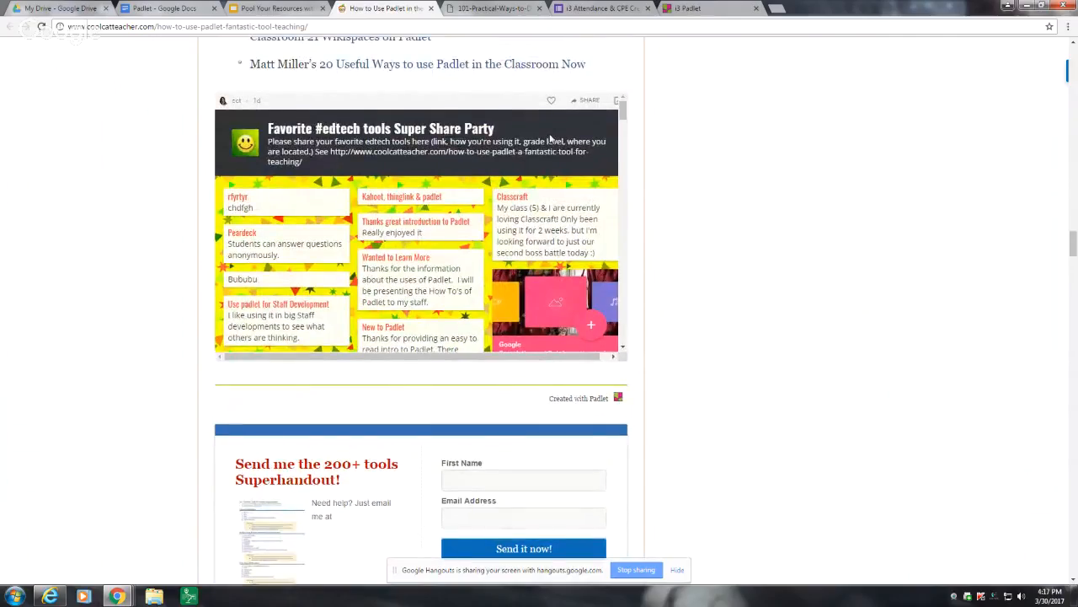
- Review the article's further resources and classroom uses, and return to the article's title
scroll(552, 137, up, 3)
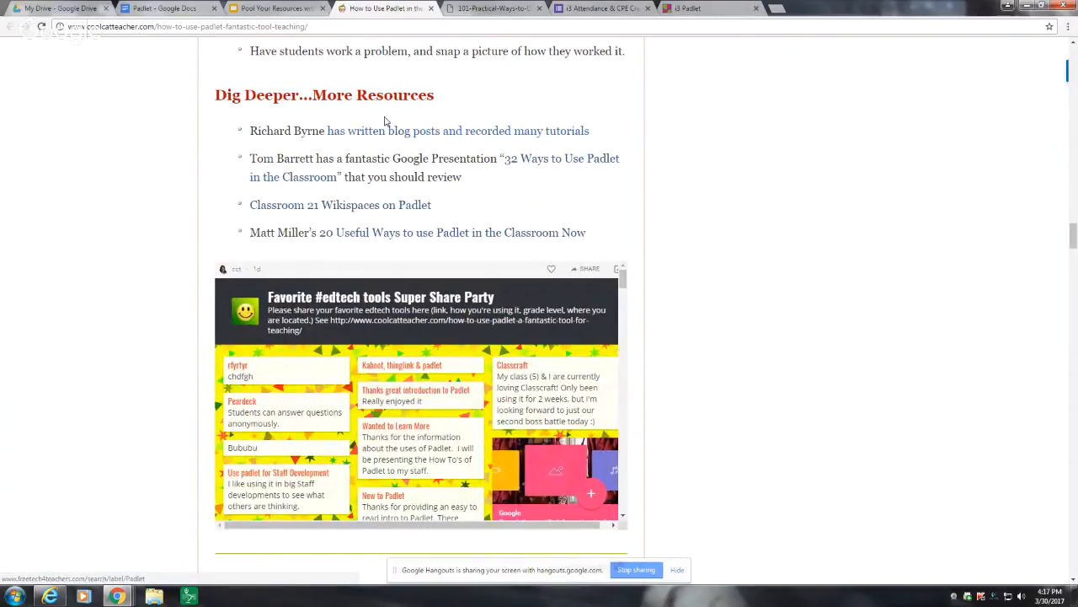
scroll(385, 122, up, 3)
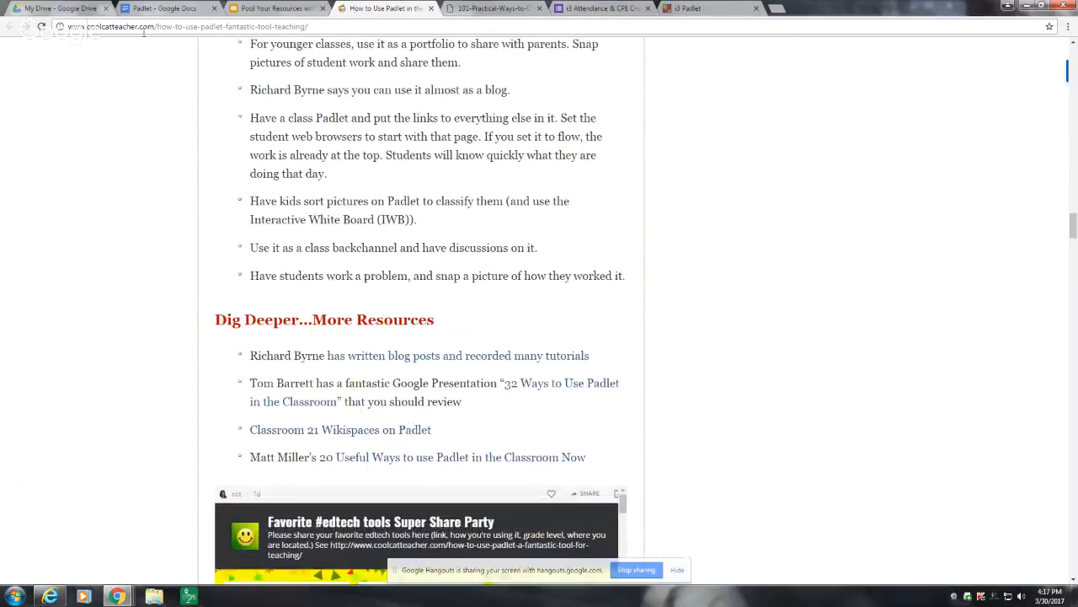
scroll(371, 174, down, 2)
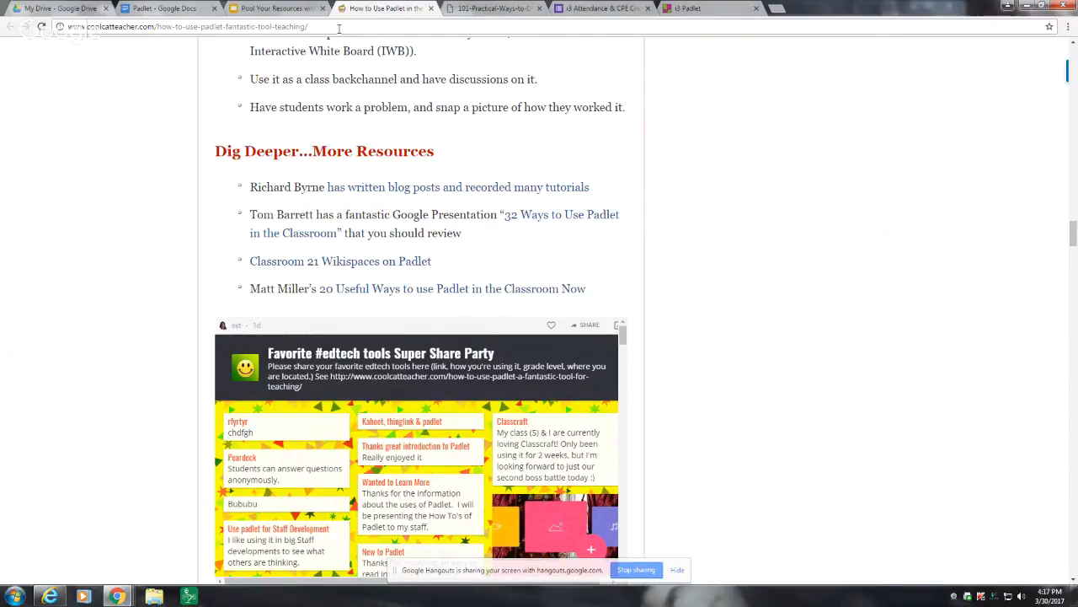
scroll(518, 148, up, 1)
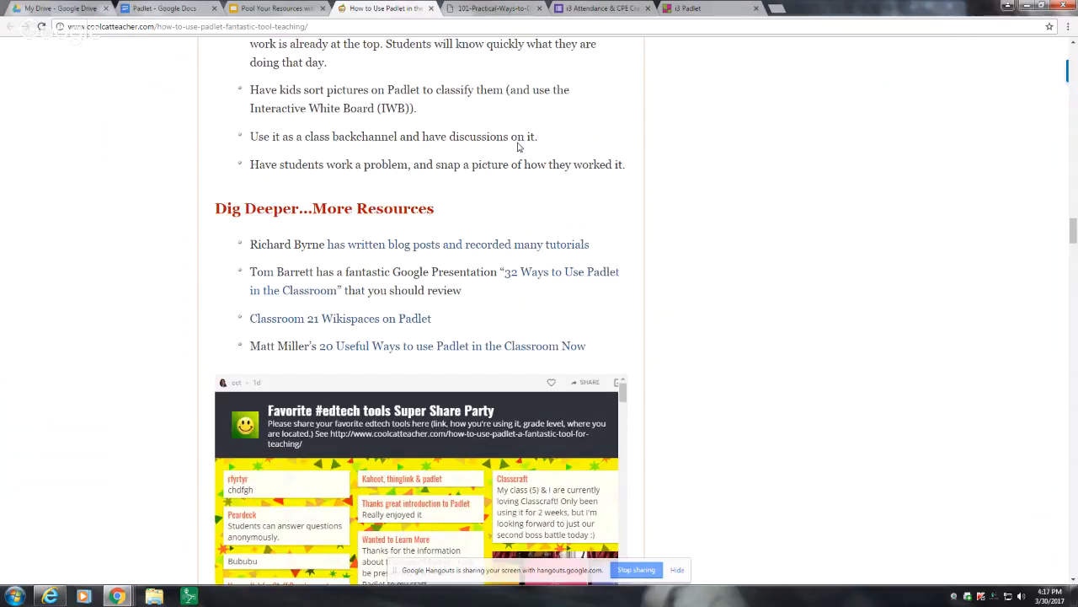
scroll(518, 147, up, 8)
scroll(518, 148, up, 20)
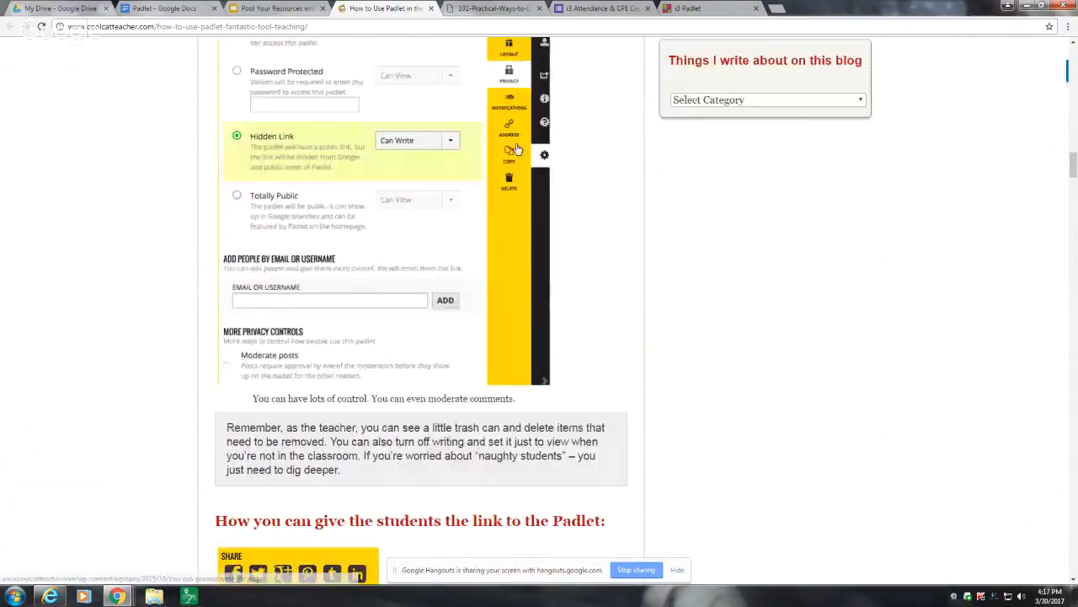
scroll(517, 148, up, 15)
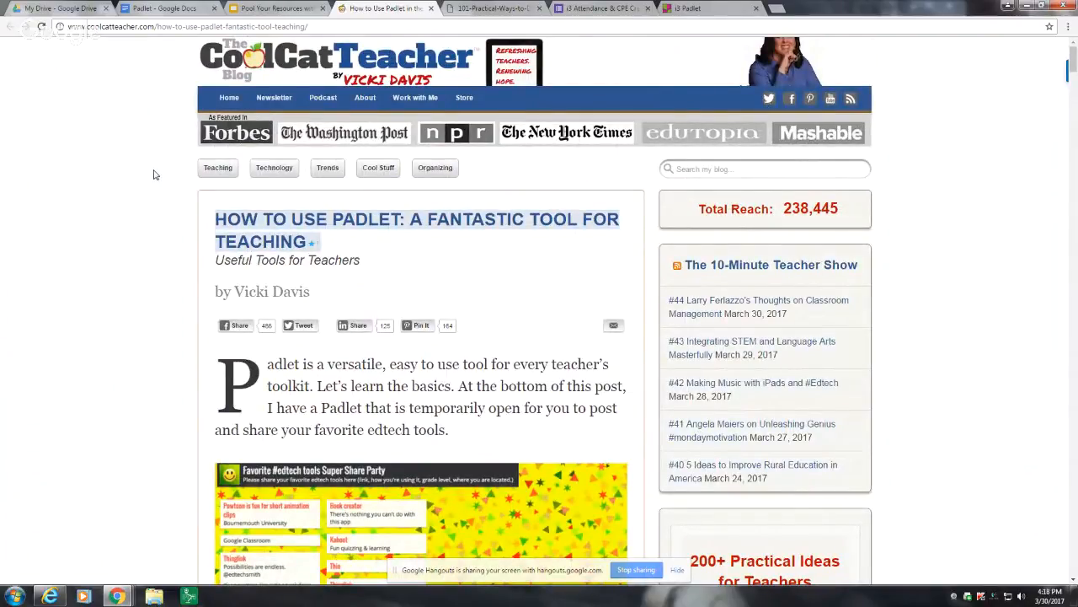
- Switch to the i3 Padlet, add a blank post and move it to the upper middle of the board
click(690, 14)
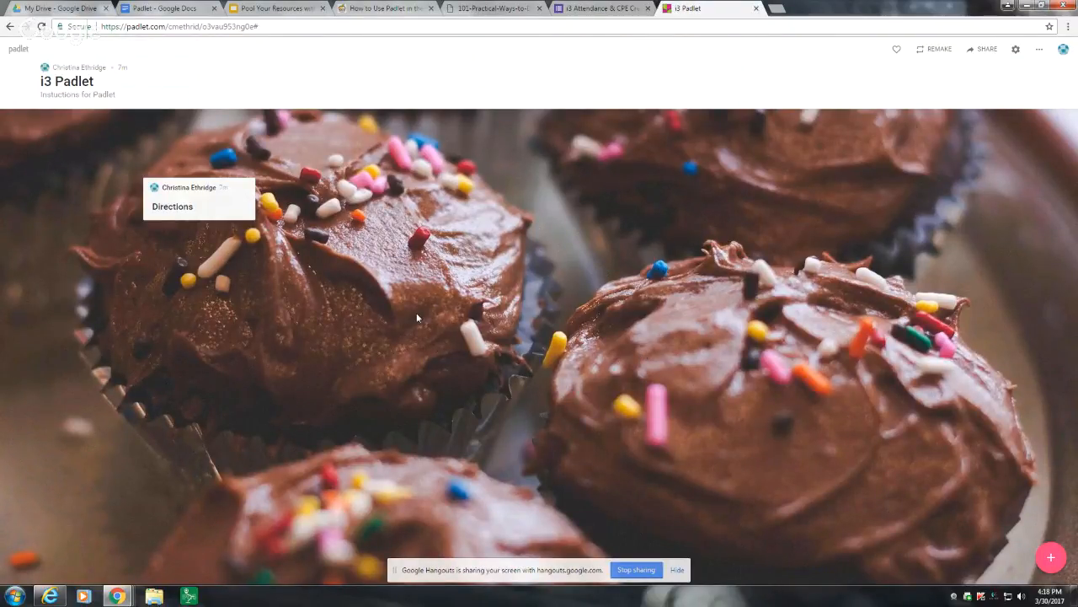
click(1050, 557)
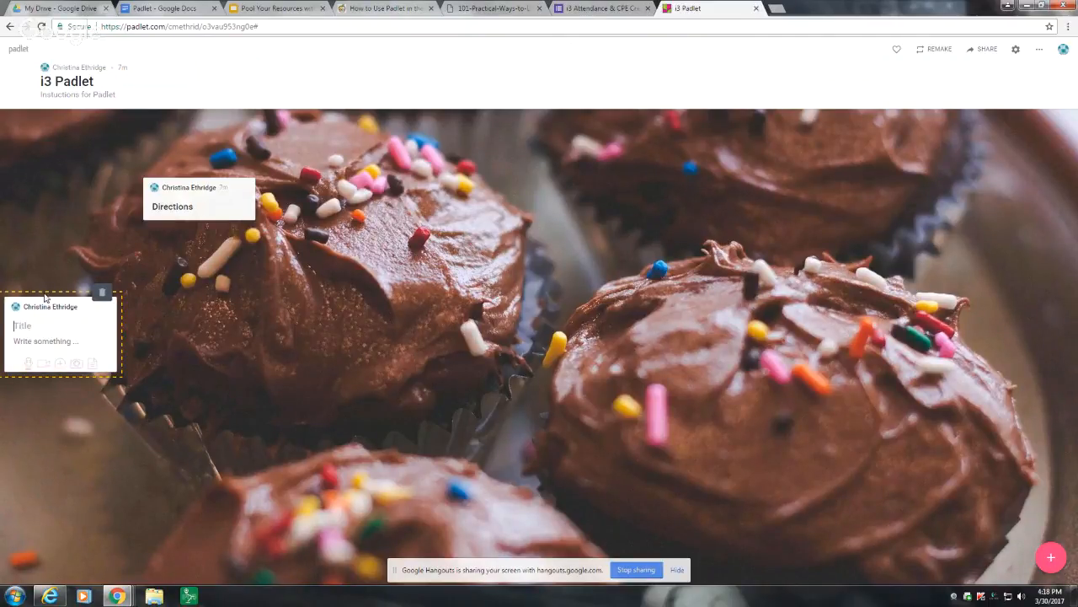
drag(45, 298, 606, 167)
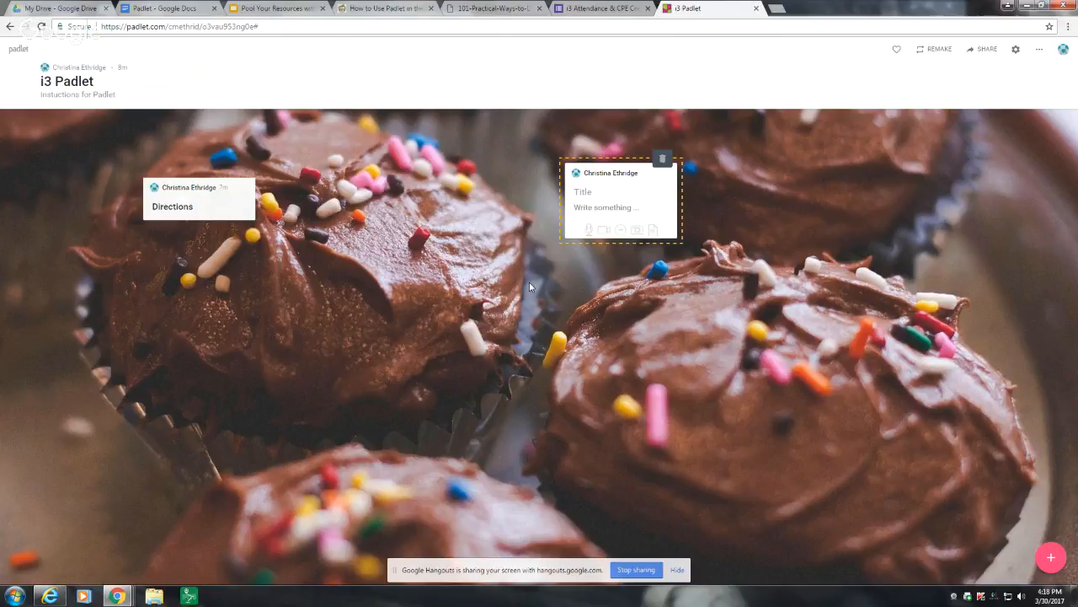
- Glance at the Padlet article, review the i3 Padlet's privacy and share/export/embed options, and close the sharing settings
click(416, 8)
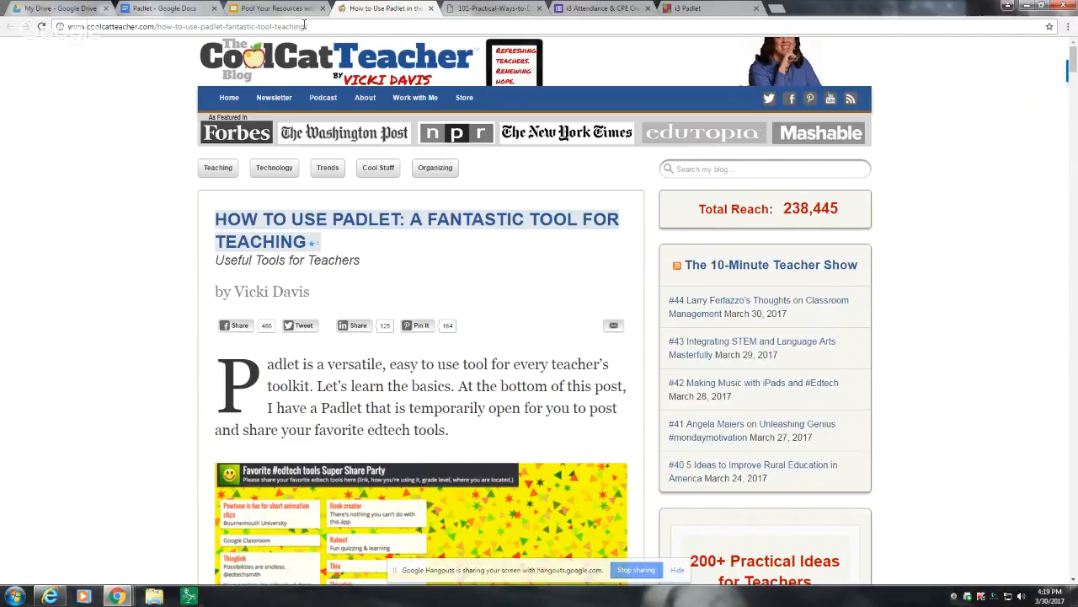
click(687, 8)
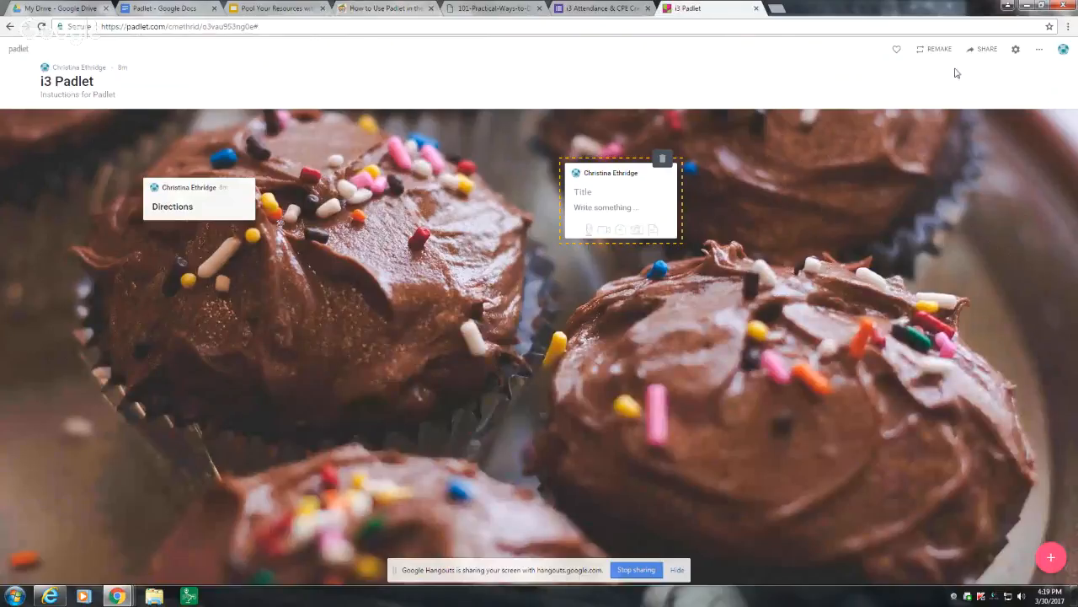
click(982, 50)
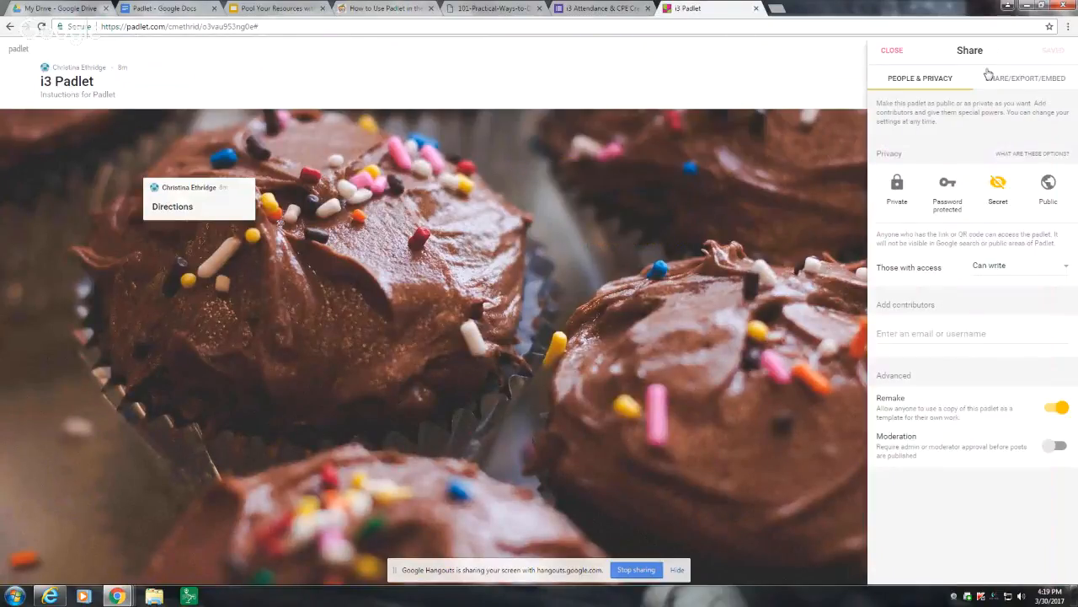
click(1020, 80)
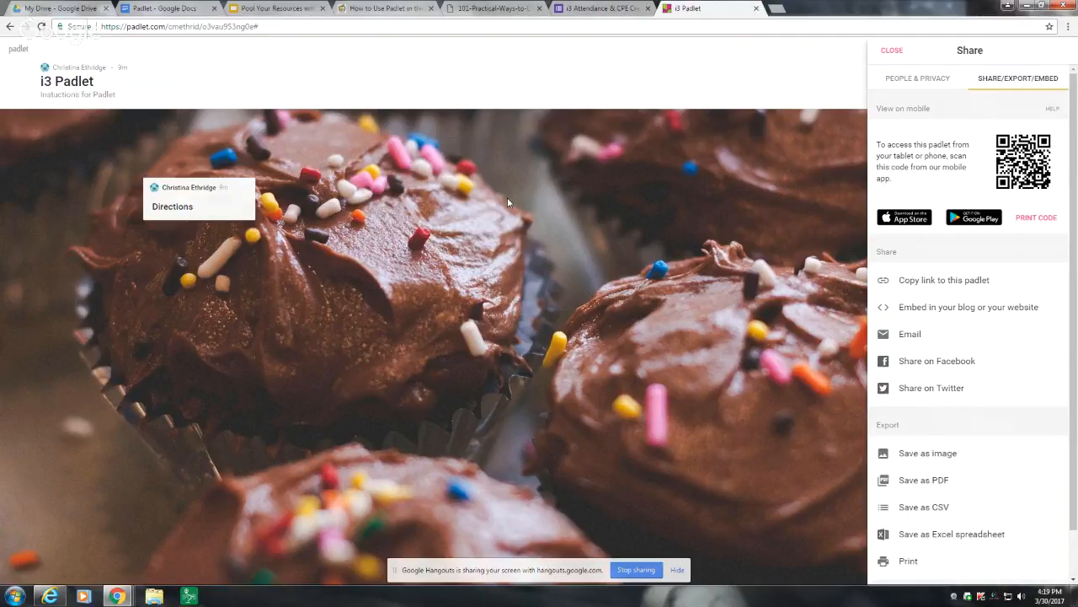
click(892, 50)
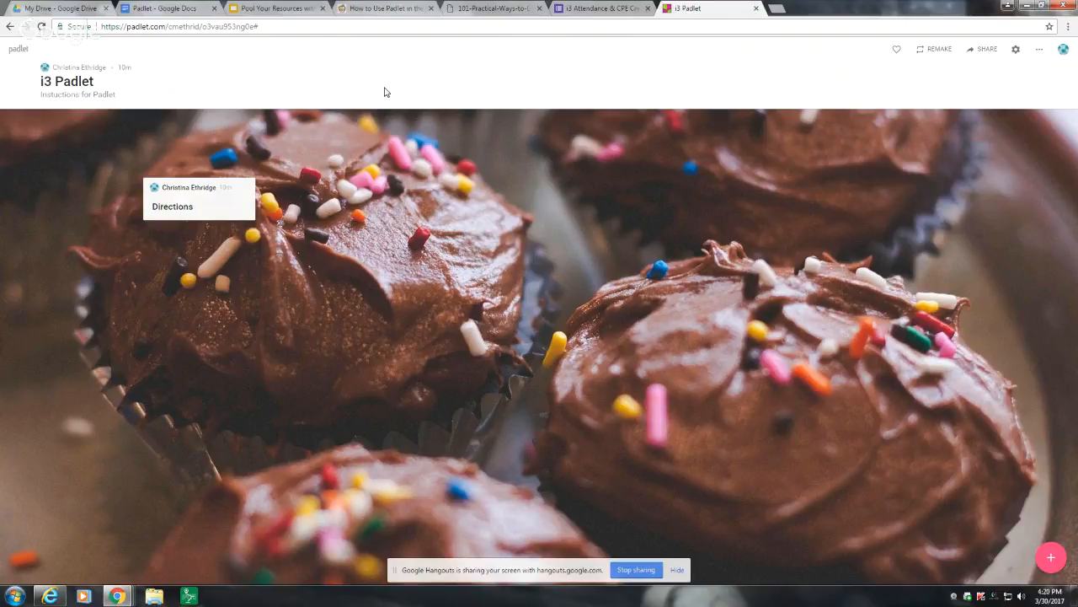
- Open classroom.google.com in a new browser tab and start a new assignment in the teacher's ELA 2016 class
click(783, 10)
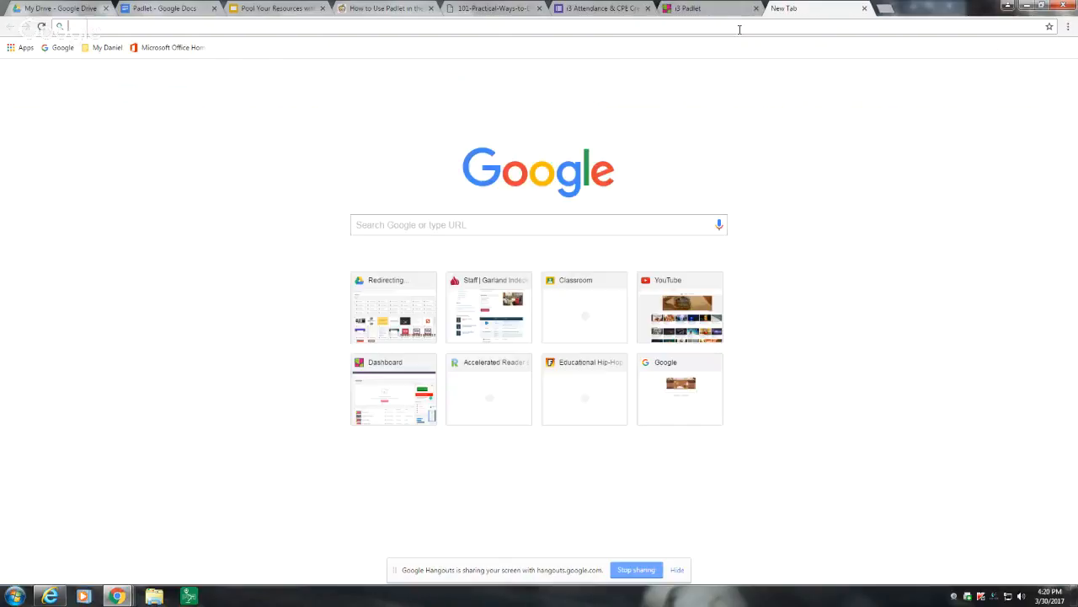
text(classroom.google.com)
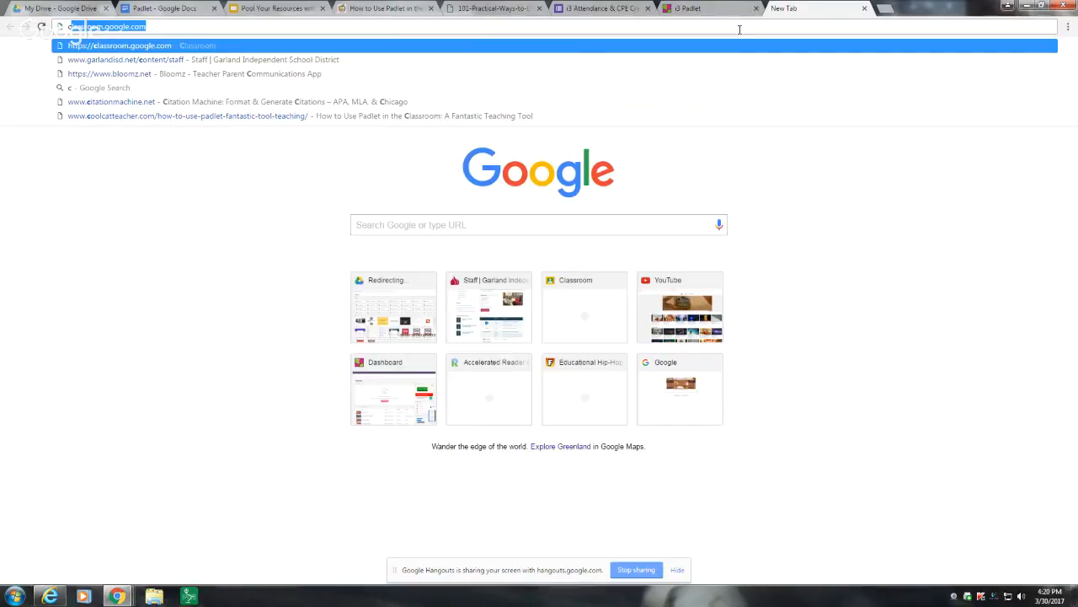
key(Return)
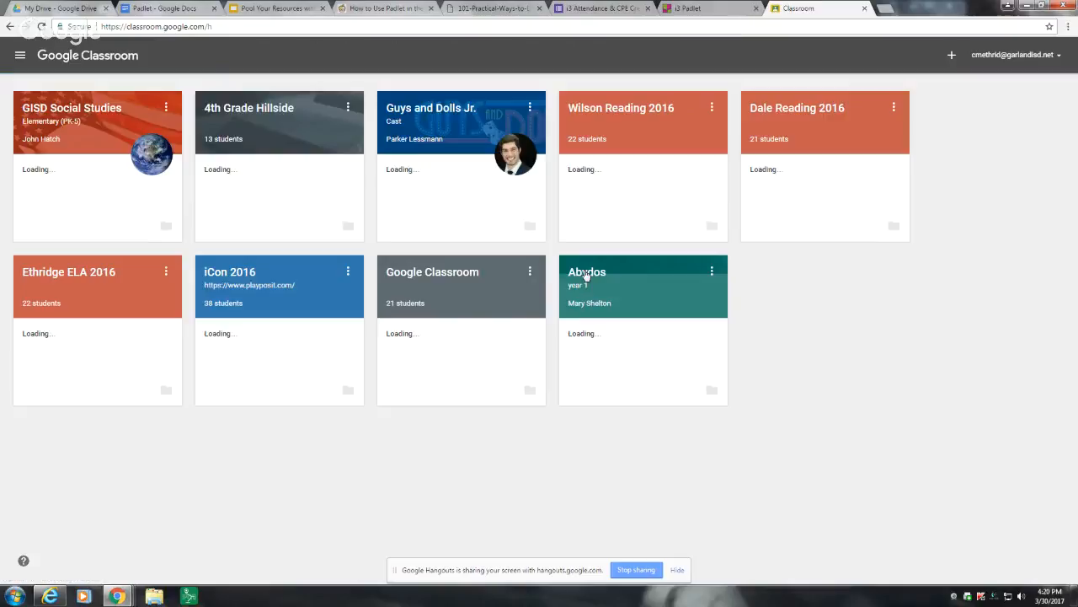
click(87, 277)
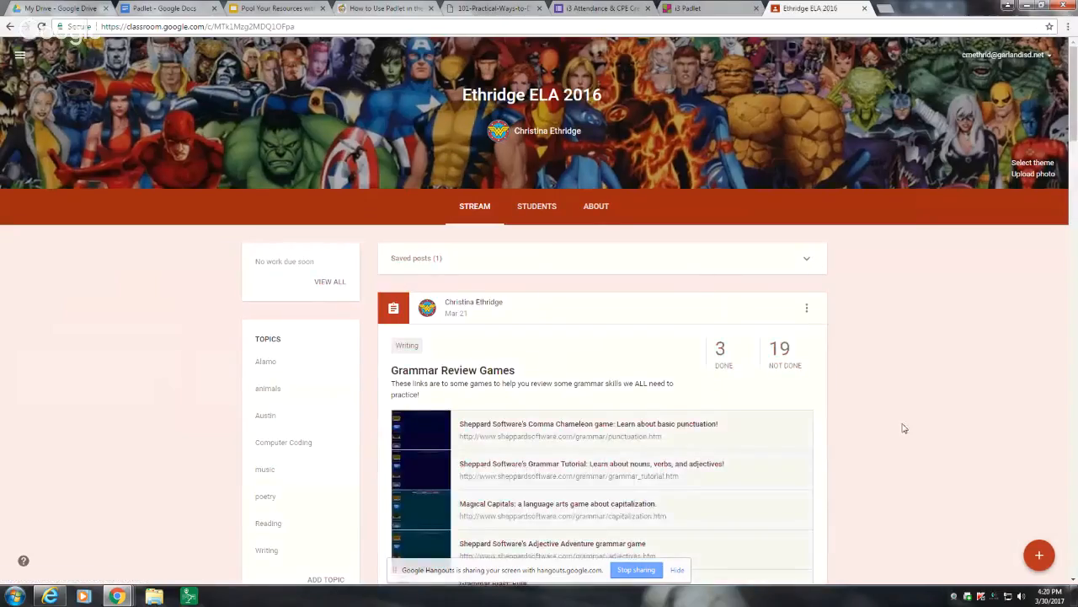
mouse_move(1040, 556)
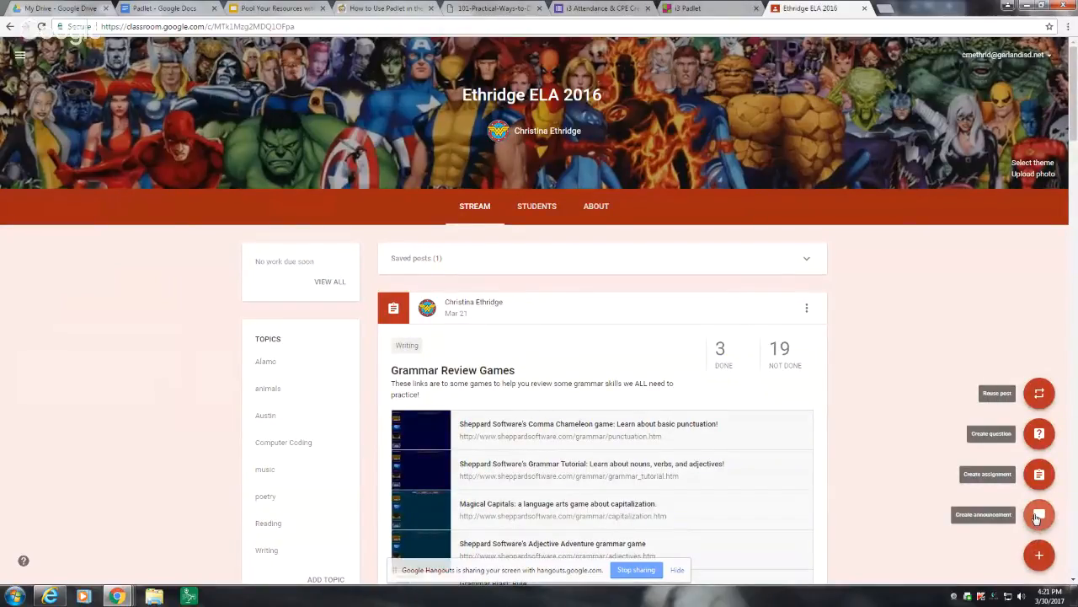
click(1040, 474)
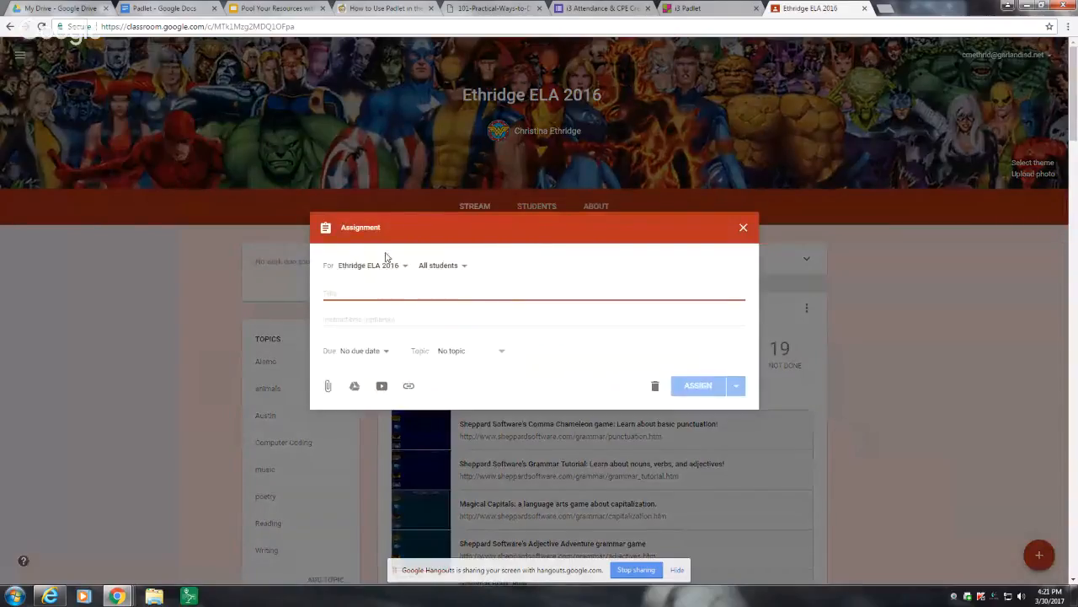
- Switch back to the i3 Padlet and copy its link from the share/export/embed options
click(732, 8)
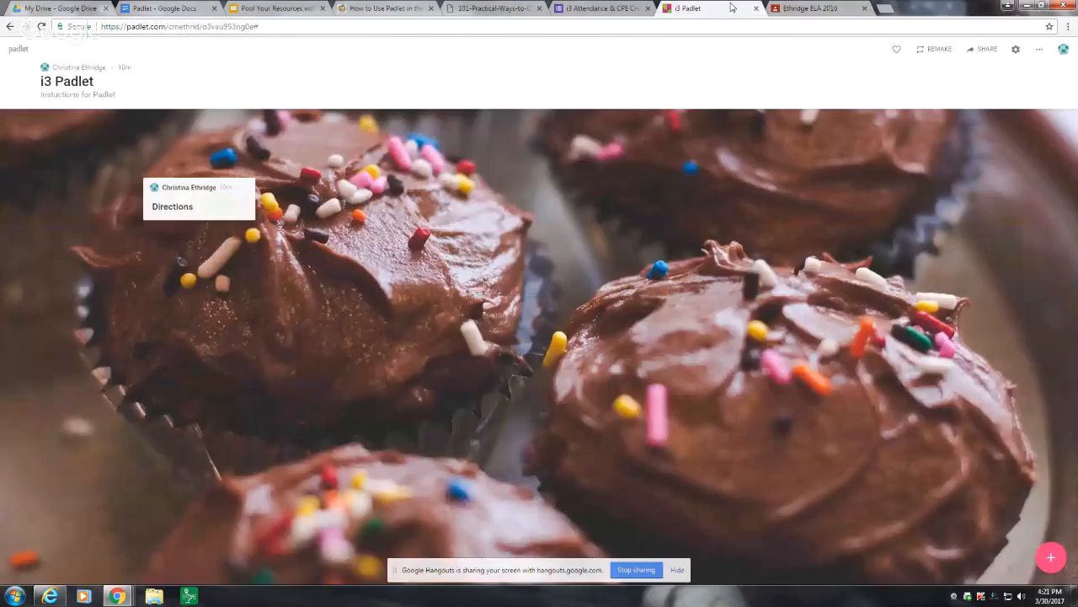
click(986, 51)
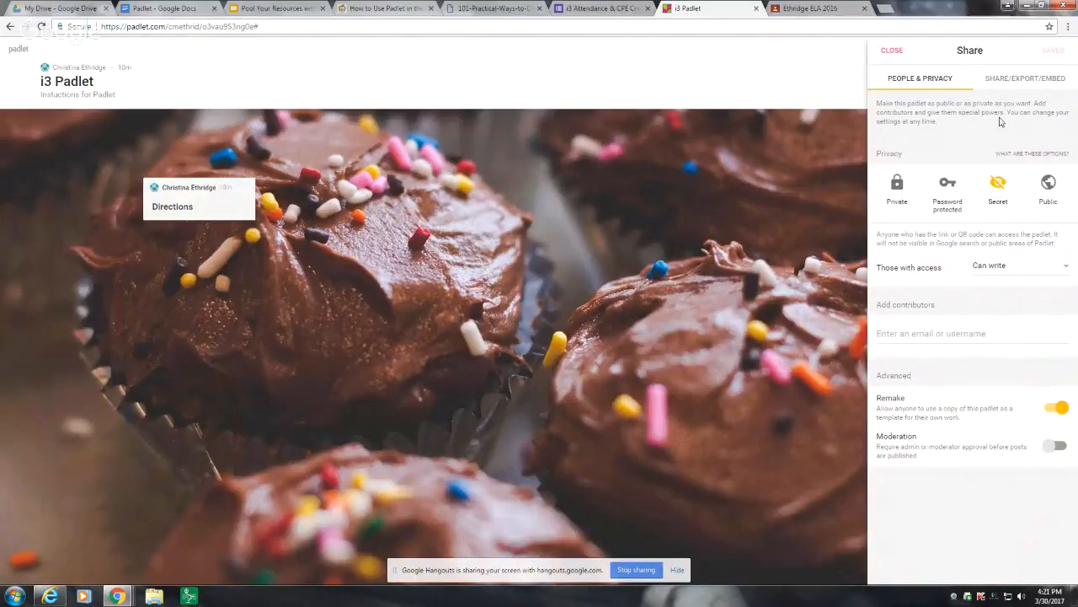
click(1001, 81)
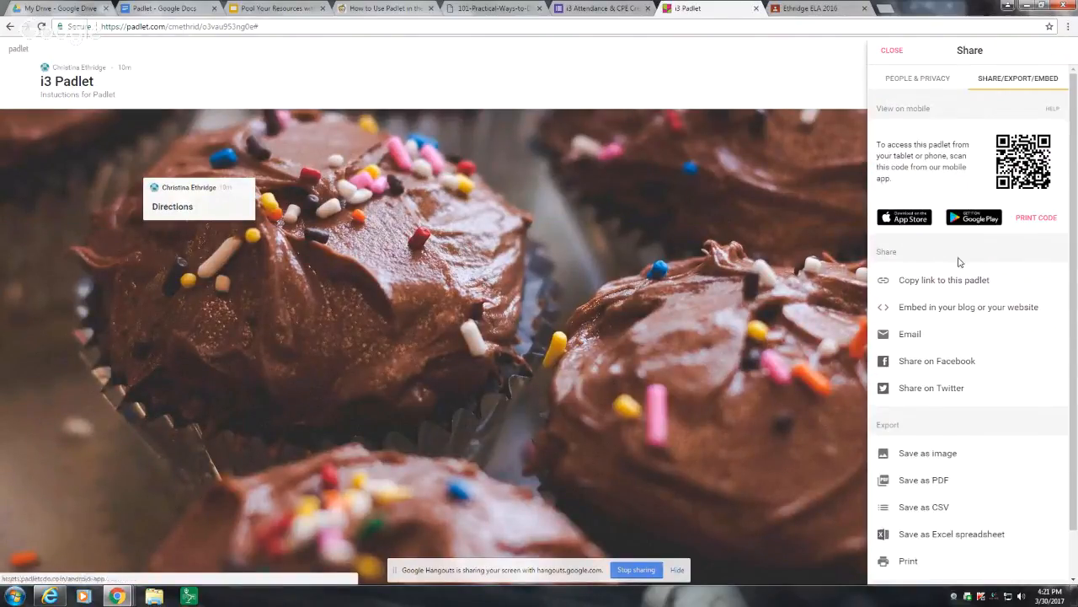
click(944, 280)
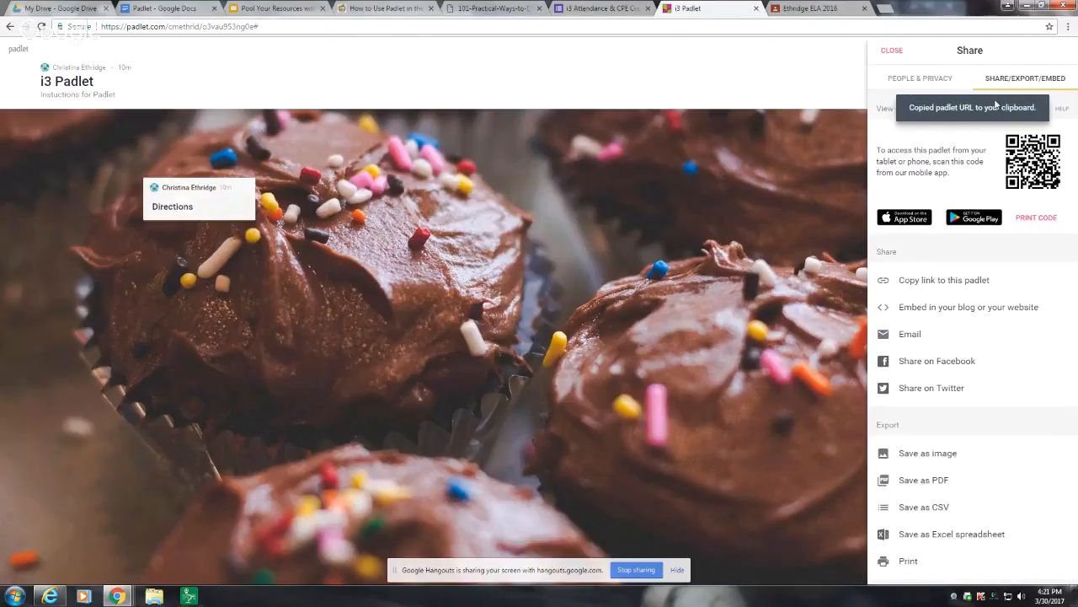
- Switch back to the Google Classroom assignment and attach the copied i3 Padlet link
click(792, 10)
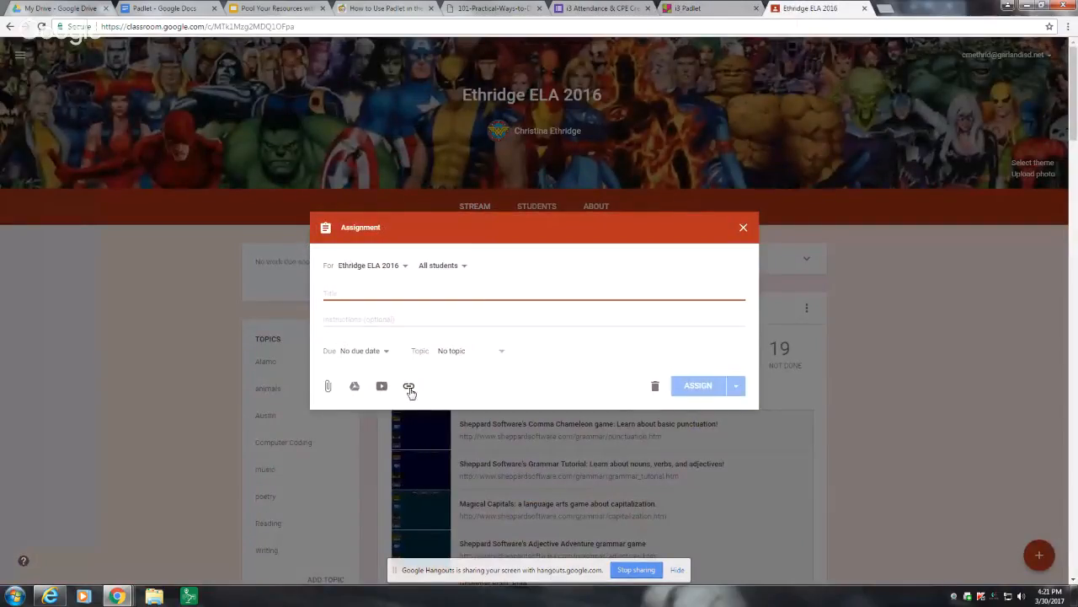
click(409, 385)
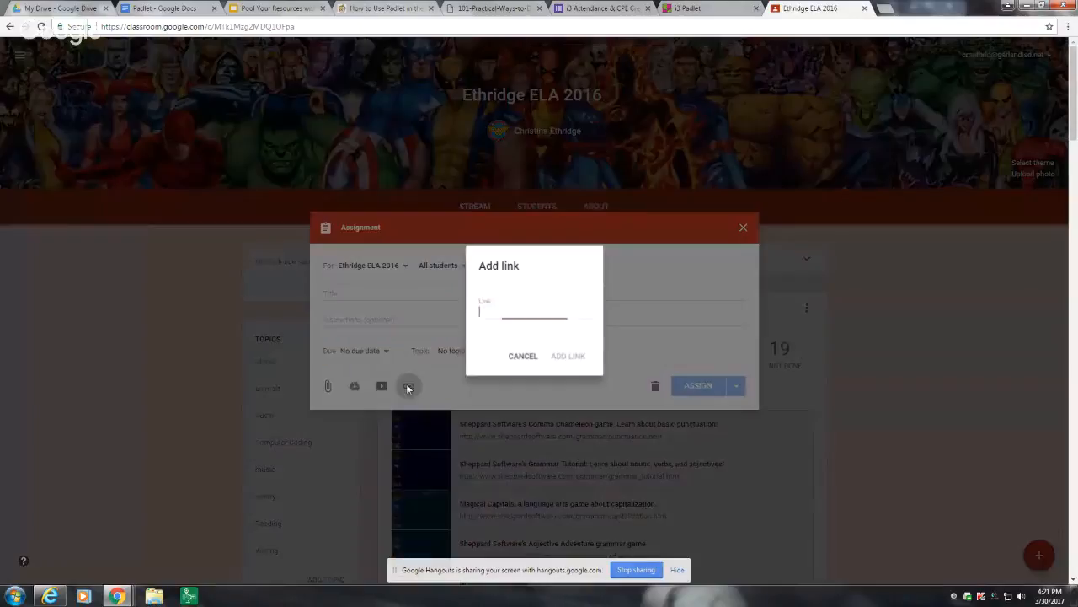
right_click(490, 312)
click(522, 376)
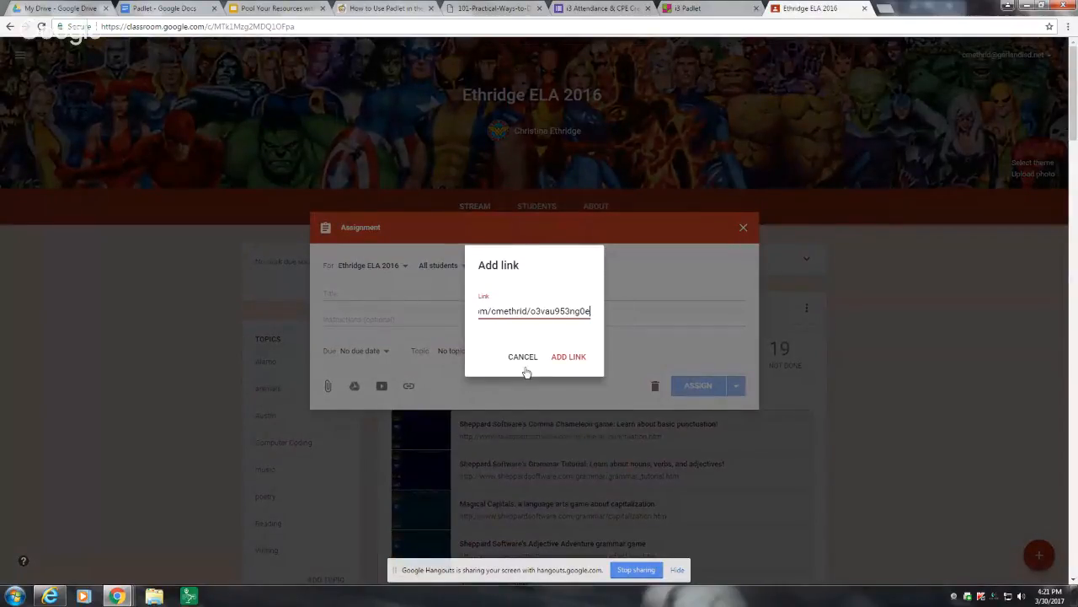
click(569, 356)
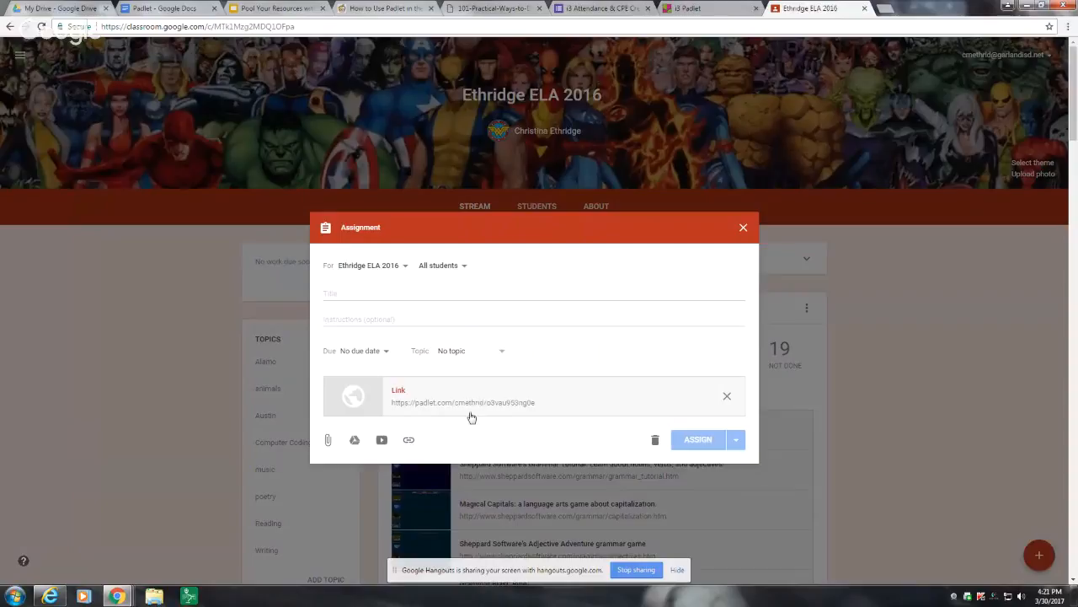
- Title the assignment "Test Padlet" and assign it to all students in the ELA 2016 class
click(391, 291)
text(T)
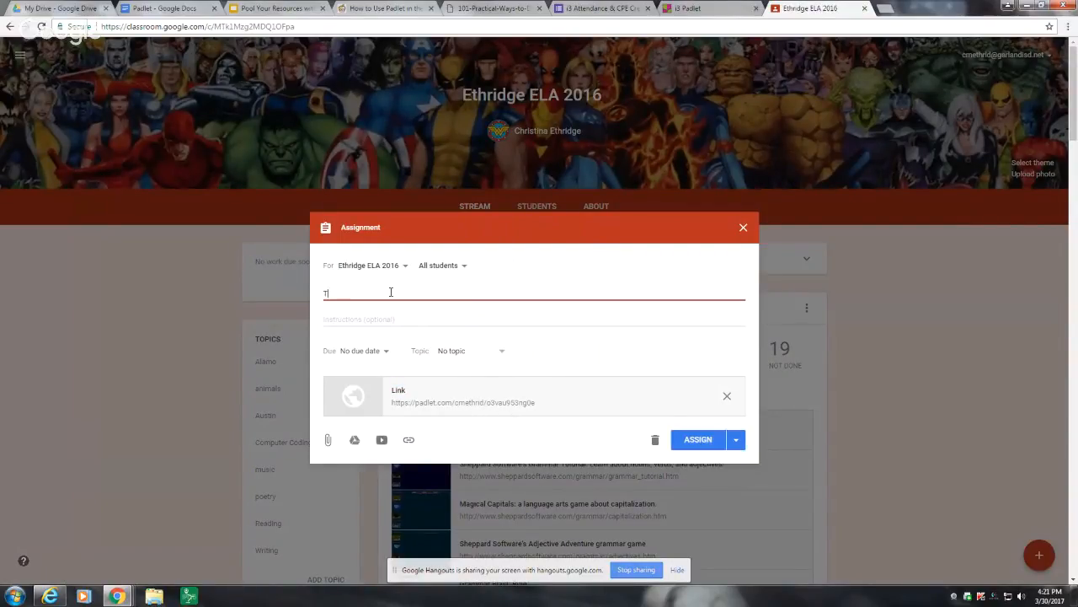
text(est Padlet)
click(696, 440)
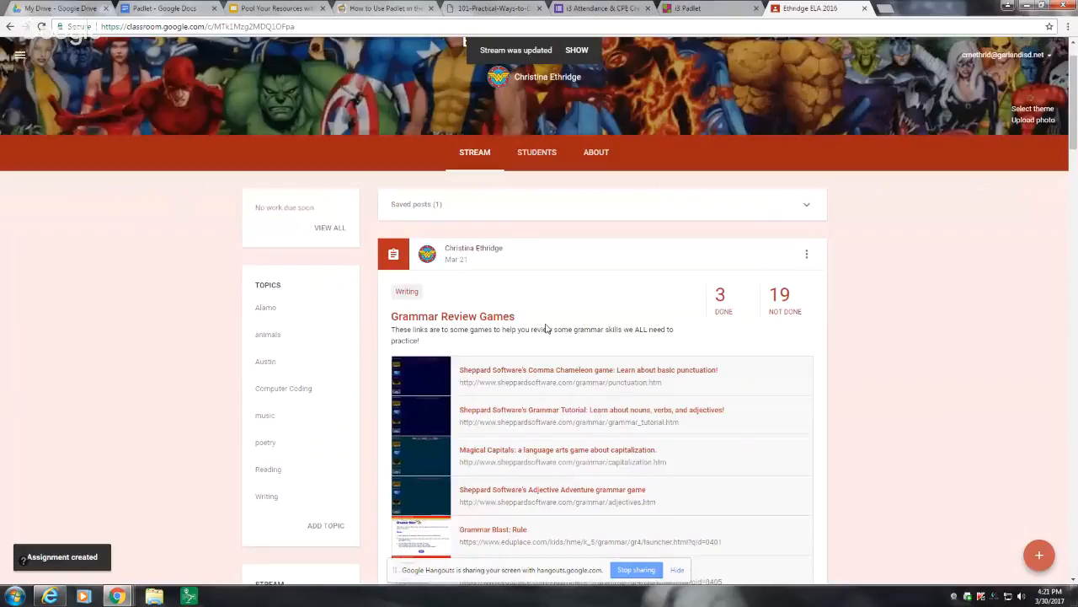
- Reload the class stream, test the i3 Padlet link in the Test Padlet assignment twice, and close each opened padlet
scroll(545, 328, up, 1)
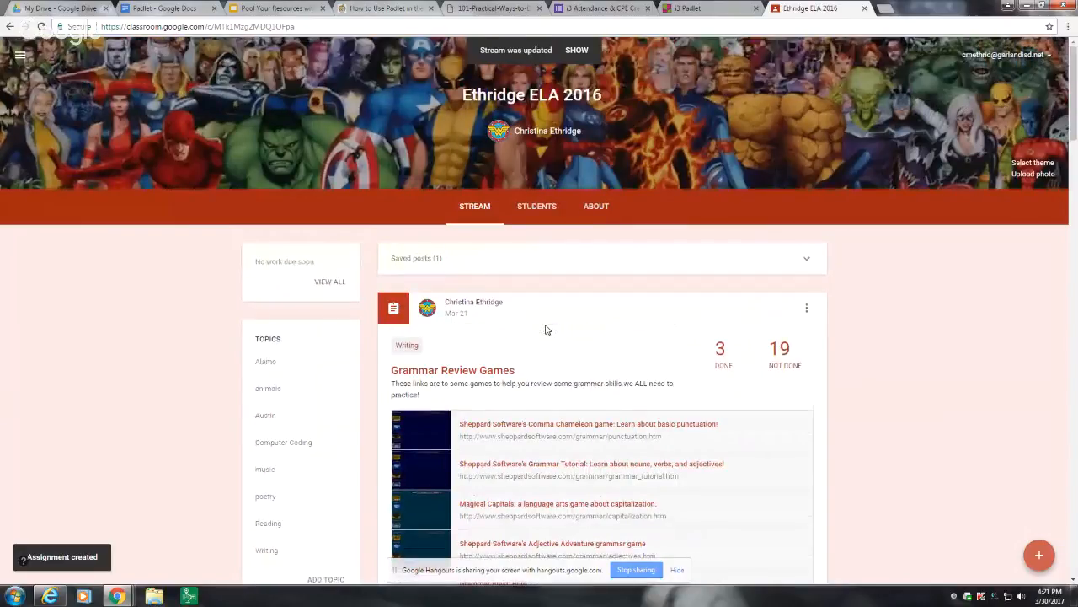
click(41, 27)
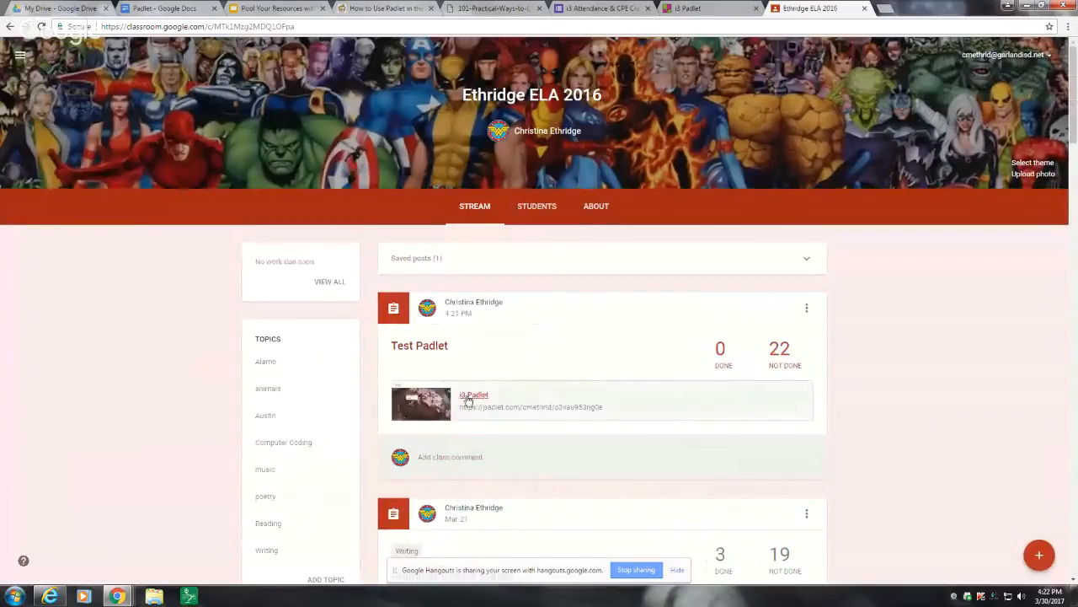
click(469, 396)
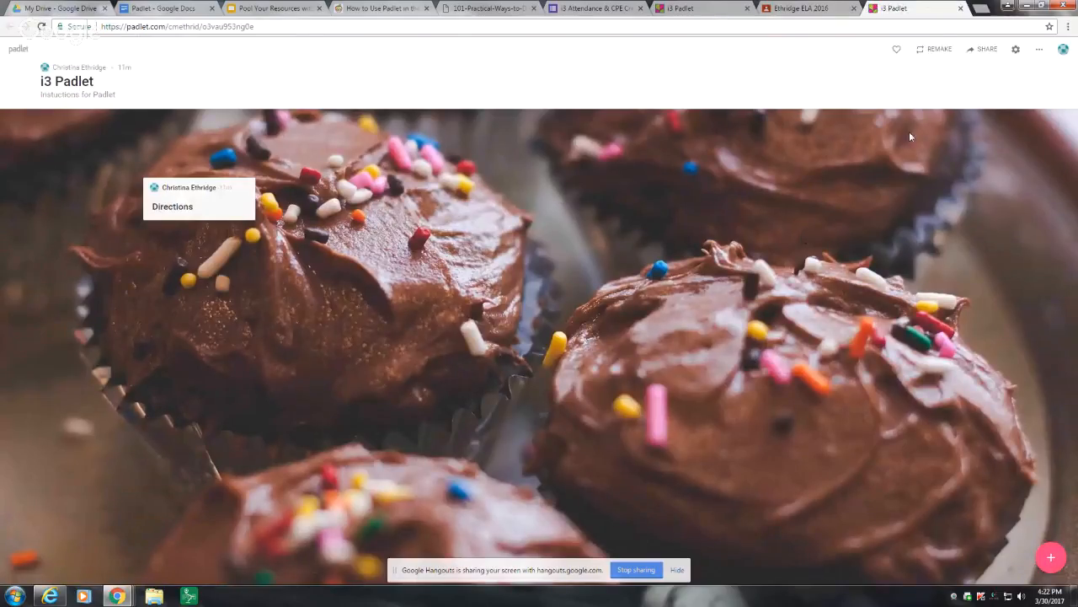
click(960, 10)
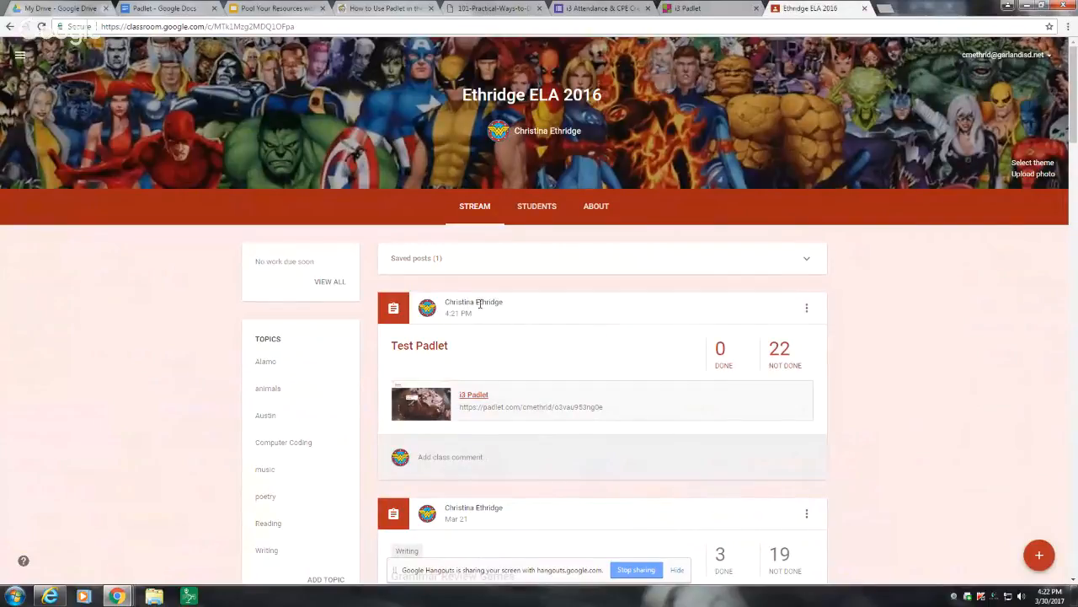
click(473, 395)
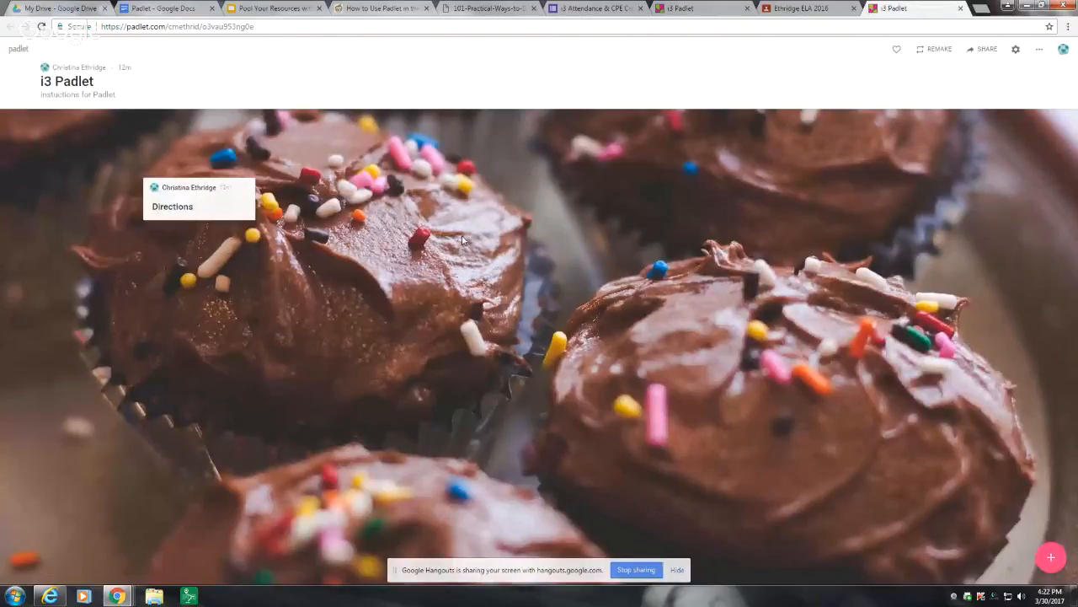
click(962, 9)
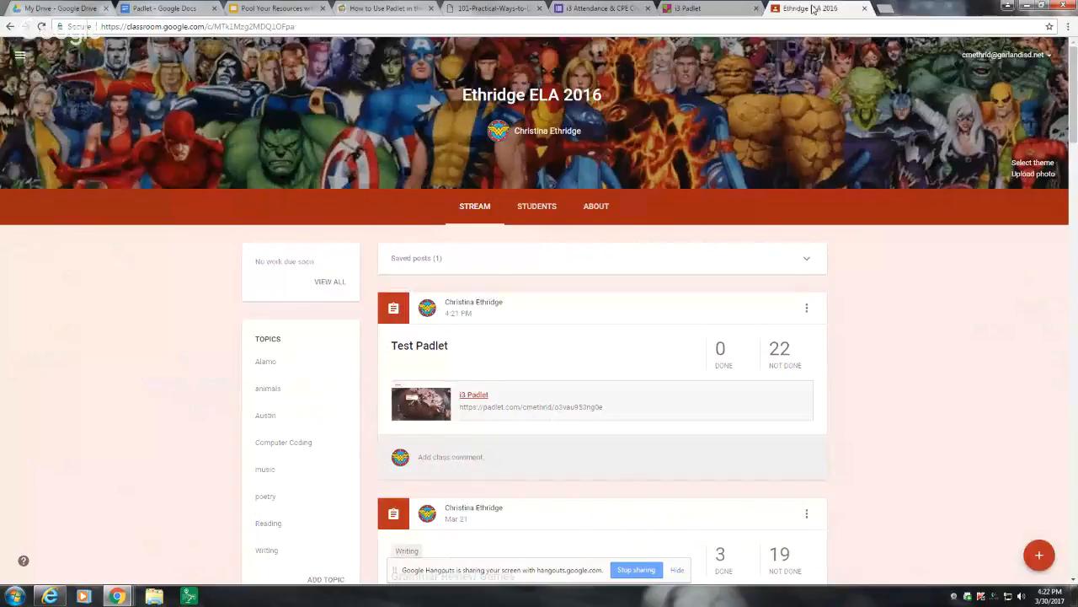
- Return to the i3 Padlet, reopen its share/export/embed options and copy the padlet link again
click(713, 11)
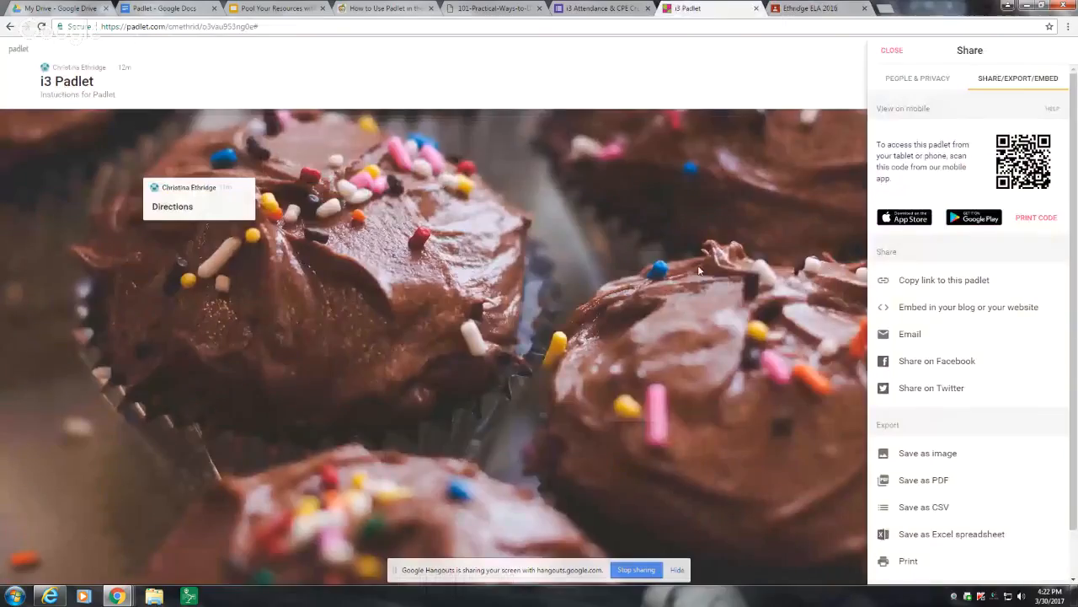
click(748, 234)
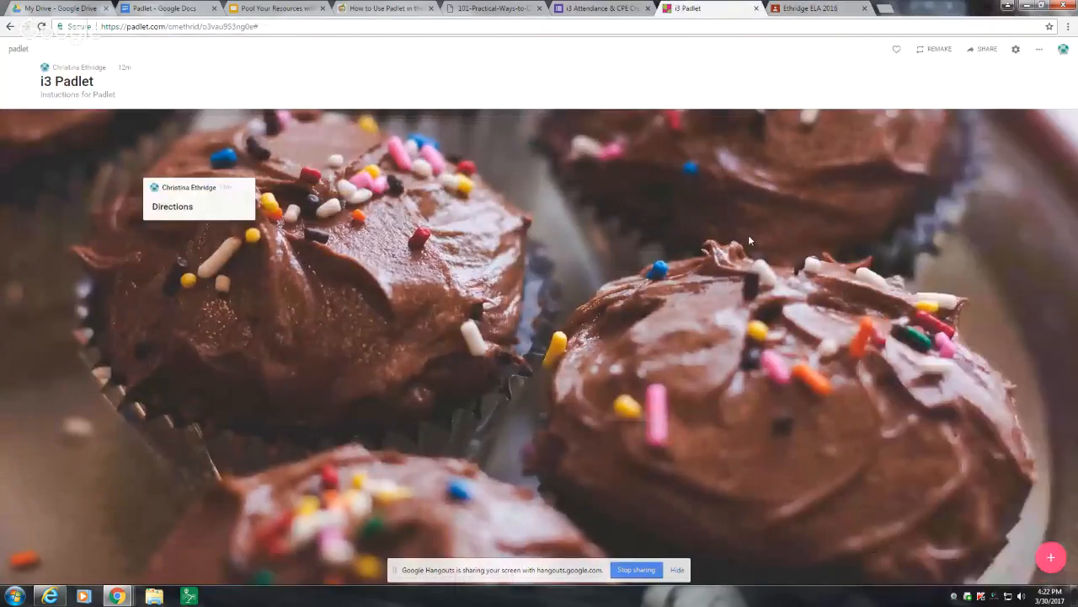
click(981, 53)
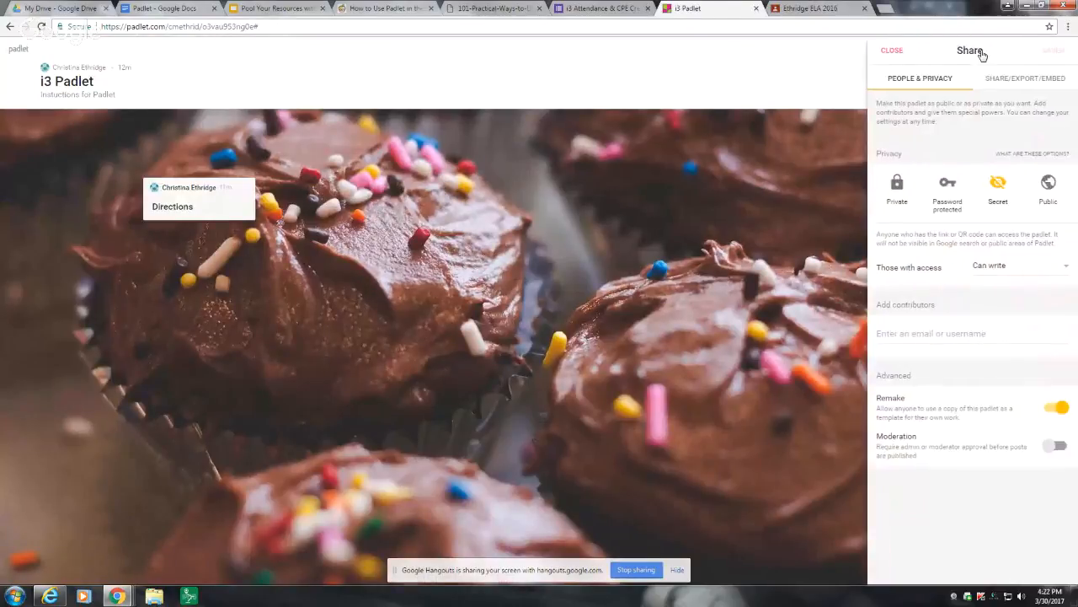
click(1008, 87)
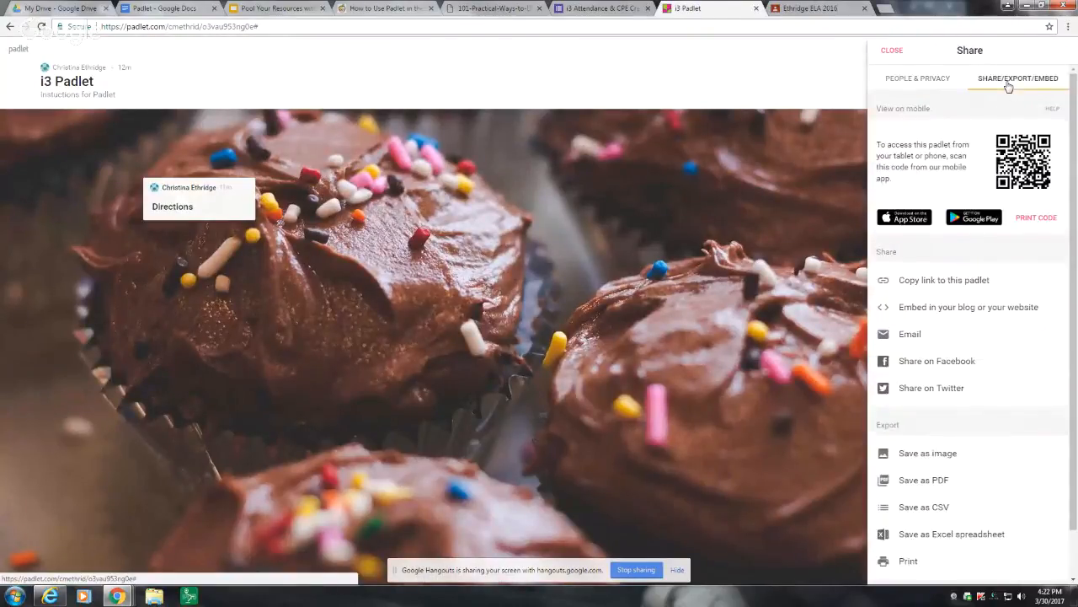
click(930, 281)
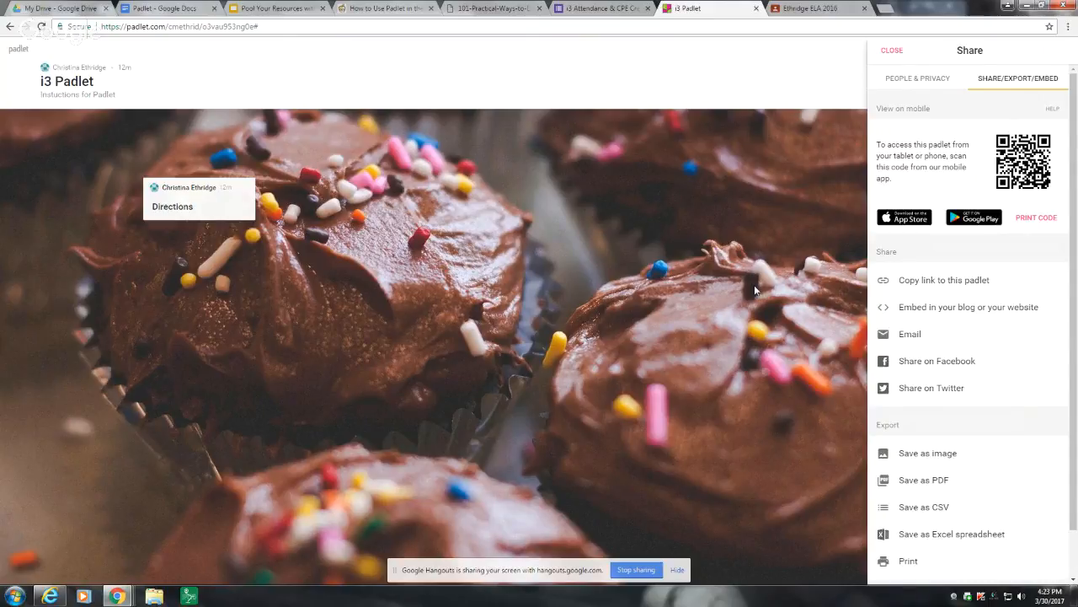
- Switch to the Pool Your Resources with Padlet presentation in Google Slides
click(282, 8)
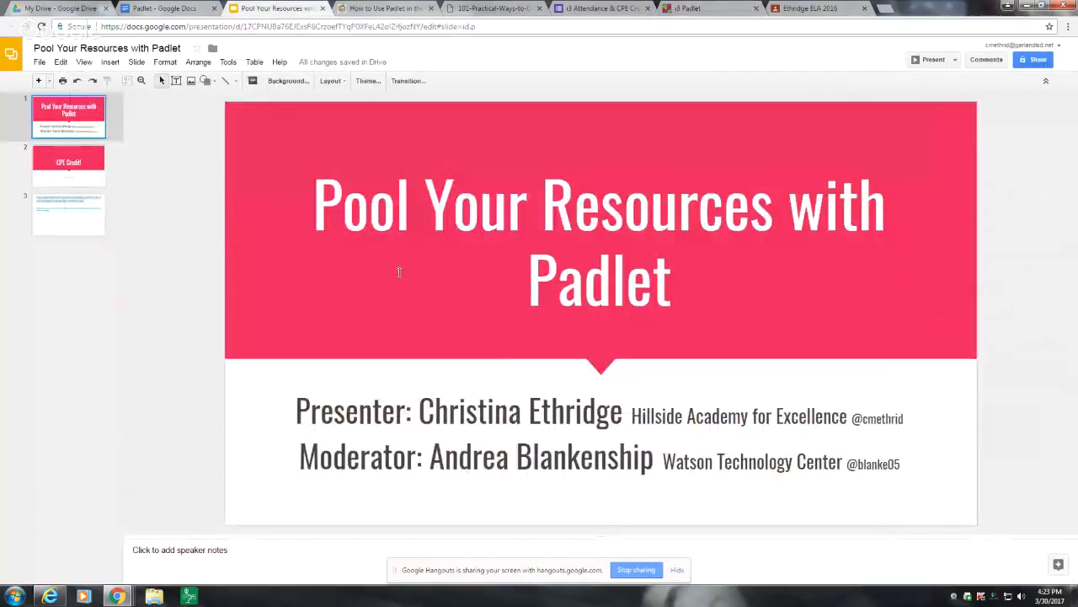